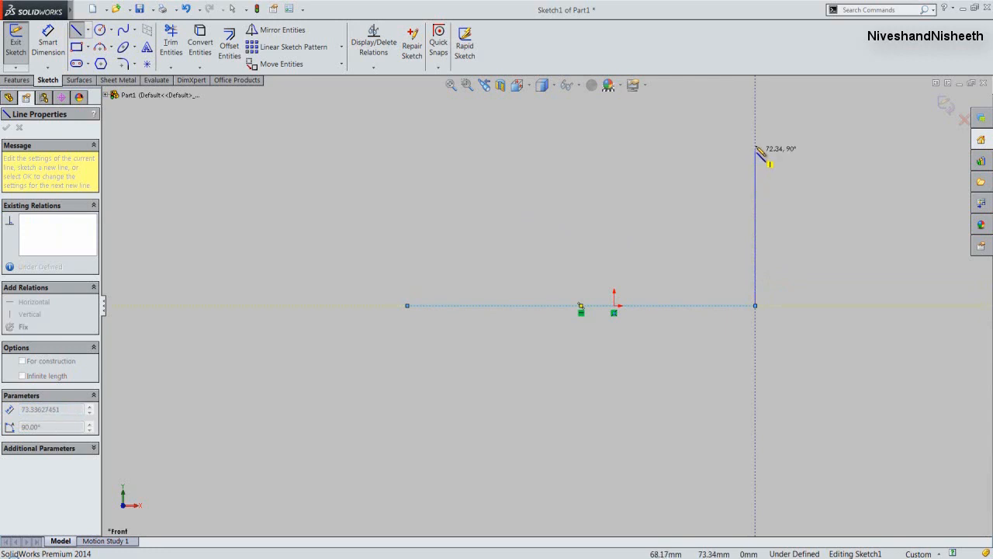
- Sketch vertical lines about 79 mm tall upward from both ends of the horizontal base line, with their top ends level
left_click(755, 137)
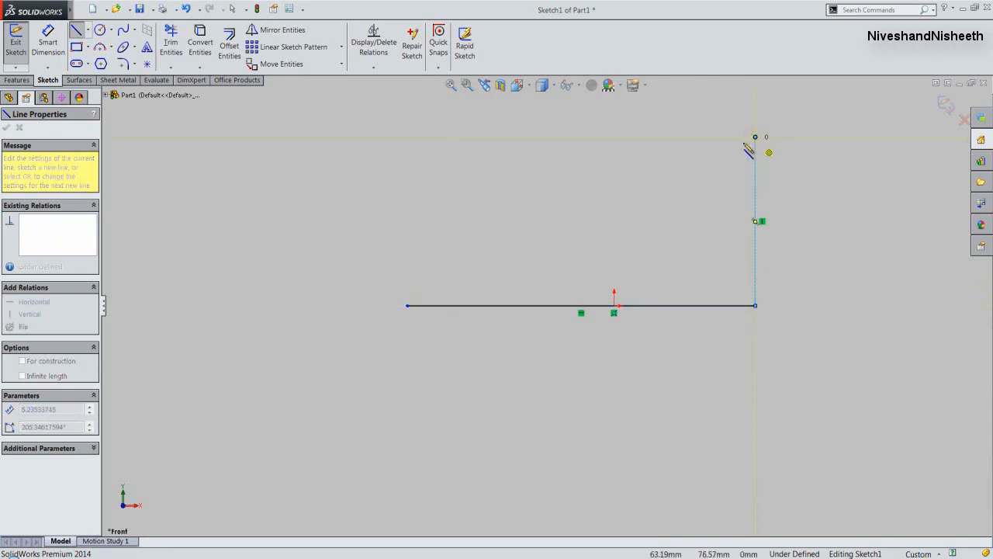
double_click(729, 153)
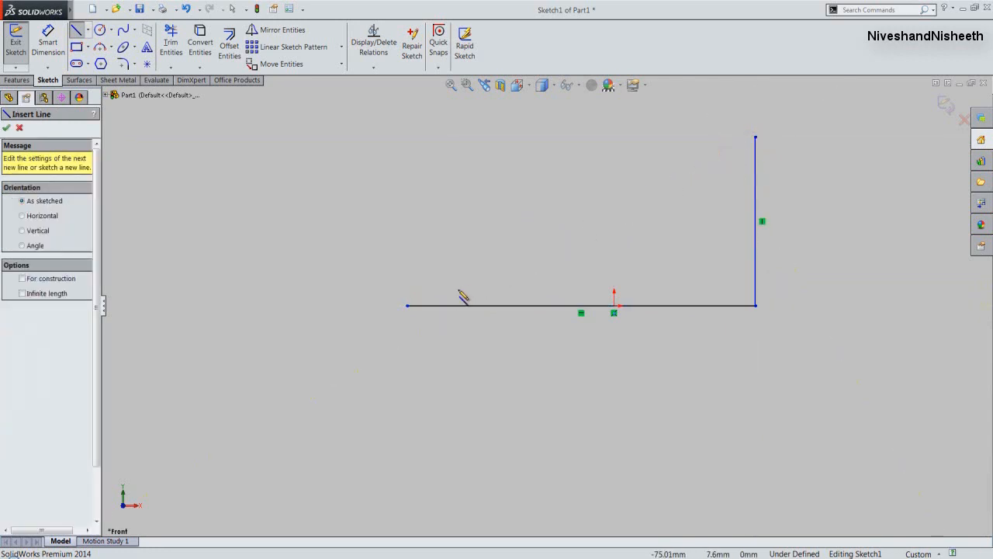
left_click(406, 306)
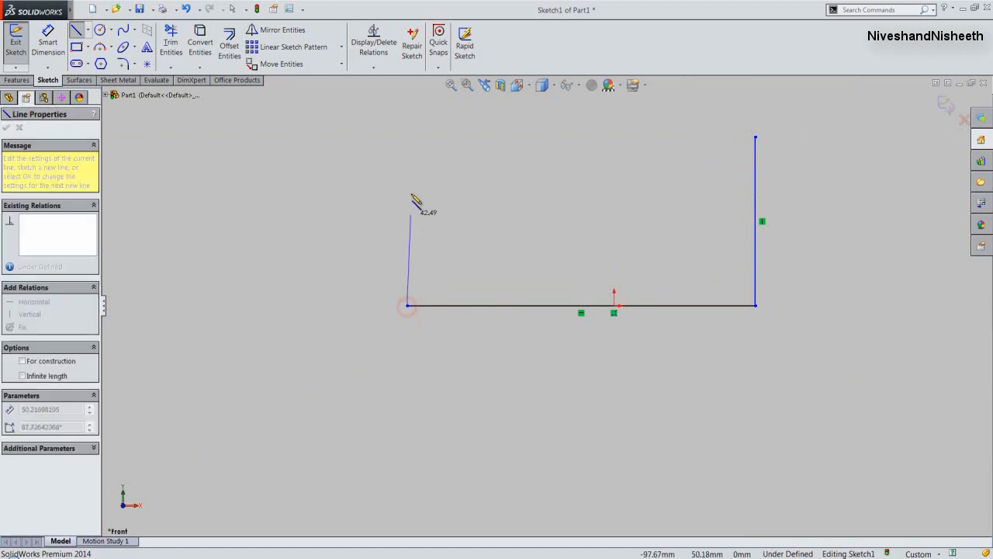
left_click(407, 138)
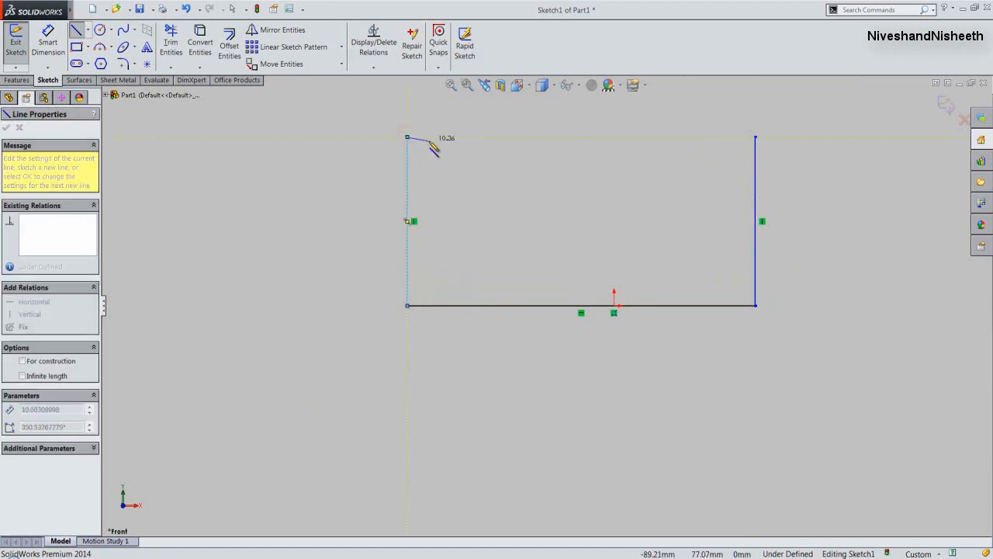
double_click(428, 140)
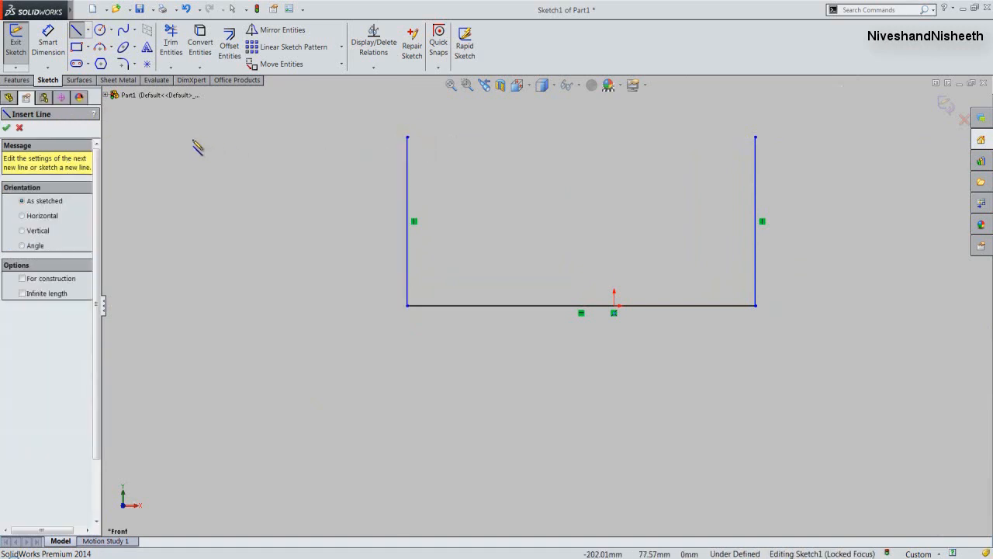
- Sketch a vertical centerline about 79 mm long from the origin up to the level of the side lines' top ends
left_click(89, 31)
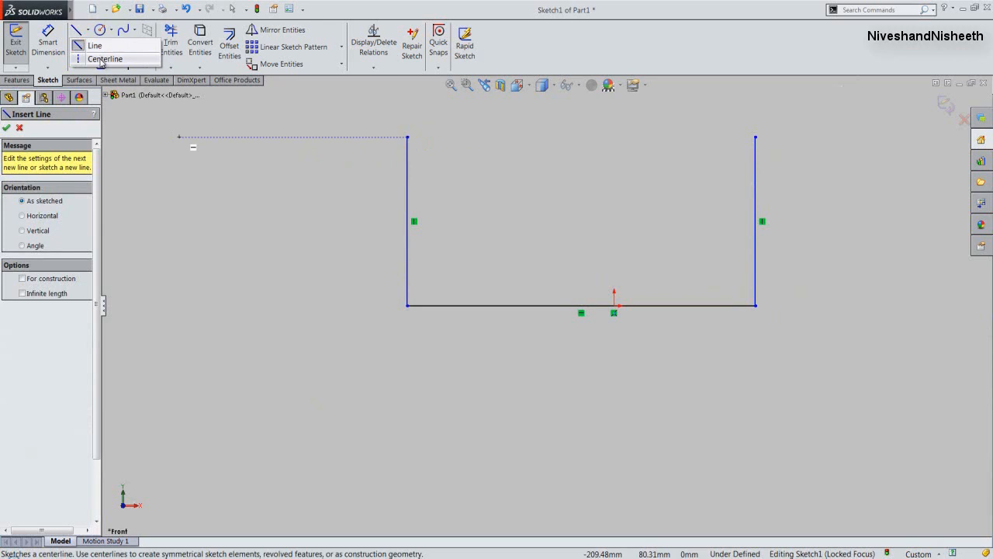
left_click(103, 59)
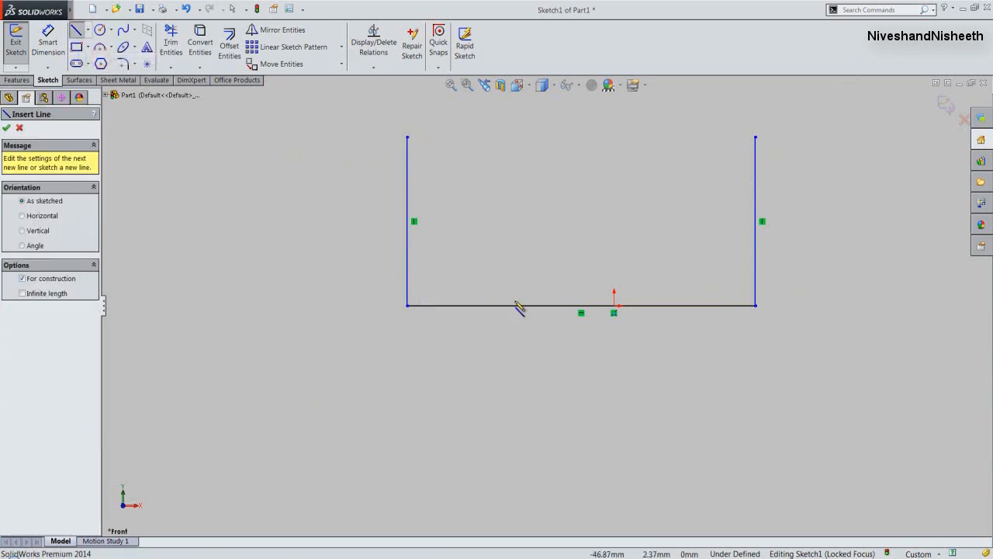
left_click(613, 306)
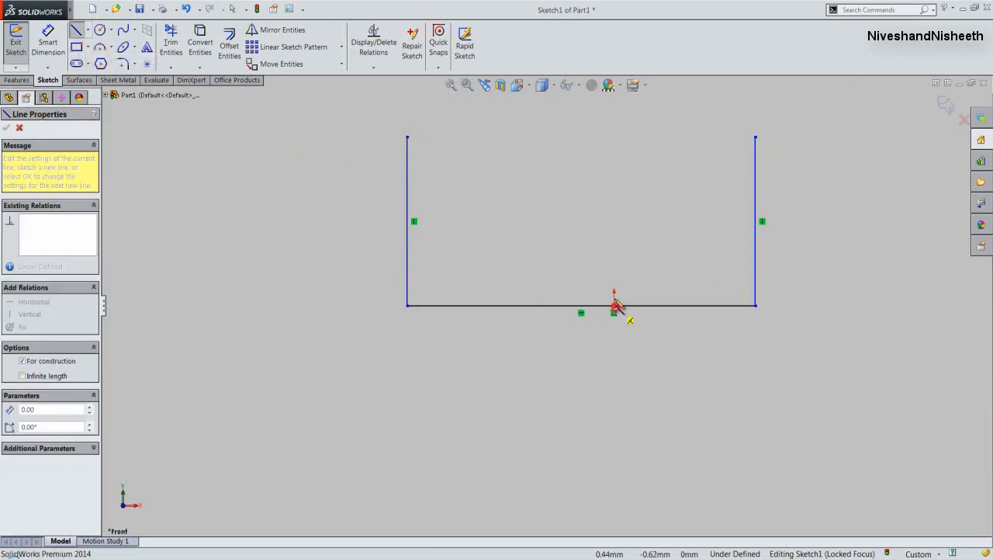
left_click(613, 137)
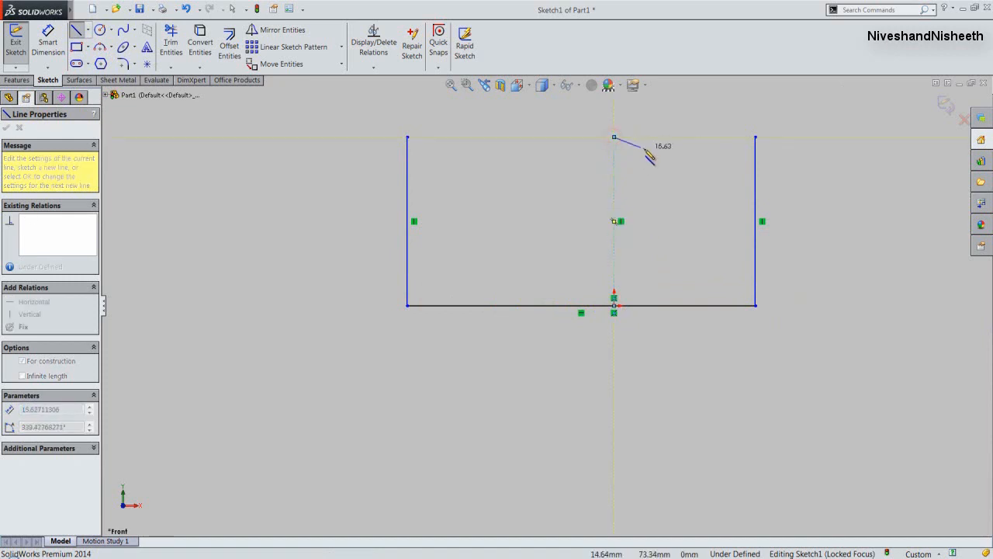
double_click(644, 149)
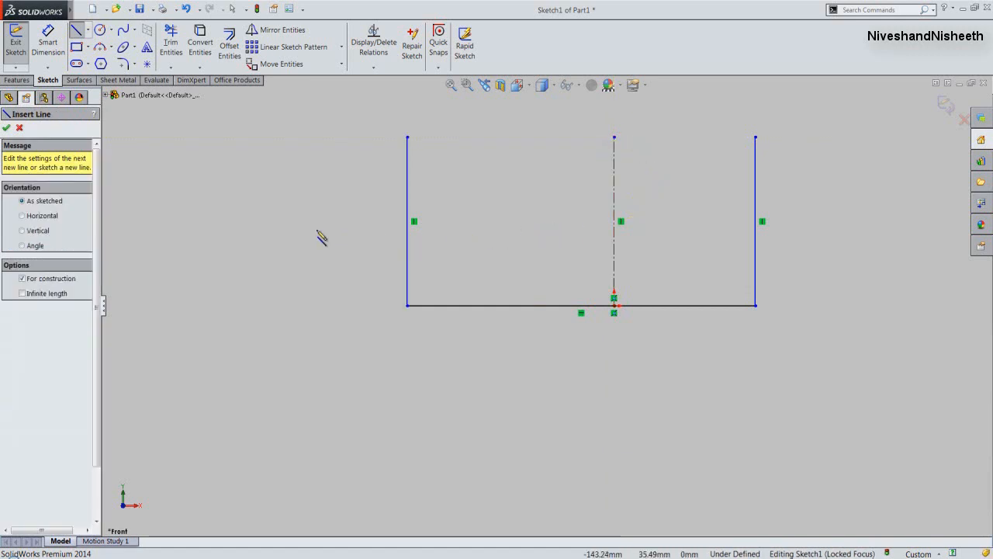
left_click(6, 127)
left_click(243, 287)
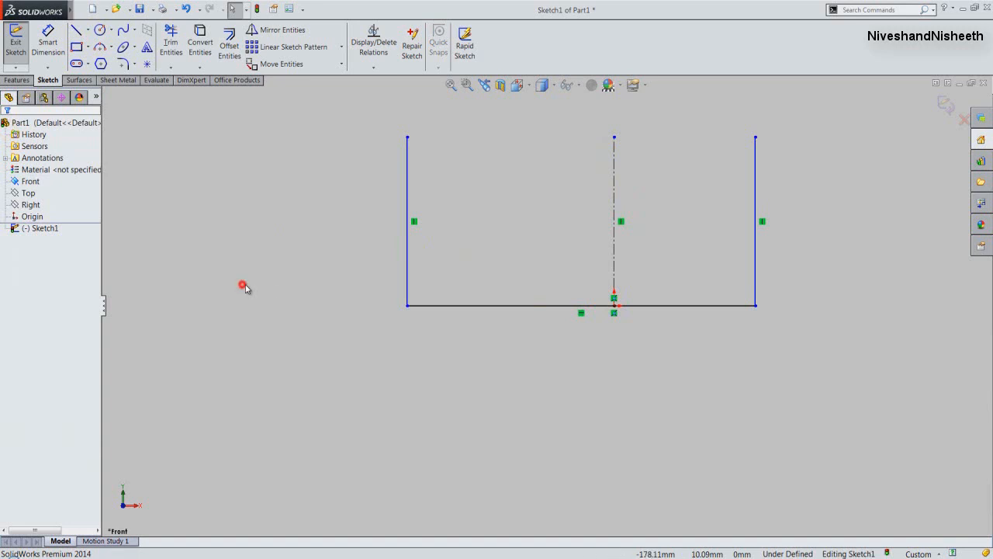
- Make the two side lines and the centerline equal in length, and make the side lines symmetric about the centerline
left_click(408, 264)
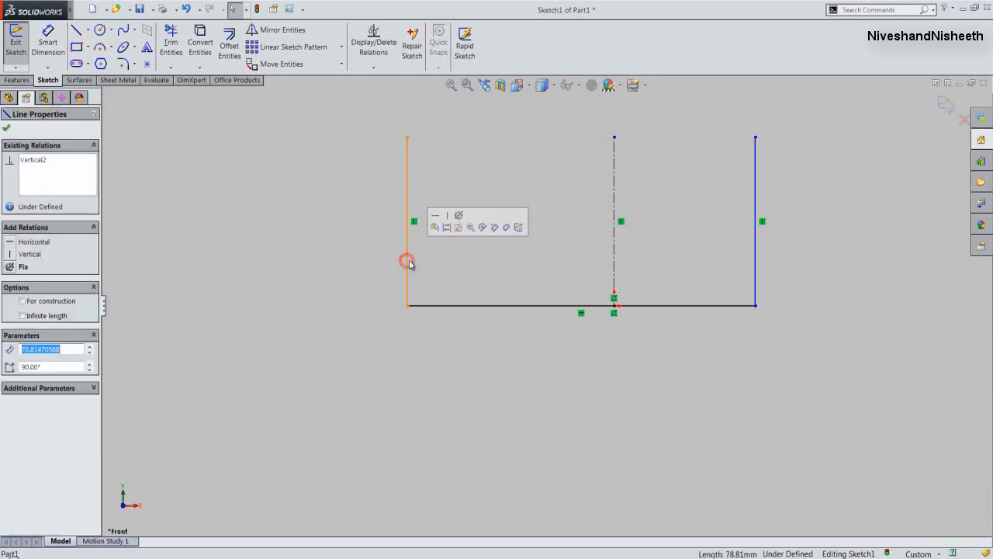
left_click(615, 265, "ctrl")
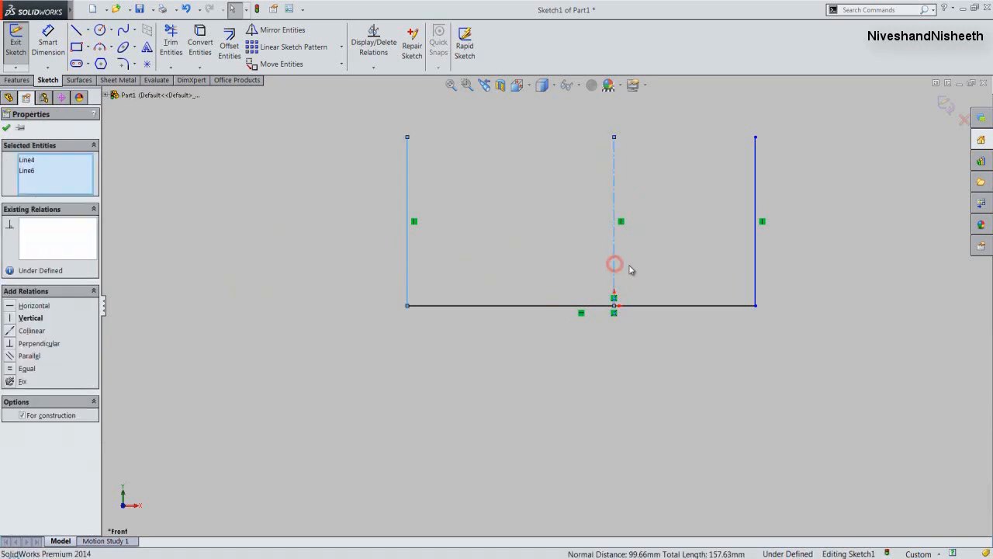
left_click(756, 268, "ctrl")
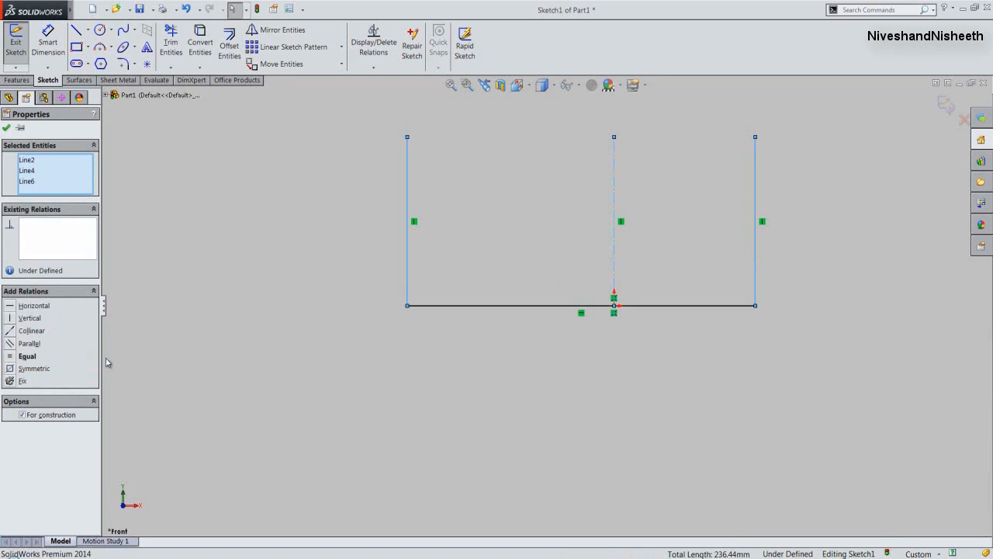
left_click(12, 357)
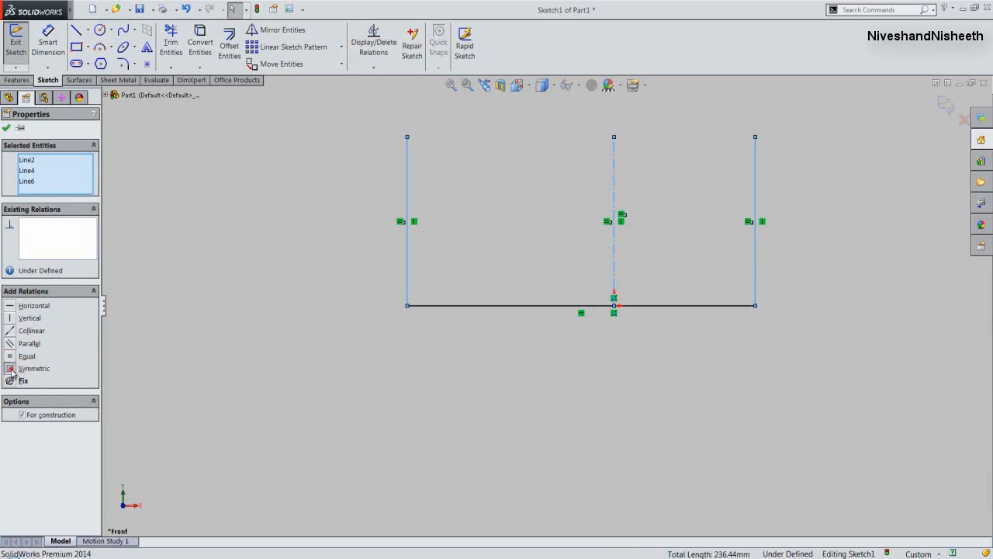
left_click(12, 370)
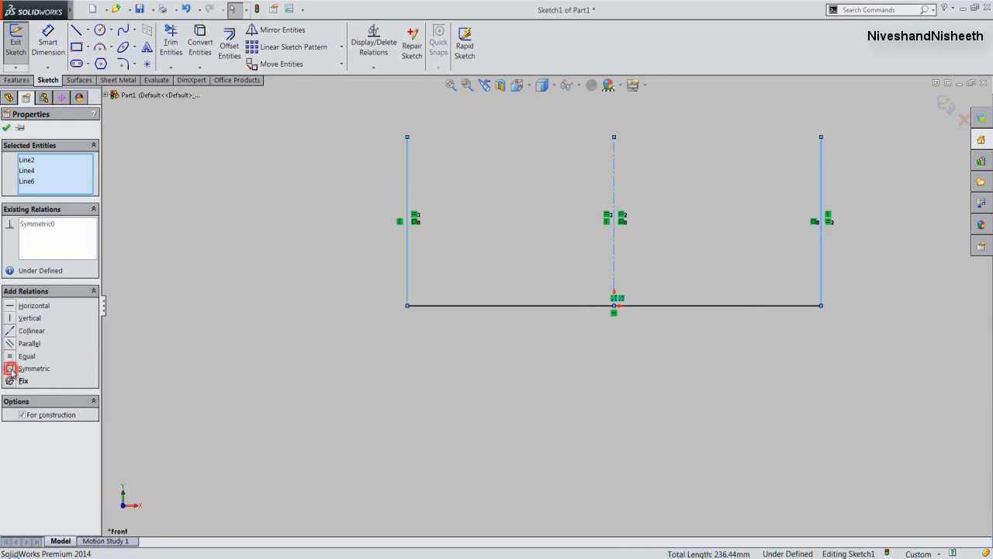
left_click(150, 354)
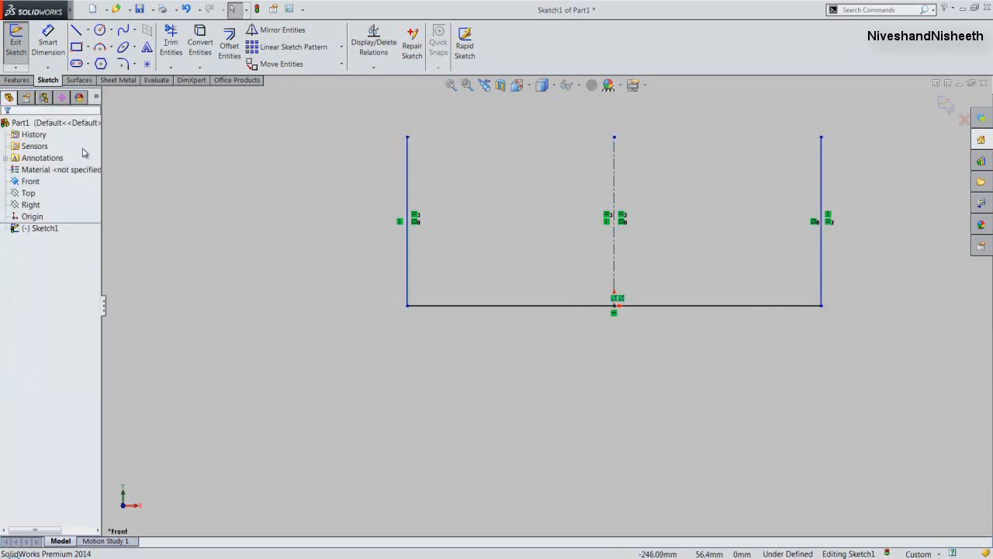
- Dimension the horizontal base line below the profile and set its length to 180 mm
left_click(46, 55)
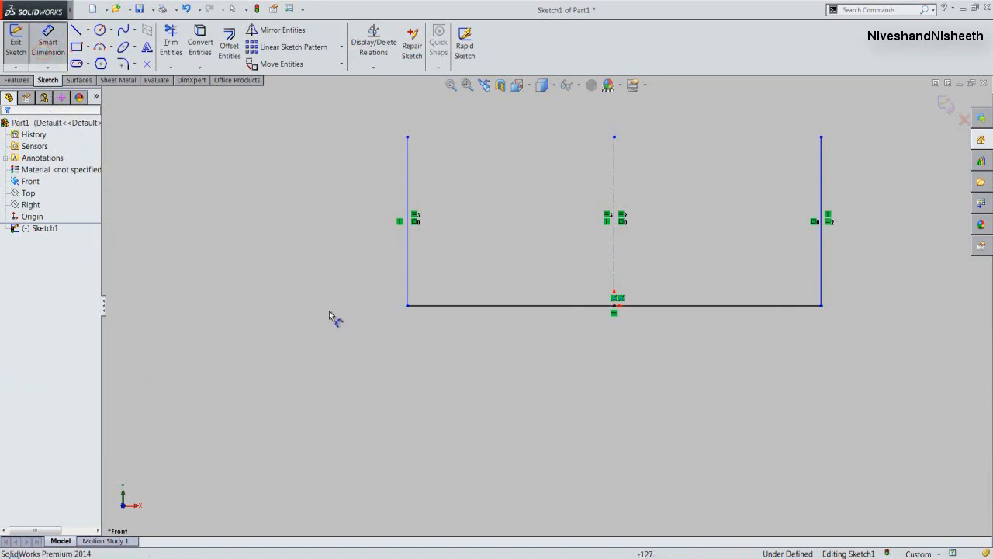
left_click(541, 309)
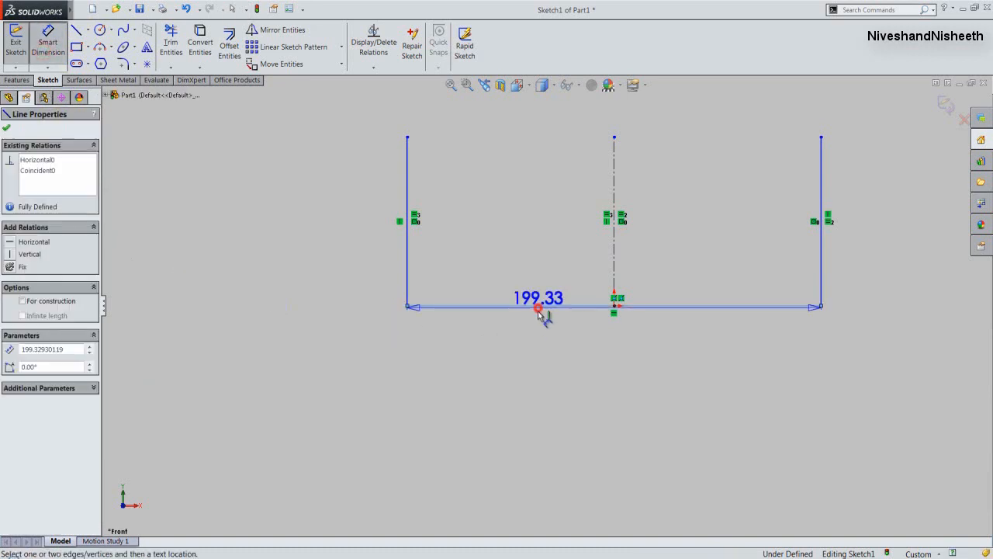
left_click(549, 391)
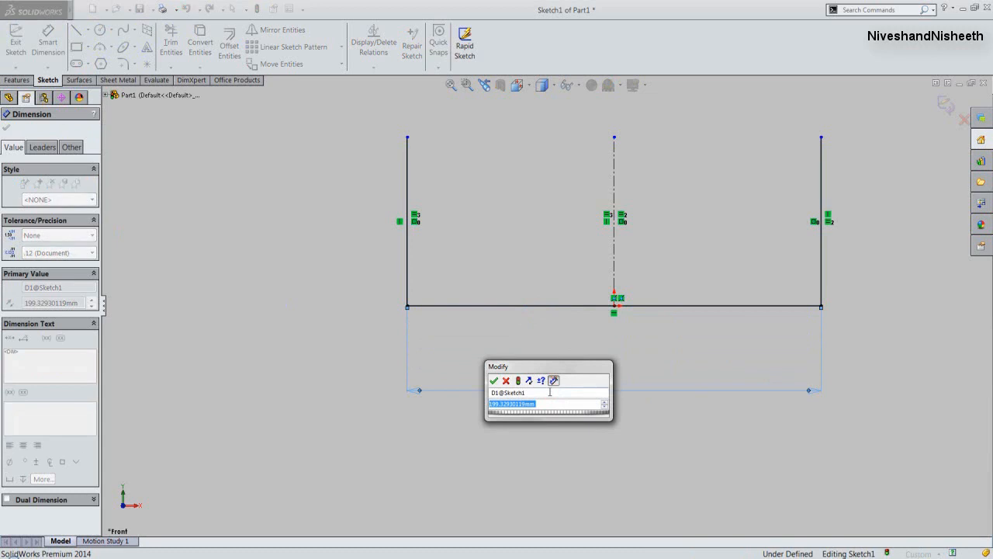
type("180")
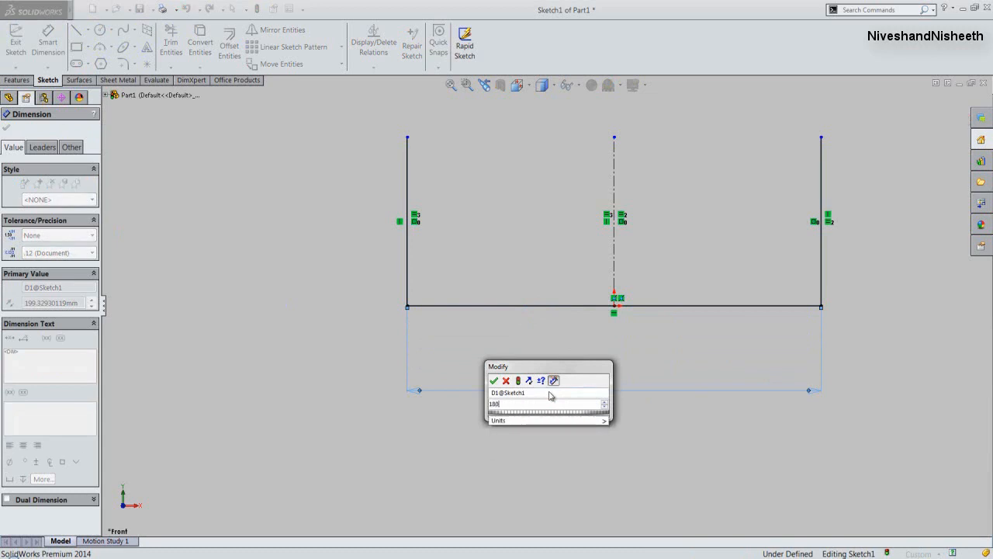
left_click(494, 381)
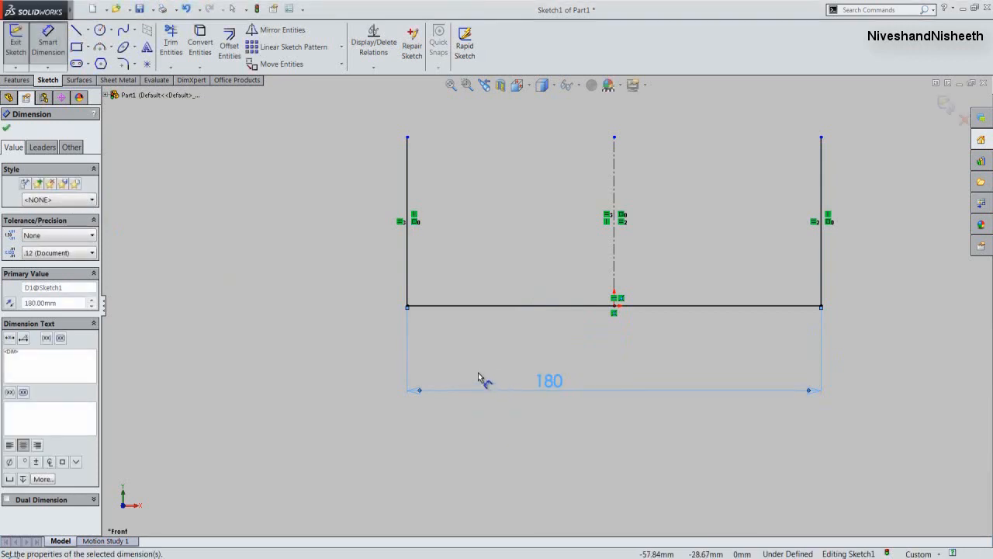
- Dimension the left vertical line and set its height to 80 mm
left_click(407, 287)
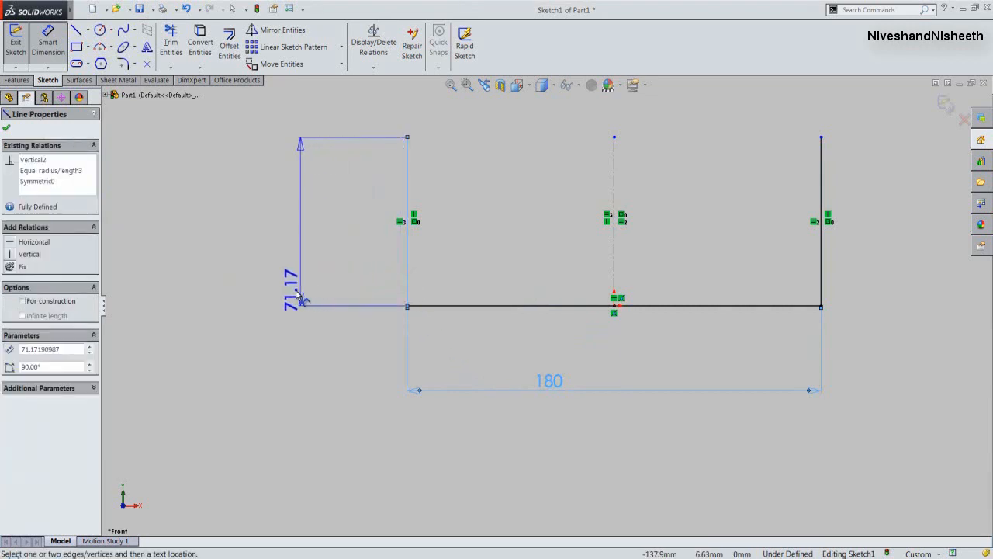
left_click(298, 297)
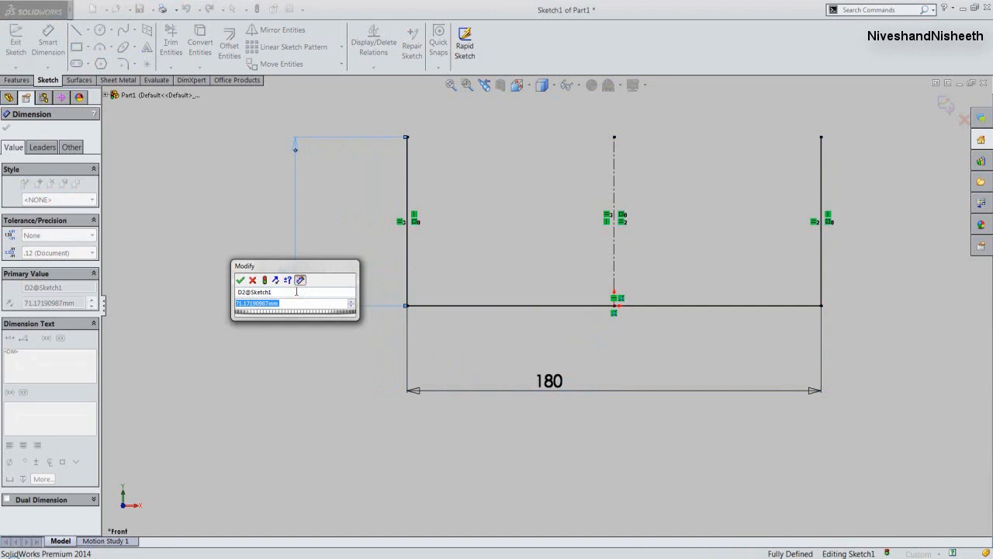
type("80")
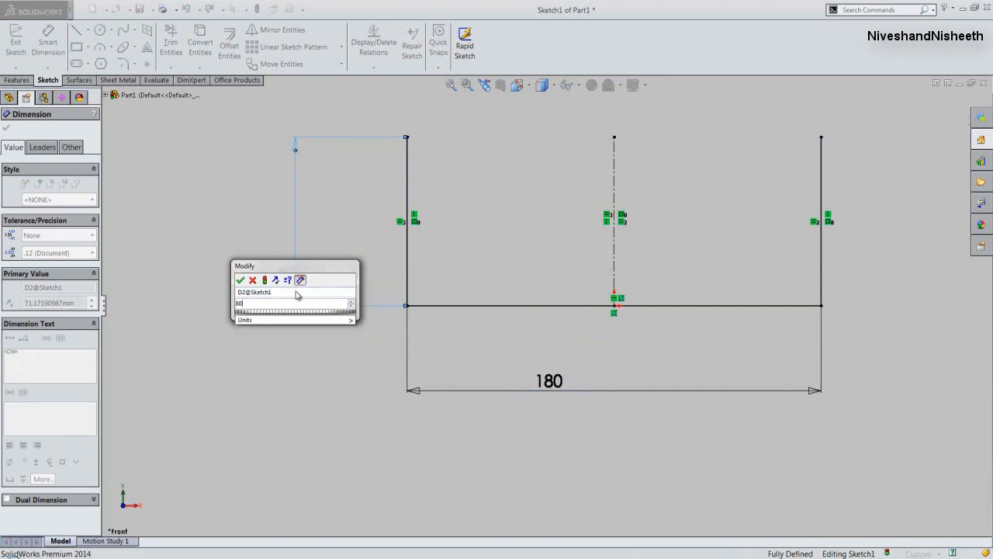
left_click(240, 279)
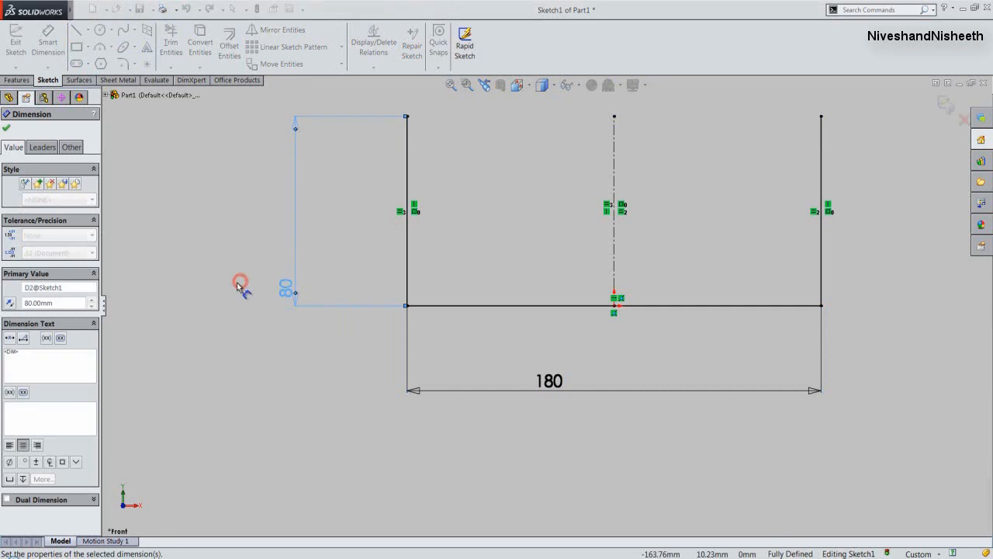
left_click(221, 344)
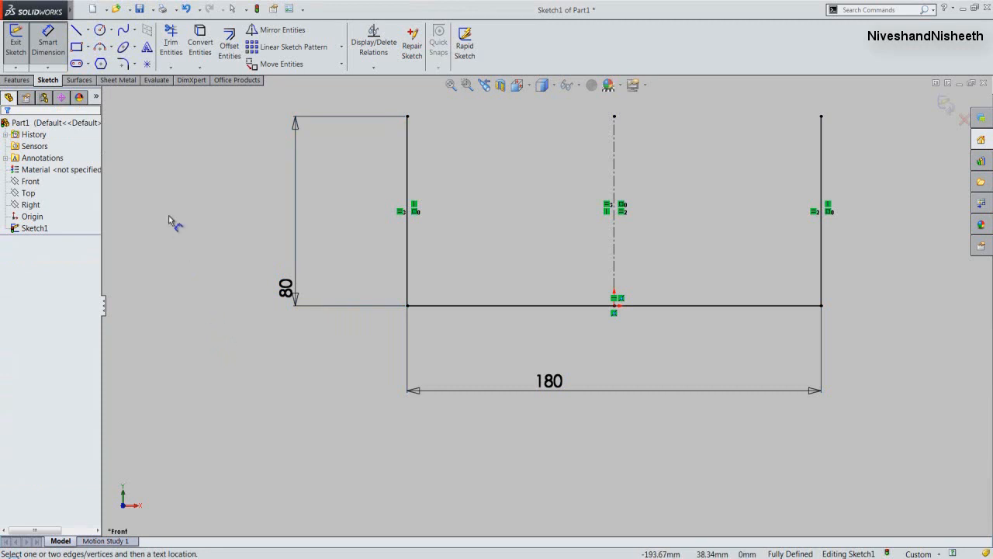
- Finish the sketch and create the base flange from it with a blind depth of 75 mm and a sheet thickness of 3 mm
left_click(17, 54)
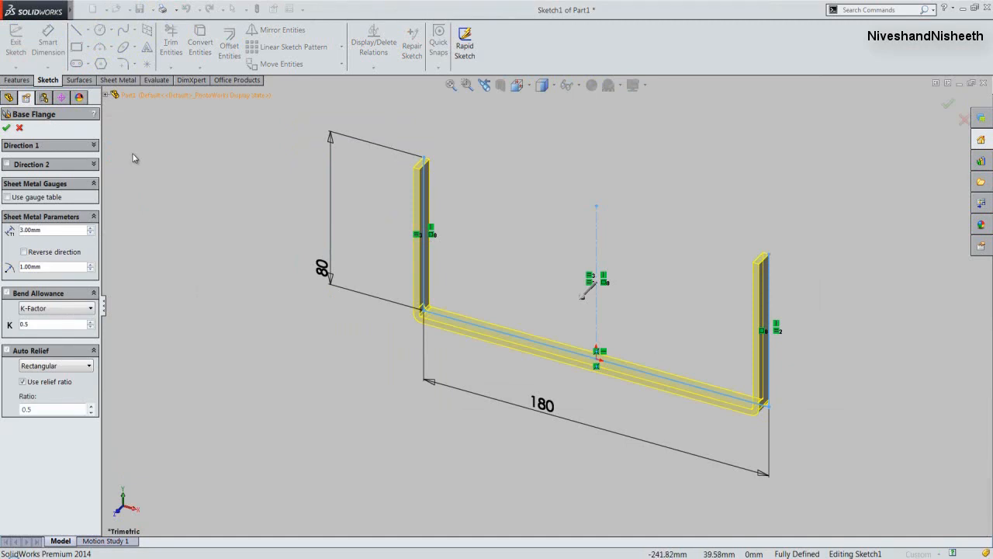
left_click(94, 146)
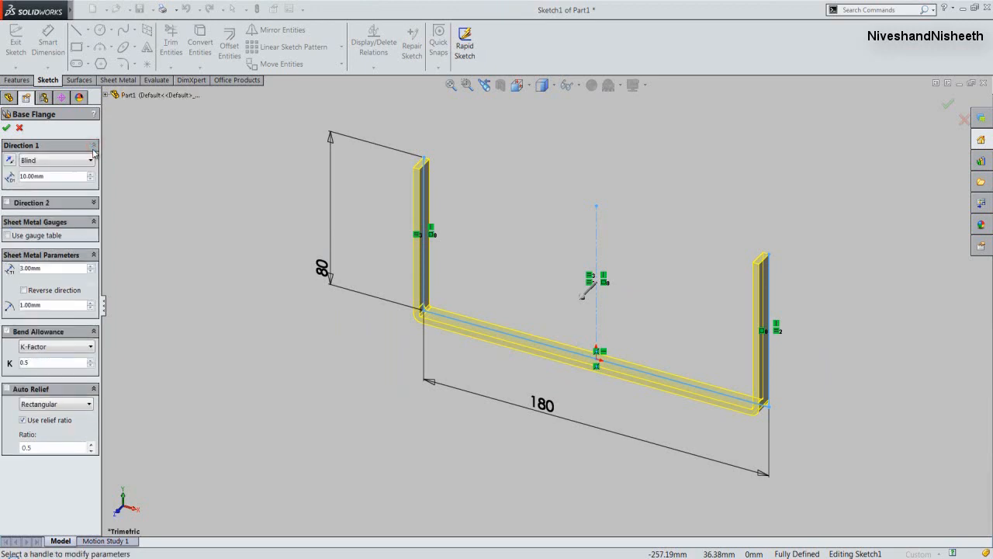
left_click(24, 177)
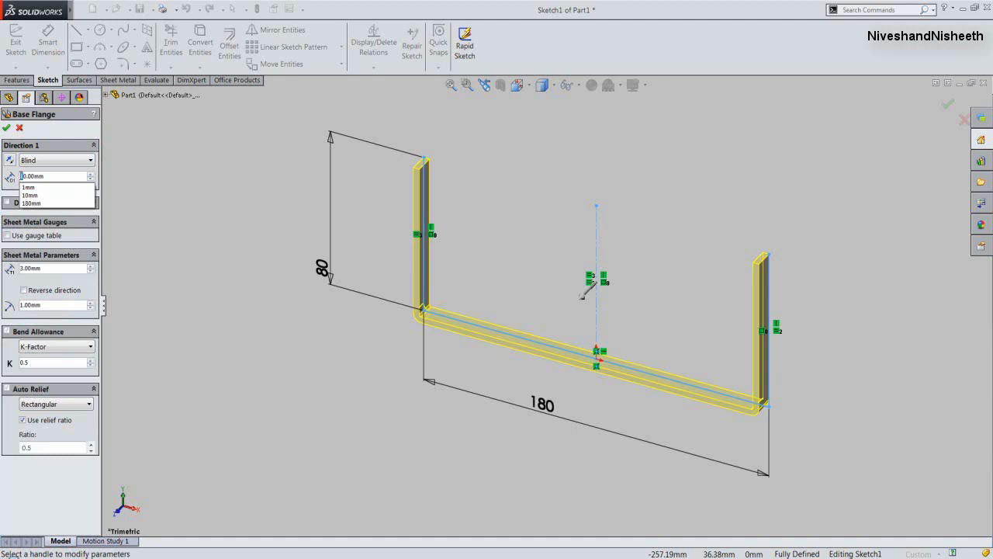
key("Delete")
key("Delete")
type("75")
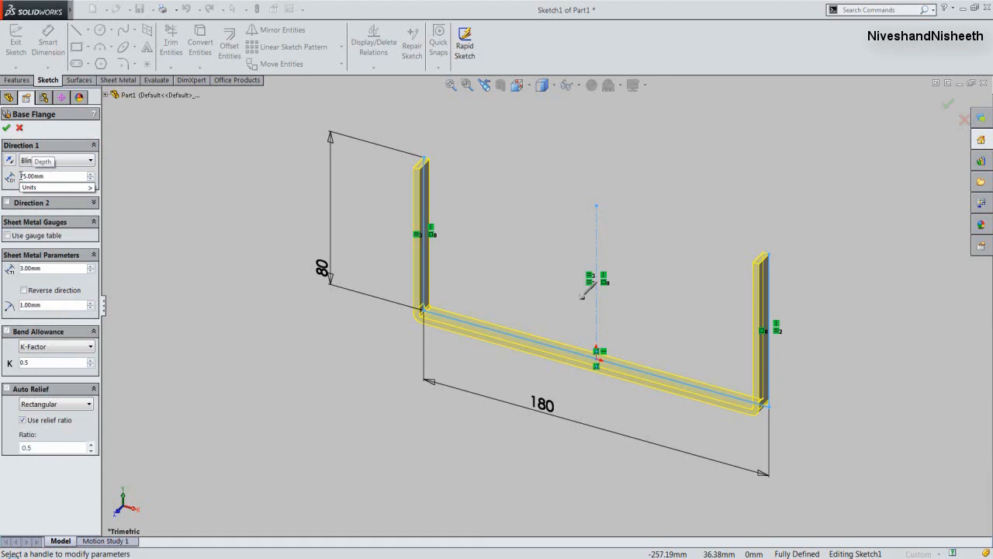
left_click(116, 177)
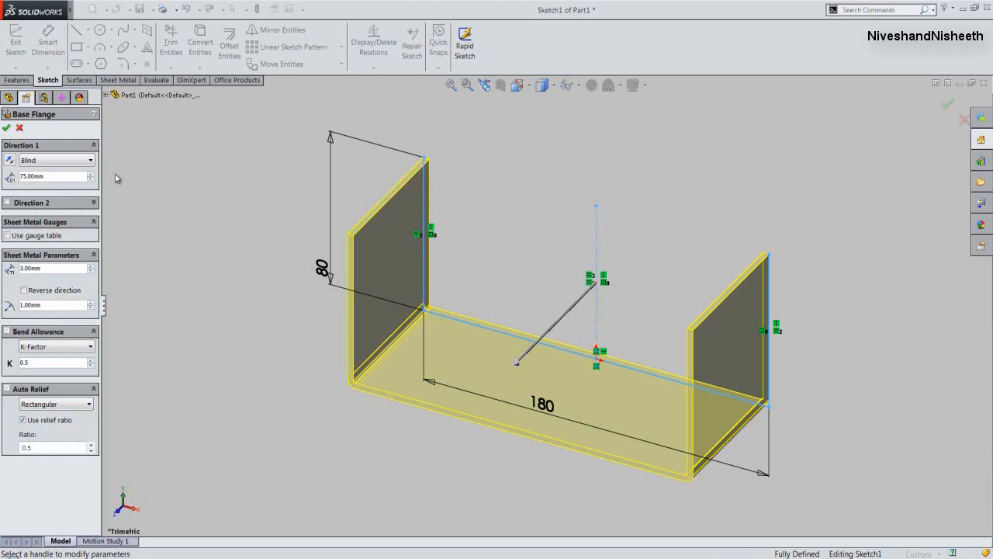
type("3")
left_click(6, 127)
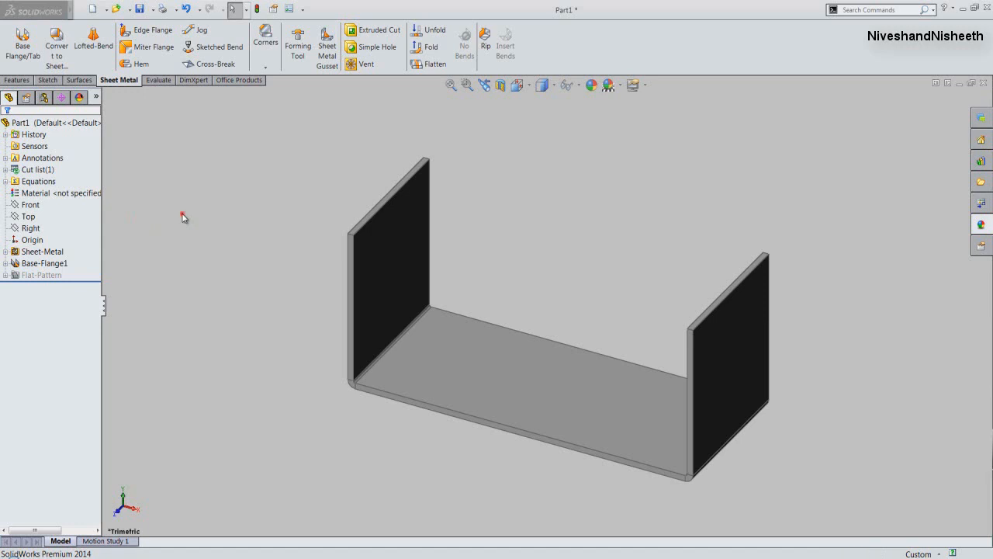
left_click(183, 215)
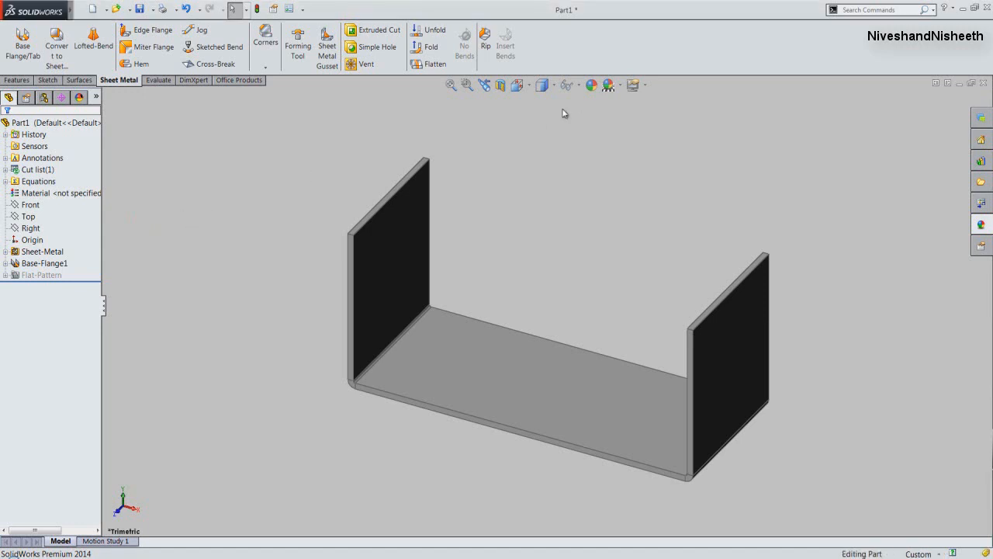
- Change the whole part's appearance to a light beige colour, RGB 231, 214, 173
left_click(592, 85)
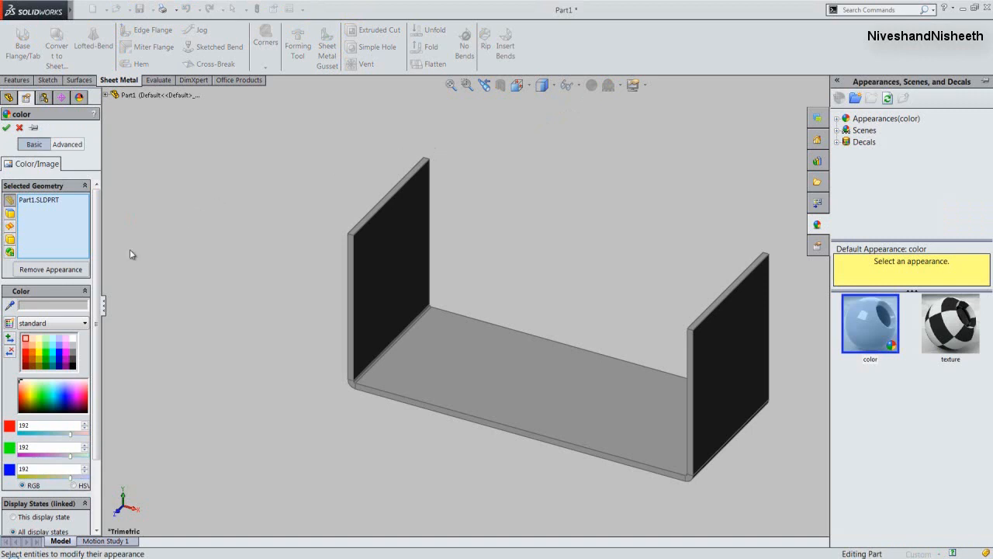
left_click(84, 305)
left_click(449, 312)
left_click(459, 357)
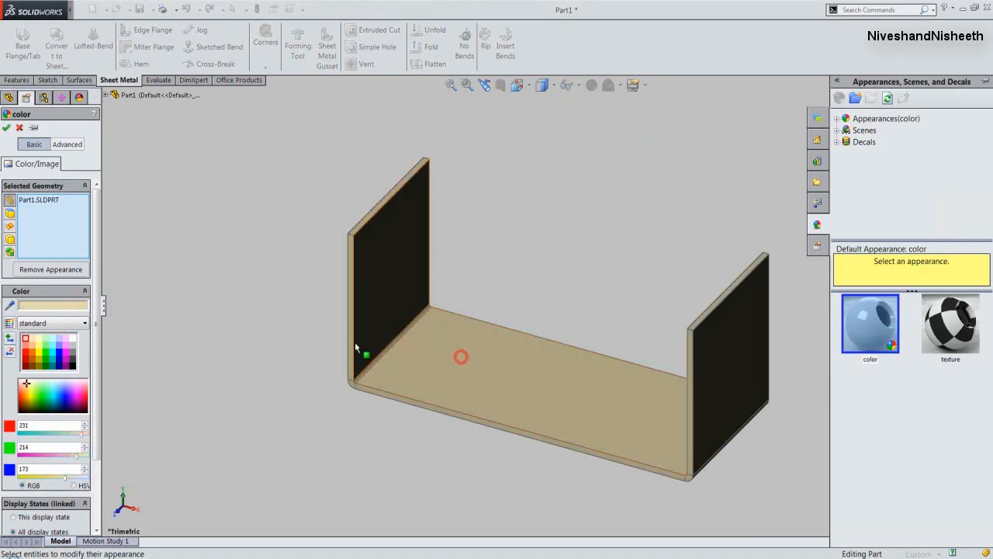
left_click(6, 128)
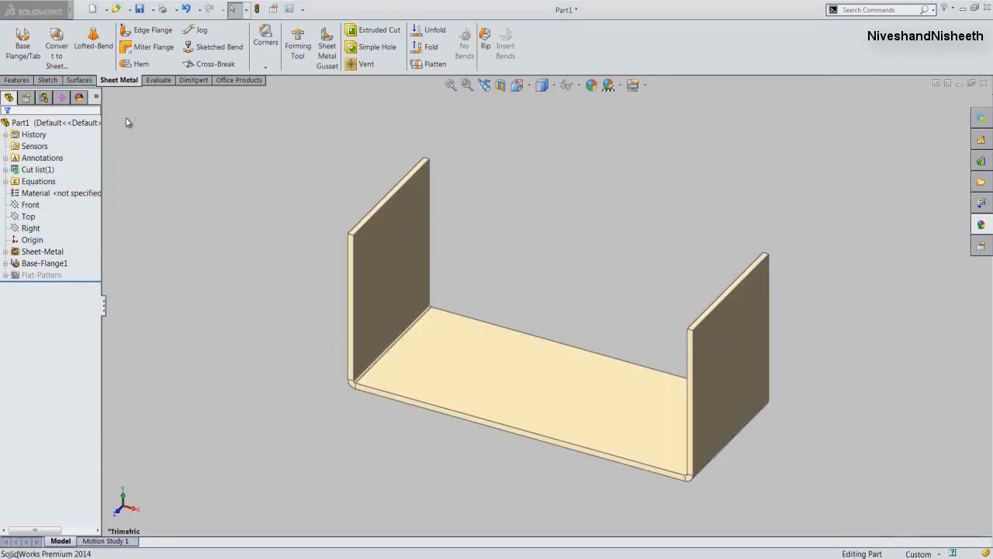
- Start an extruded cut on the base's inner face and sketch a circle of about 17 mm radius centred on the front edge's midpoint
left_click(360, 34)
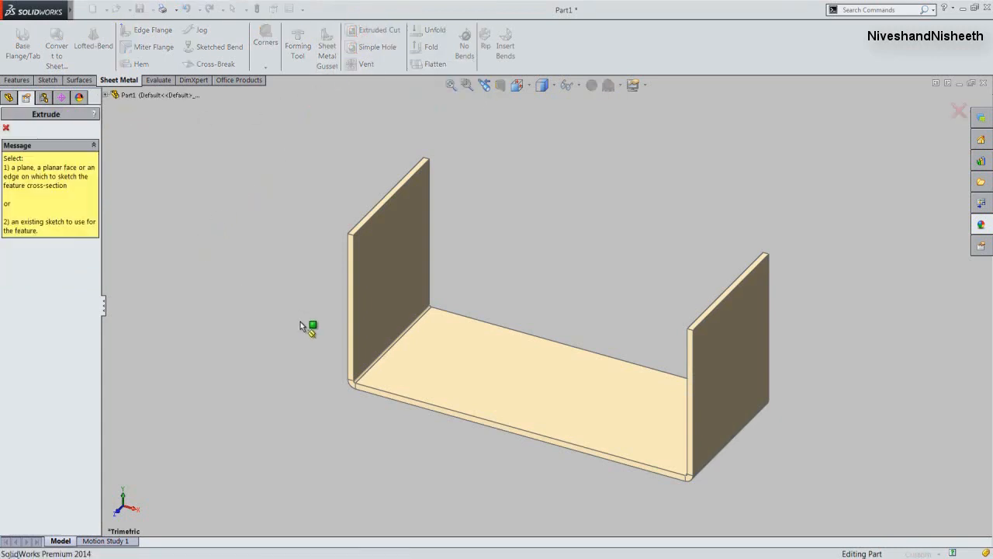
left_click(520, 414)
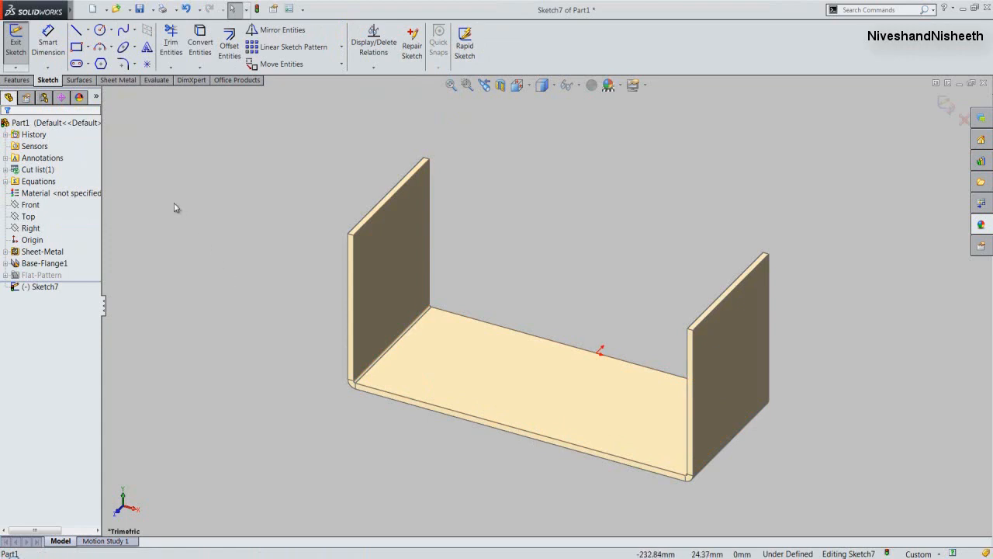
left_click(101, 32)
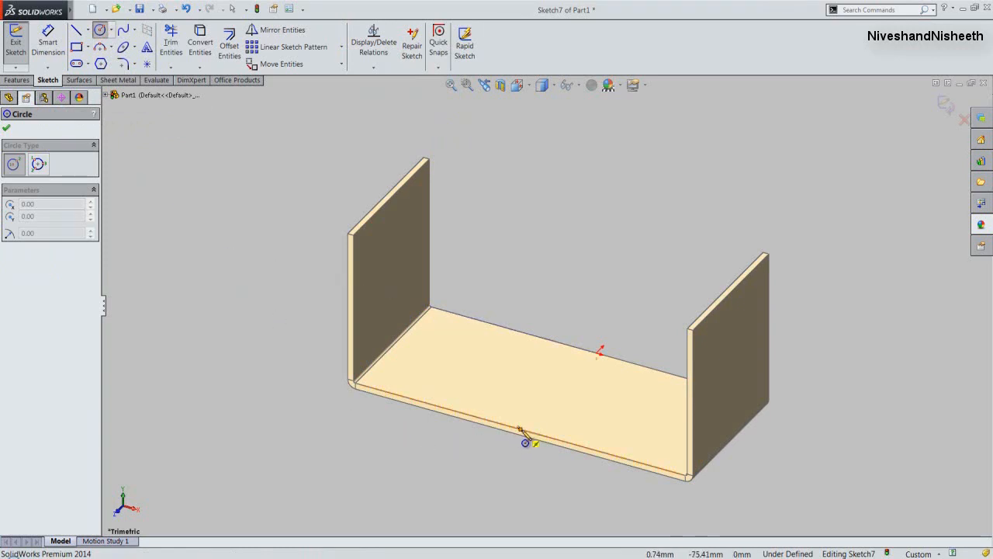
left_click(519, 429)
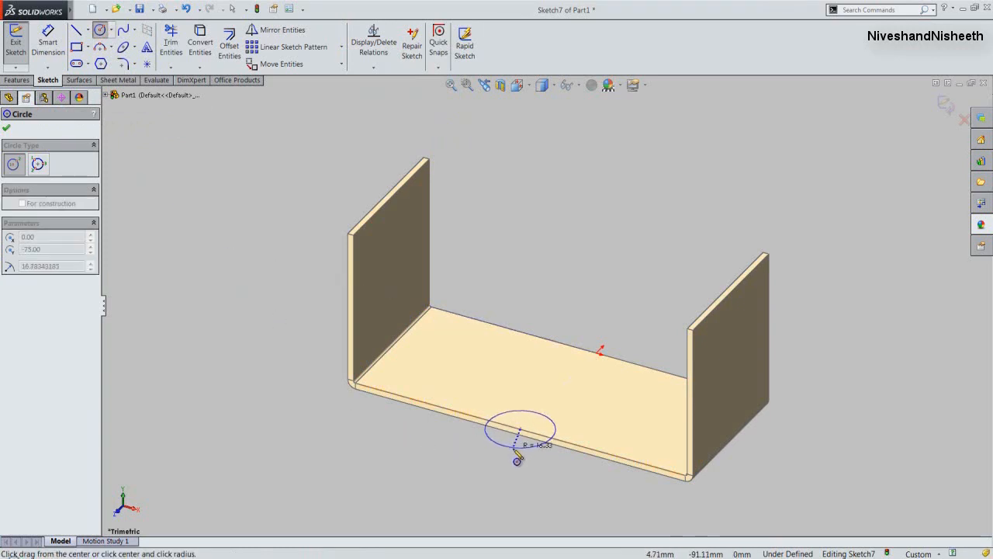
left_click(518, 459)
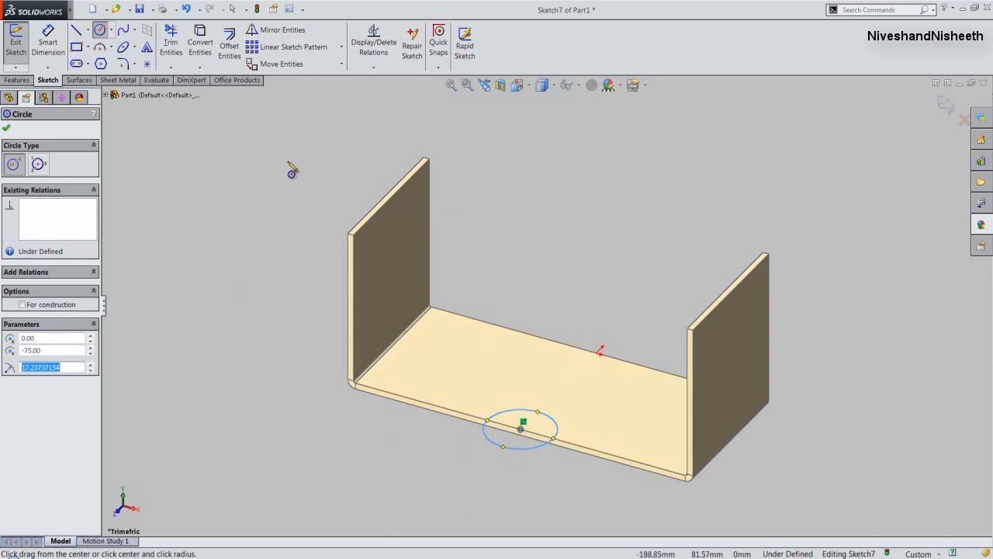
left_click(6, 129)
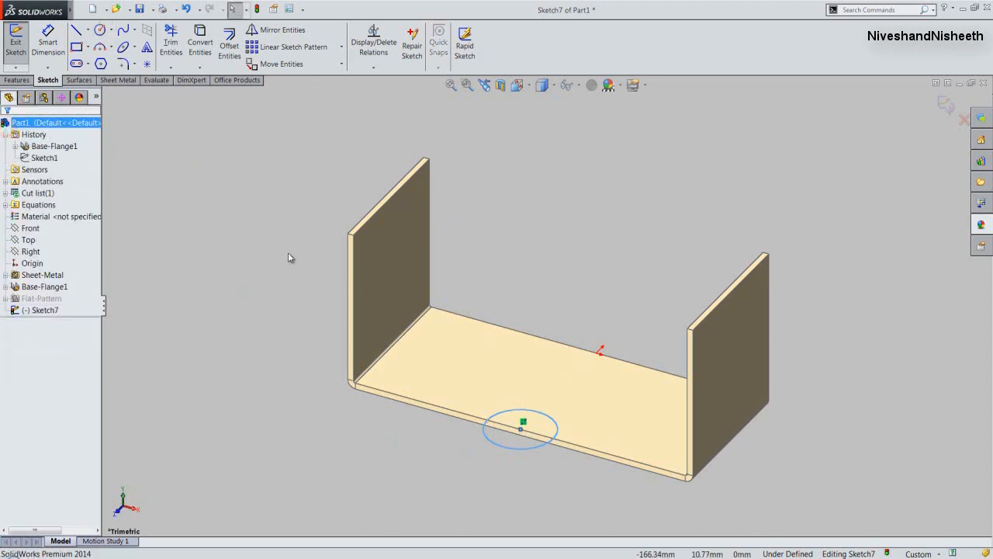
- Dimension the circle on the base and set its diameter to 40 mm
left_click(46, 45)
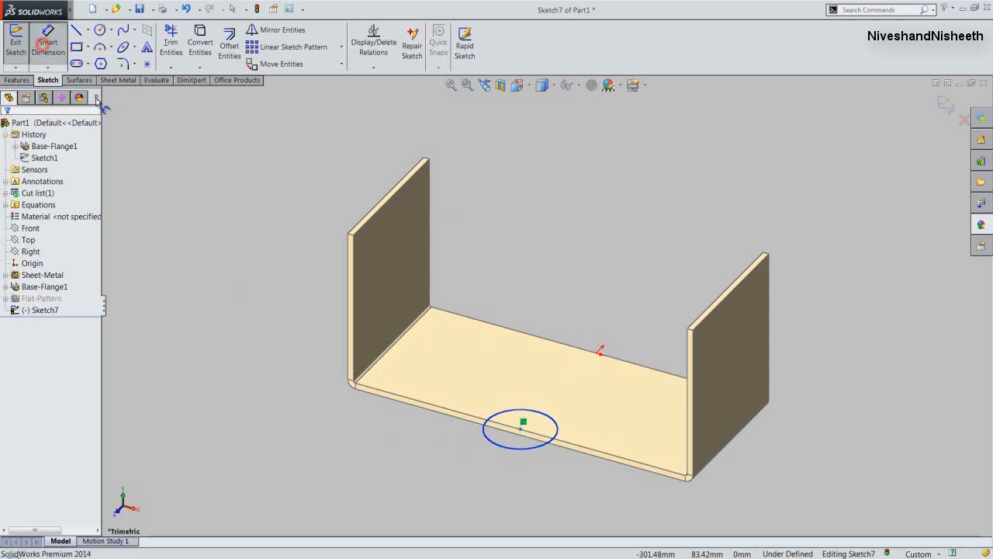
left_click(487, 439)
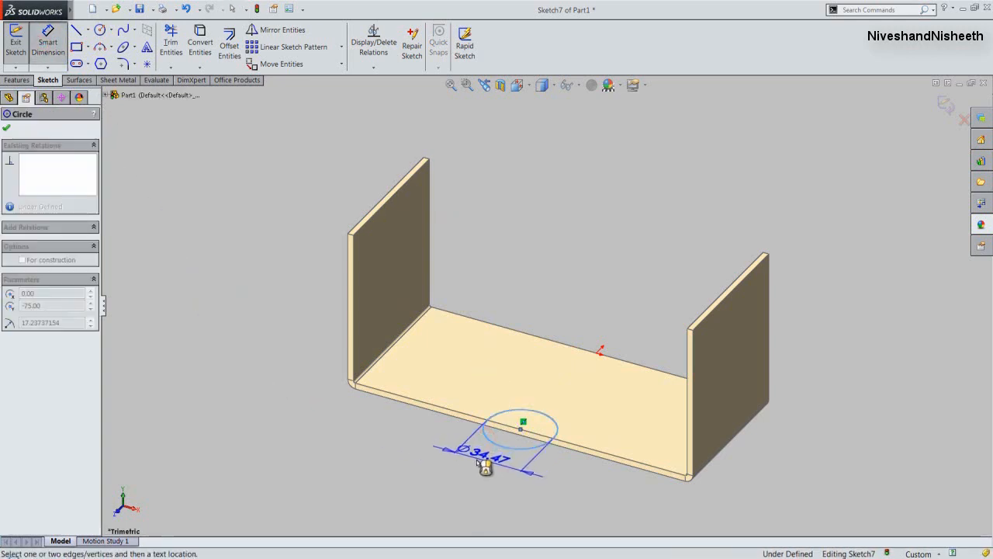
left_click(483, 467)
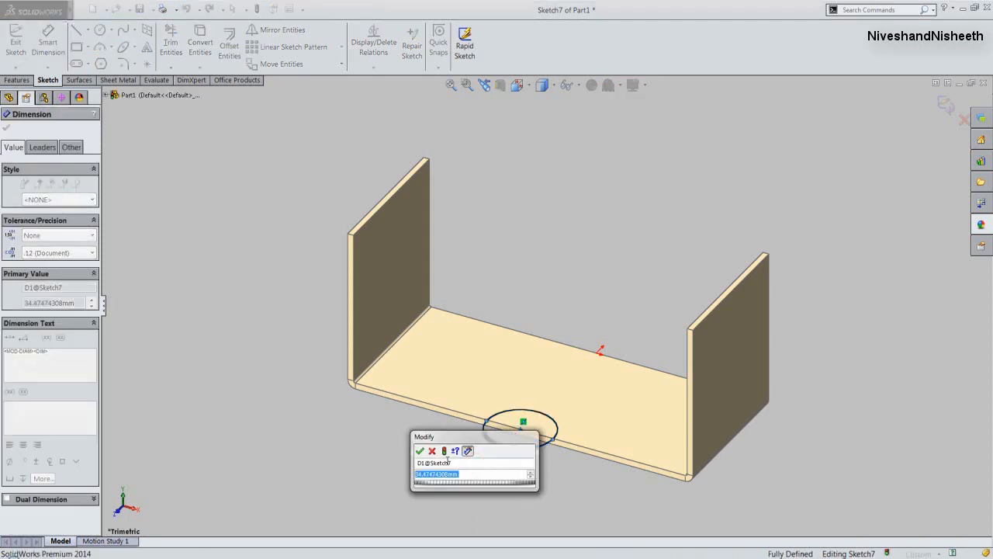
type("4")
key("Return")
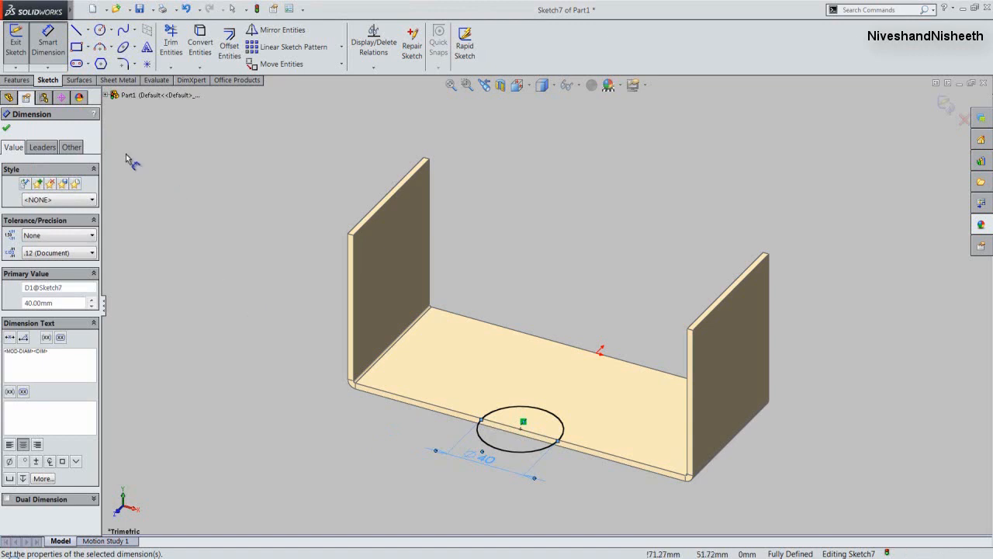
left_click(7, 130)
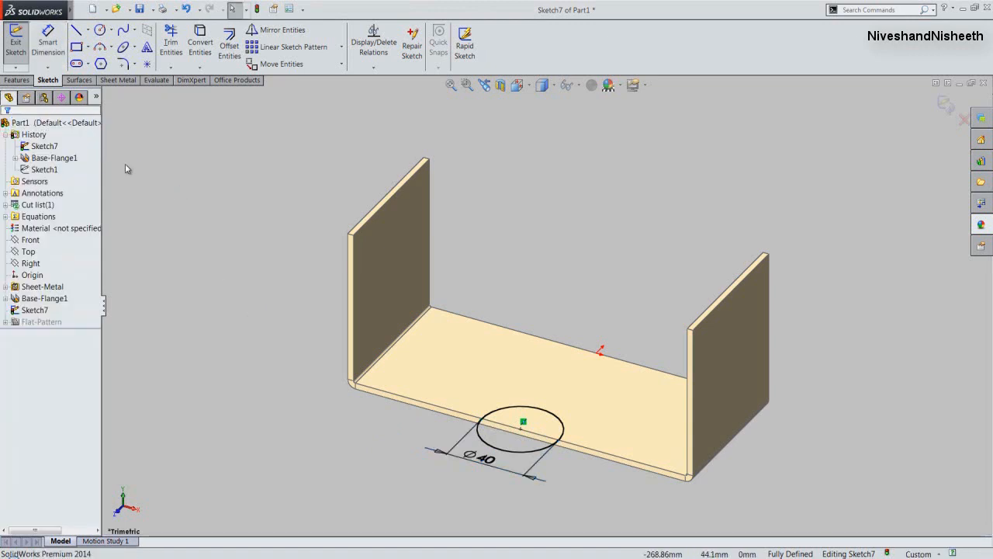
- Finish the circle sketch and cut it through the base as a blind normal cut linked to the sheet thickness
left_click(20, 53)
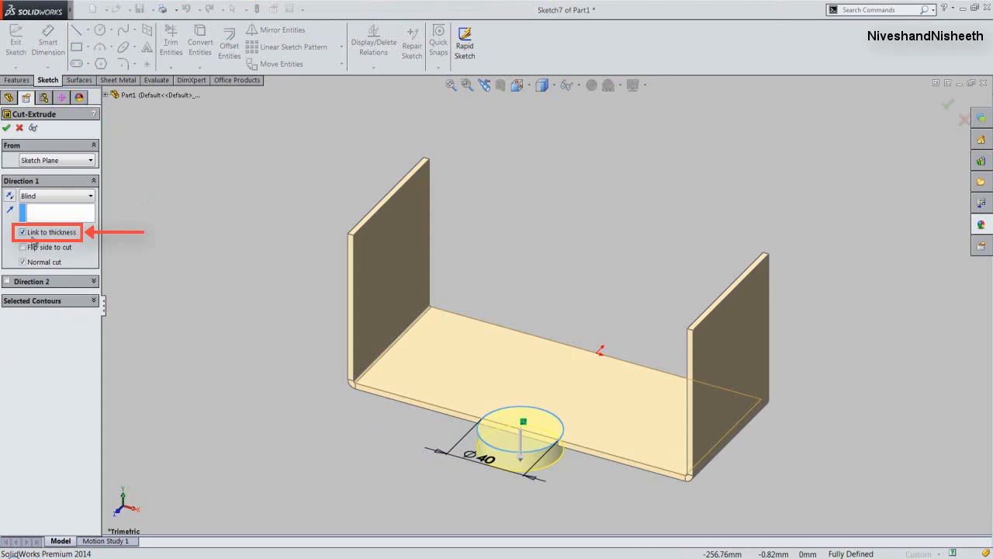
left_click(5, 129)
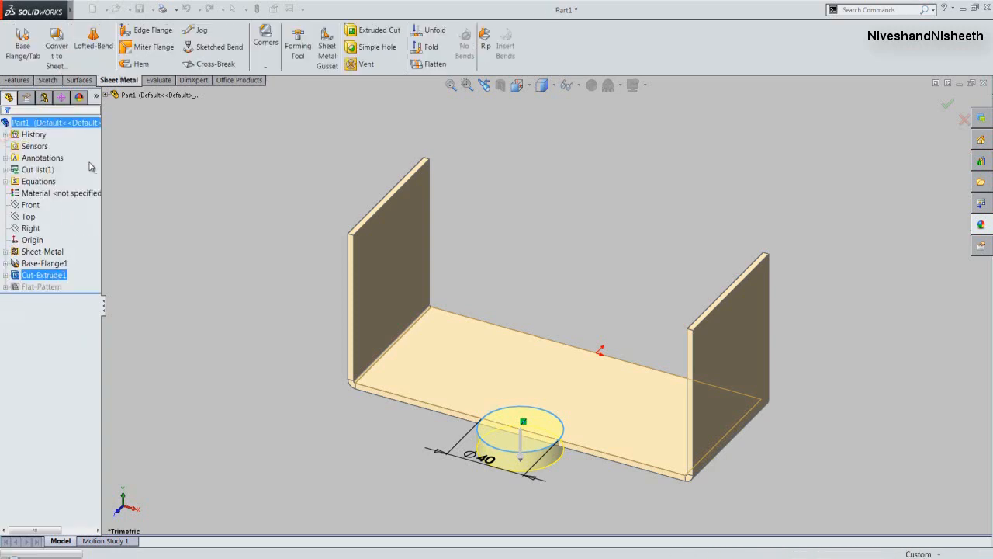
left_click(166, 197)
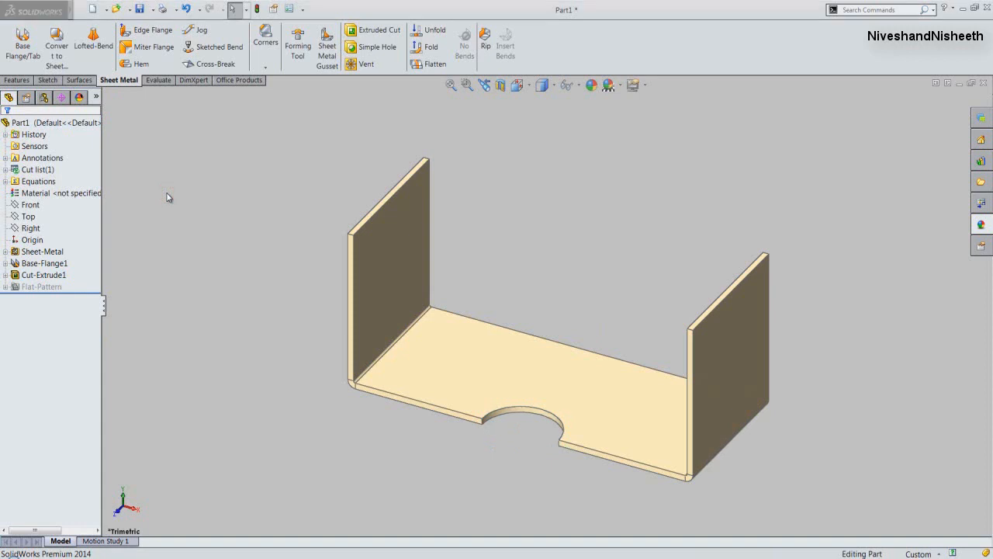
- Switch the display to Wireframe and start a miter flange sketch normal to the left wall's inner front edge, at its upper end
left_click(553, 87)
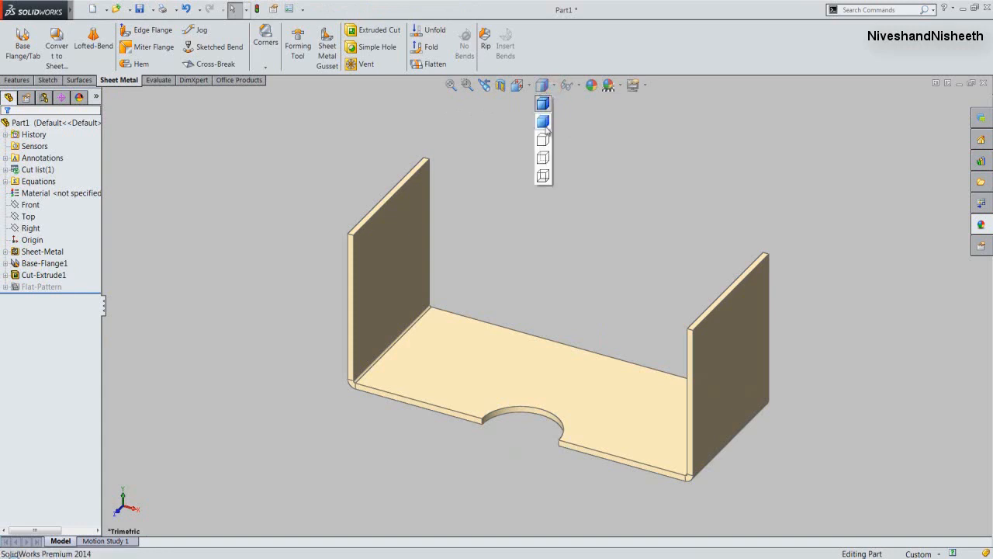
left_click(544, 176)
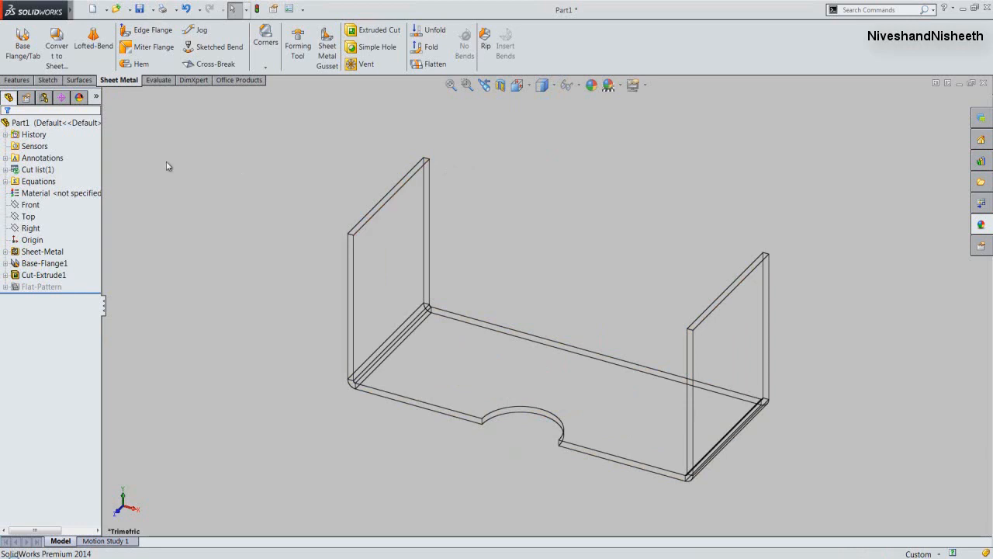
left_click(147, 48)
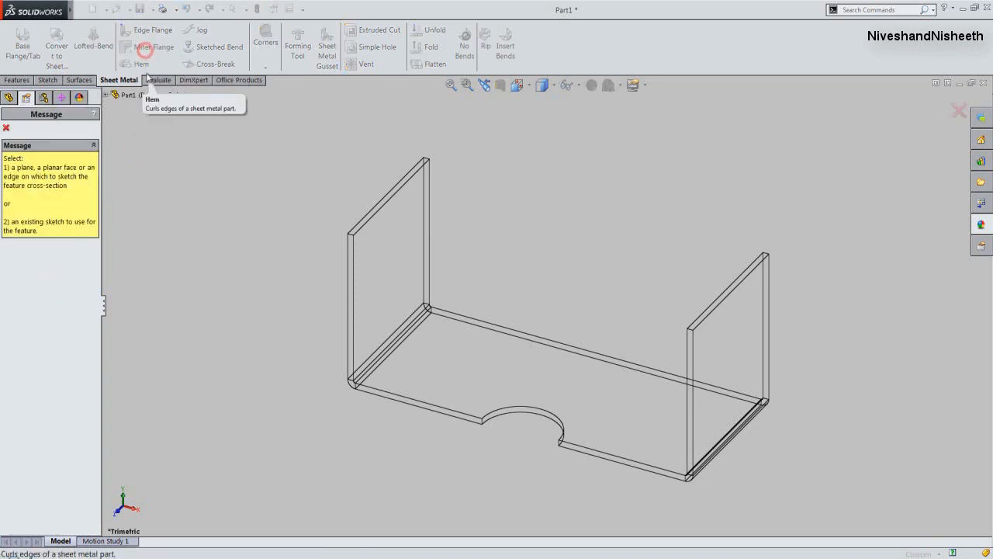
left_click(354, 243)
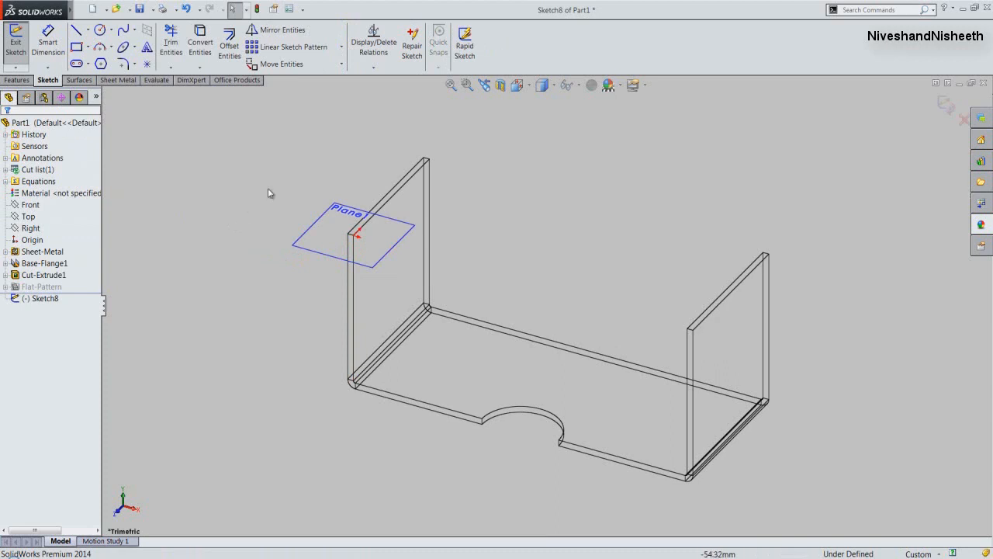
- In the Bottom view, sketch a horizontal line about 14.7 mm long from the sketch origin towards the semicircular cutout
left_click(526, 88)
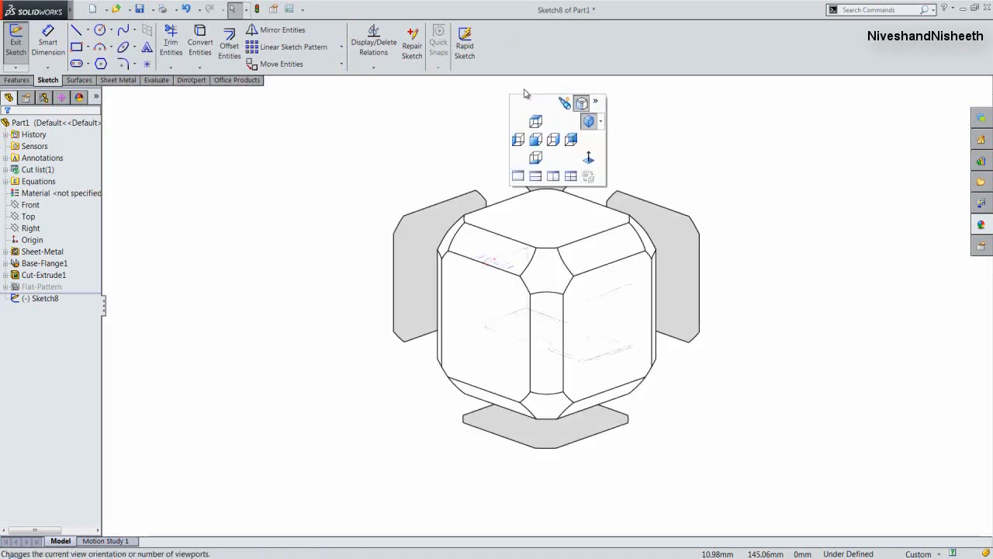
left_click(535, 159)
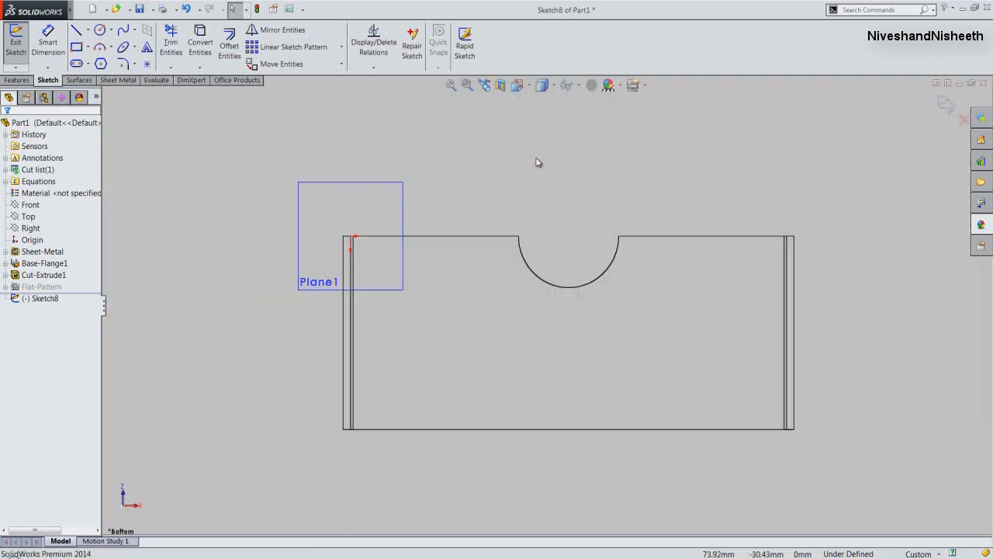
scroll(372, 232, "down", 1)
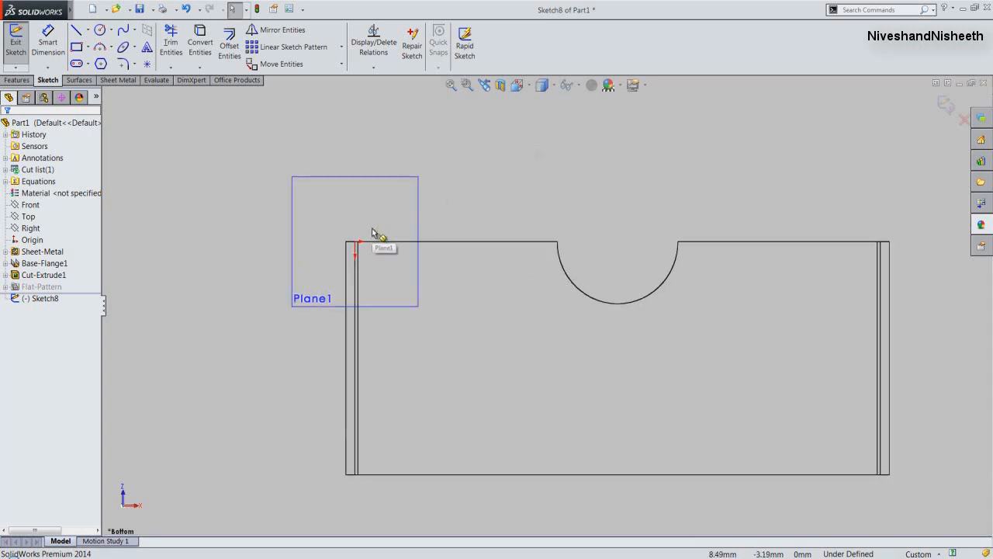
scroll(392, 237, "down", 1)
scroll(392, 238, "down", 1)
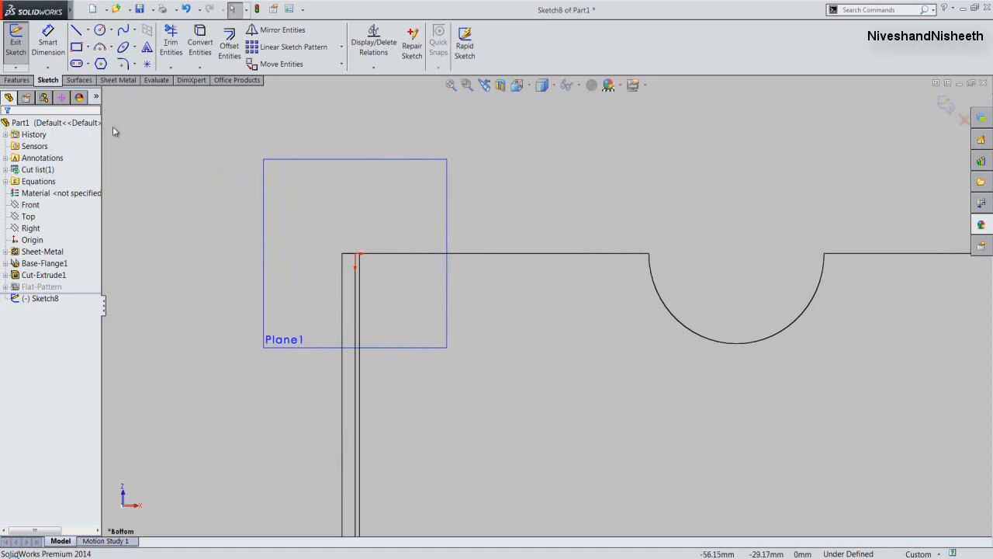
left_click(80, 36)
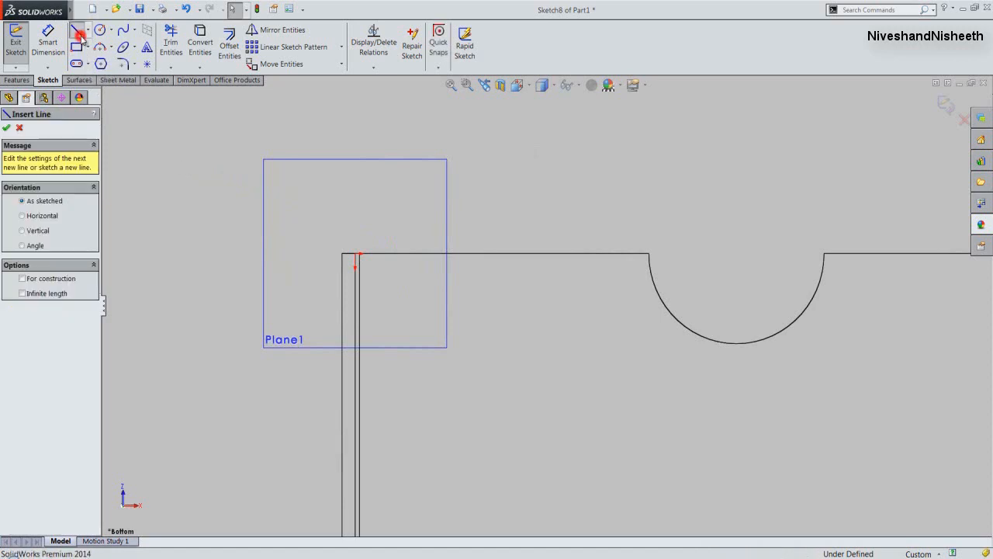
left_click(356, 254)
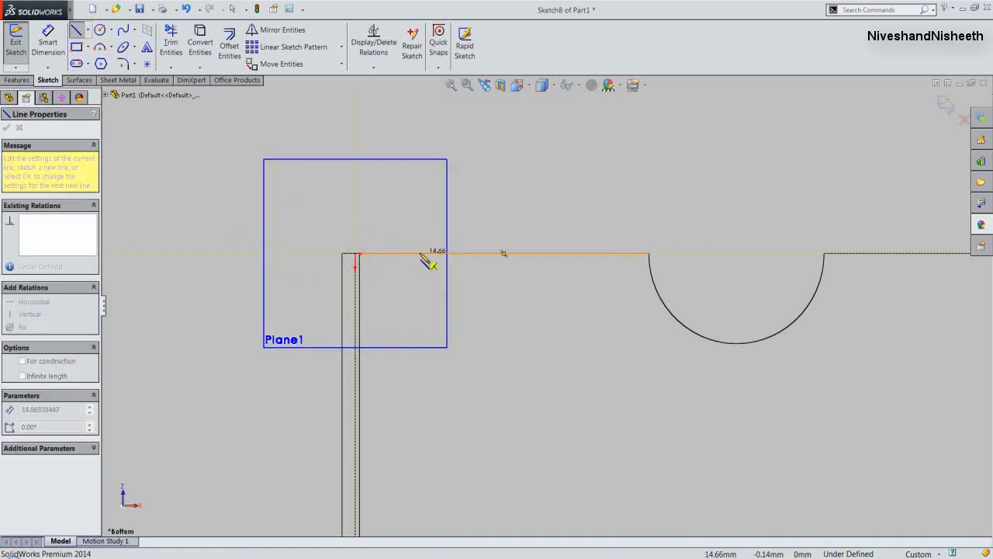
left_click(420, 253)
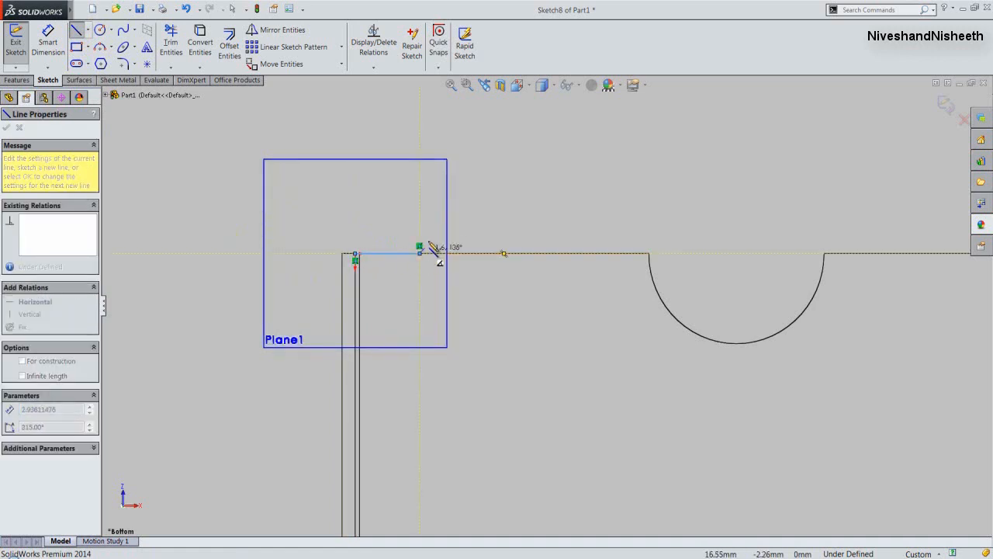
- Add a tangent arc from the horizontal line's free end, curving outward away from the part
right_click(430, 221)
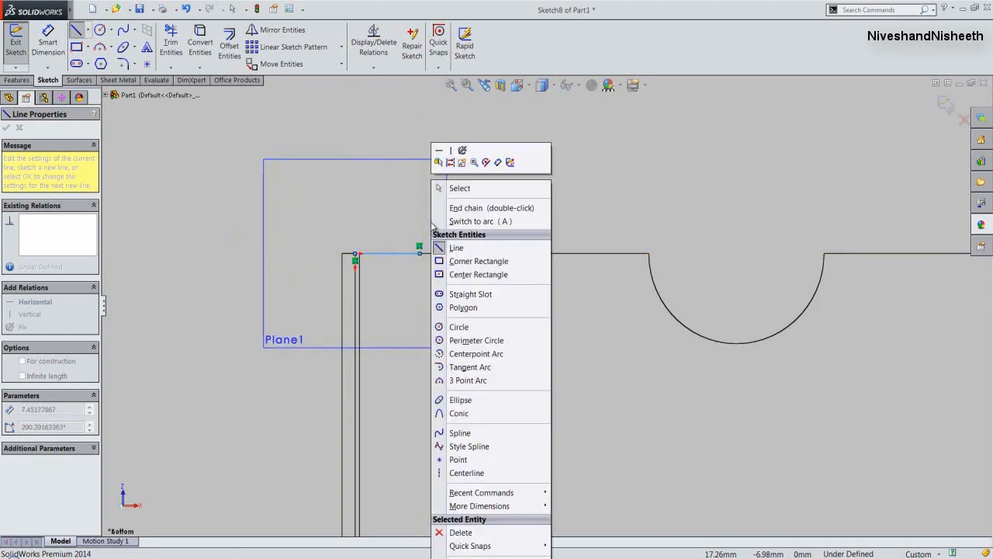
left_click(470, 366)
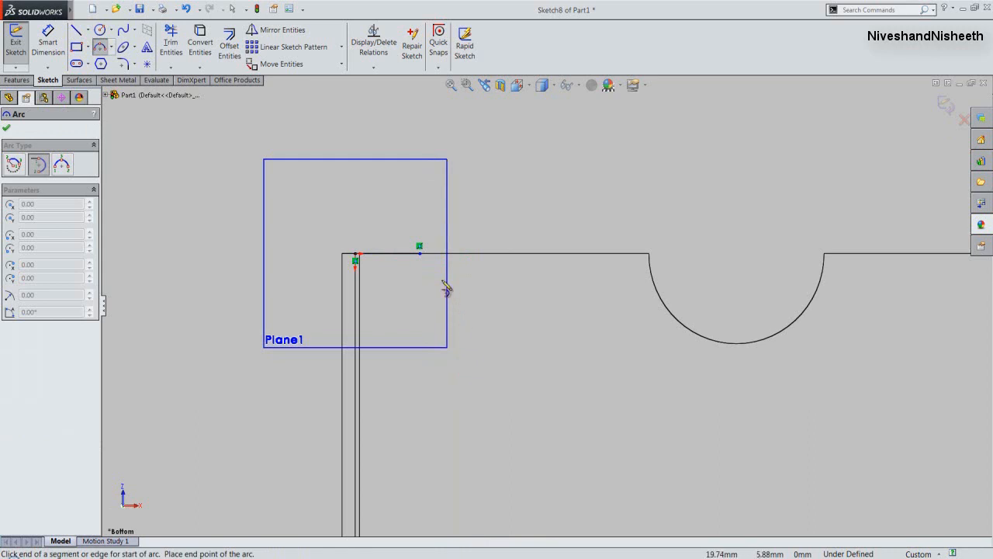
left_click(420, 255)
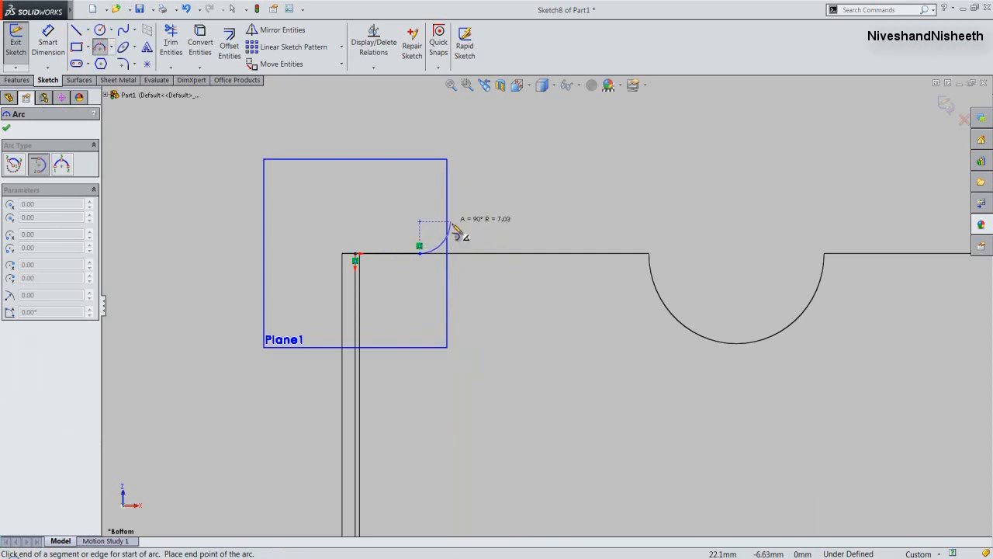
left_click(455, 226)
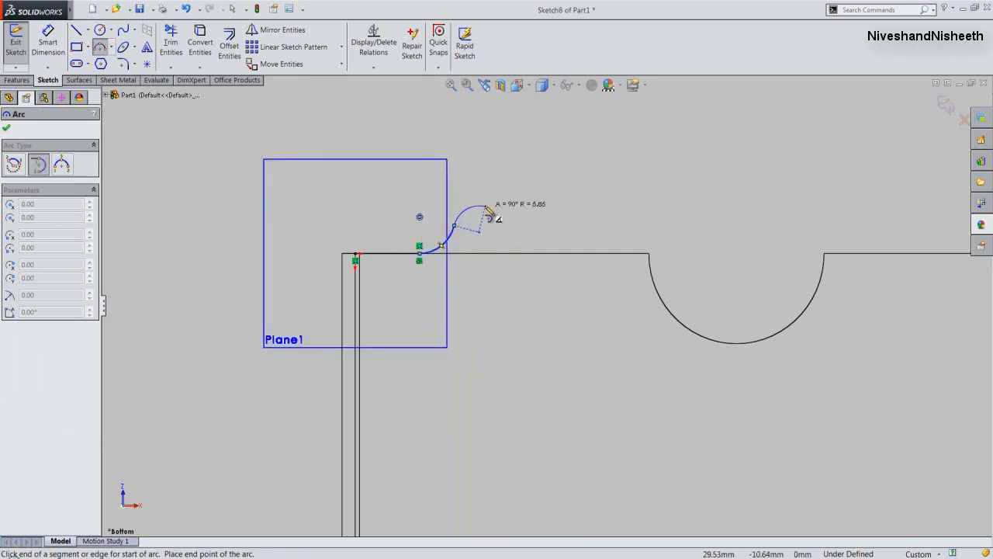
- Sketch a straight line about 10.4 mm long from the arc's free end, tangent to the arc
right_click(487, 209)
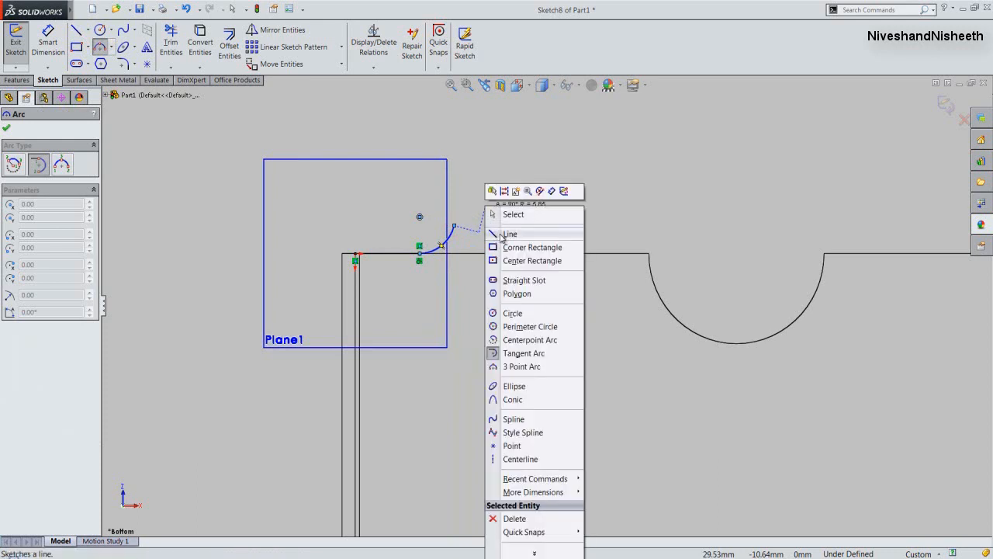
left_click(509, 234)
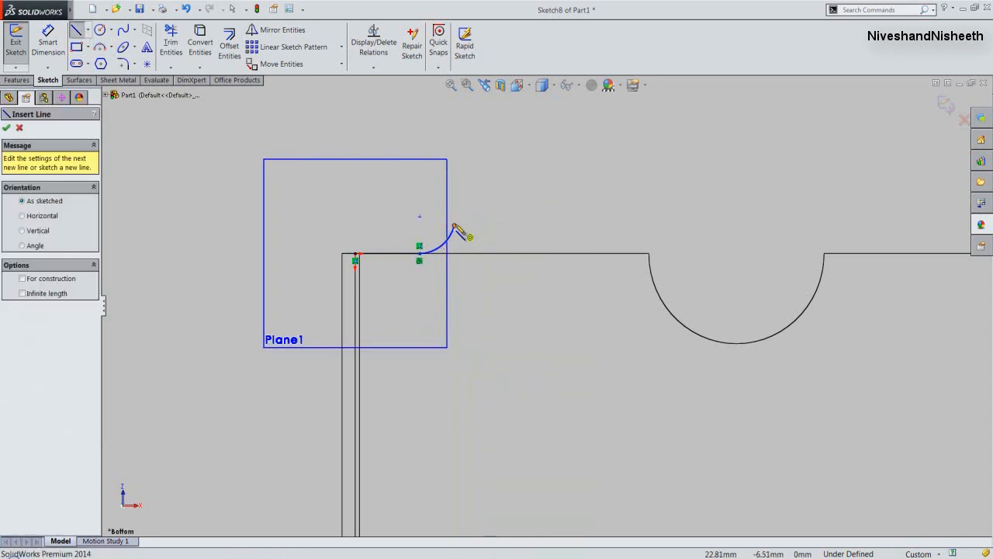
left_click(455, 226)
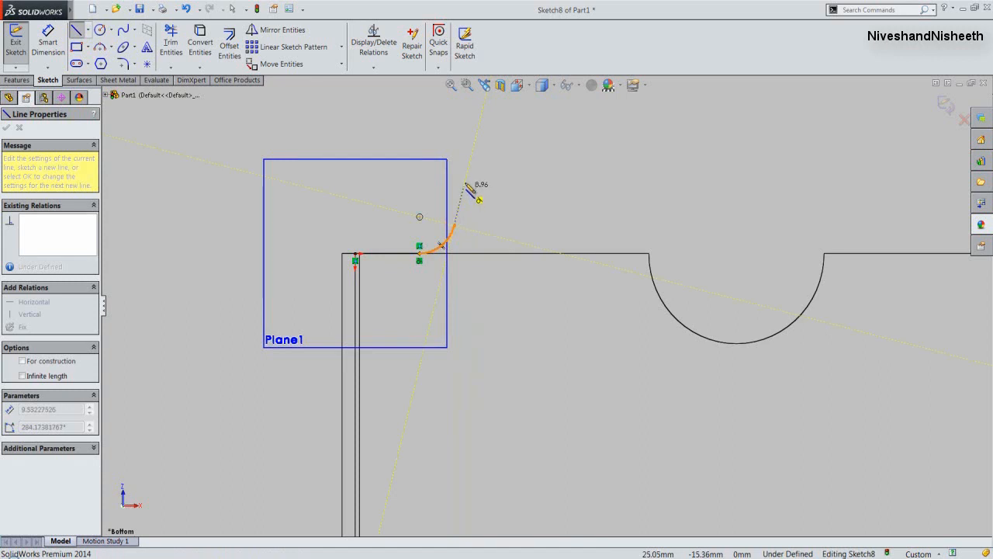
left_click(465, 180)
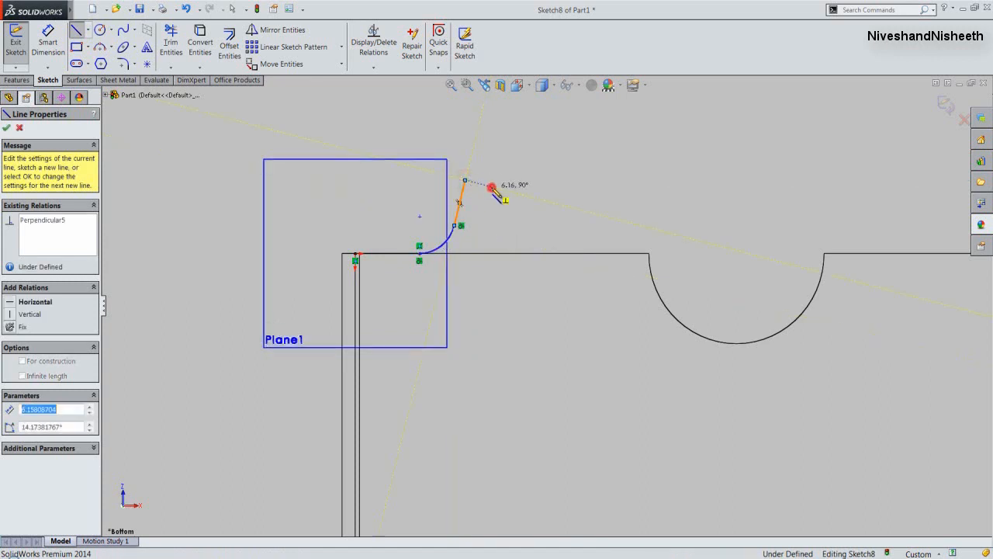
key("Escape")
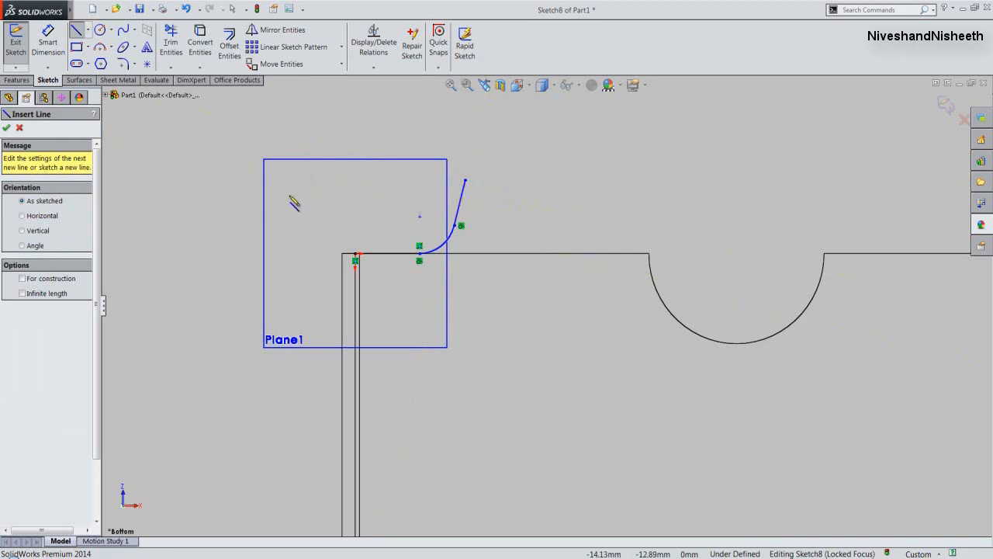
- Dimension the horizontal profile line to a length of 20 mm
left_click(51, 47)
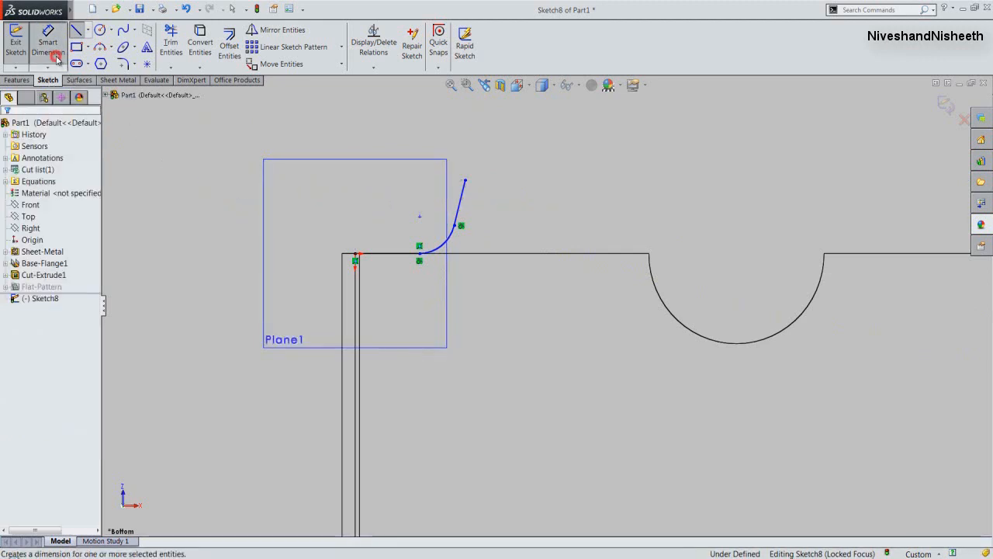
left_click(386, 255)
left_click(378, 235)
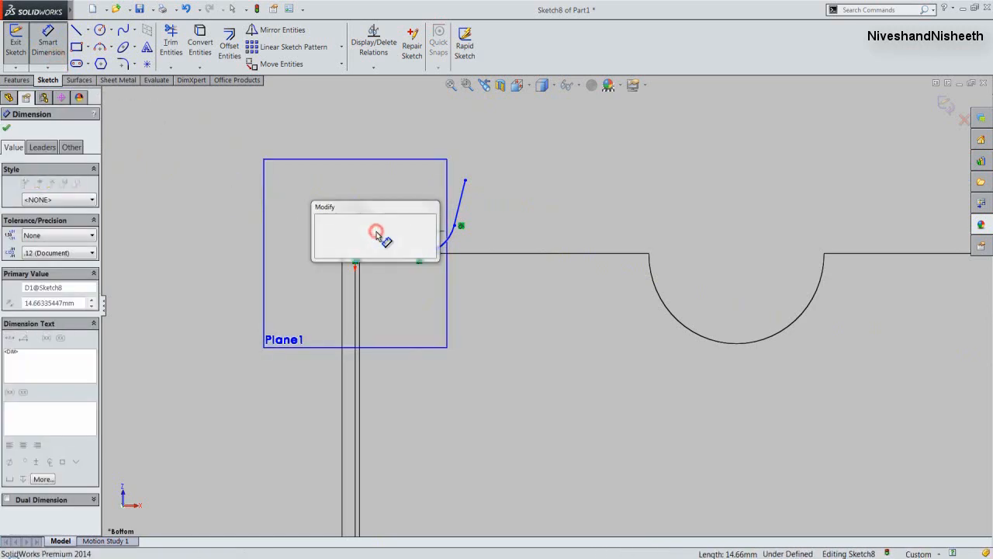
type("20")
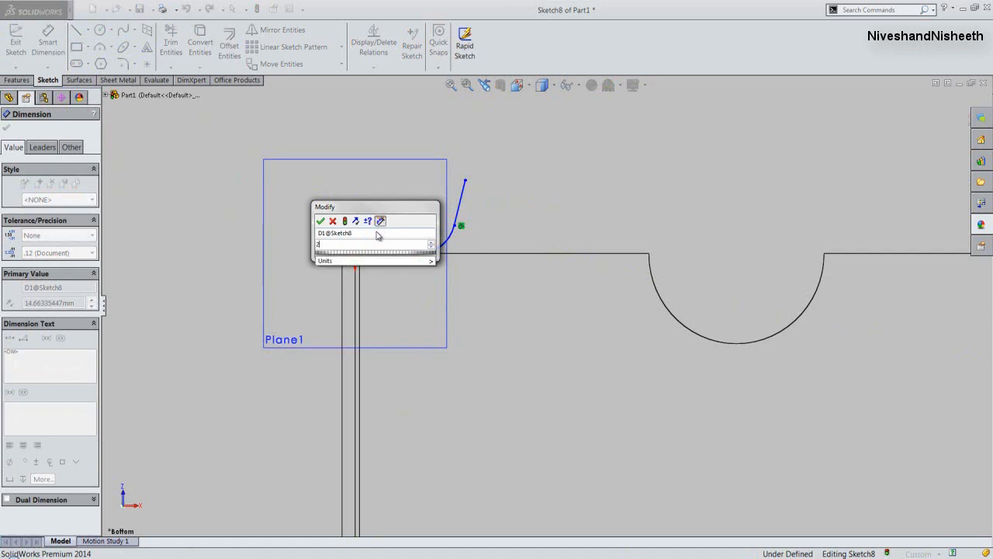
left_click(320, 221)
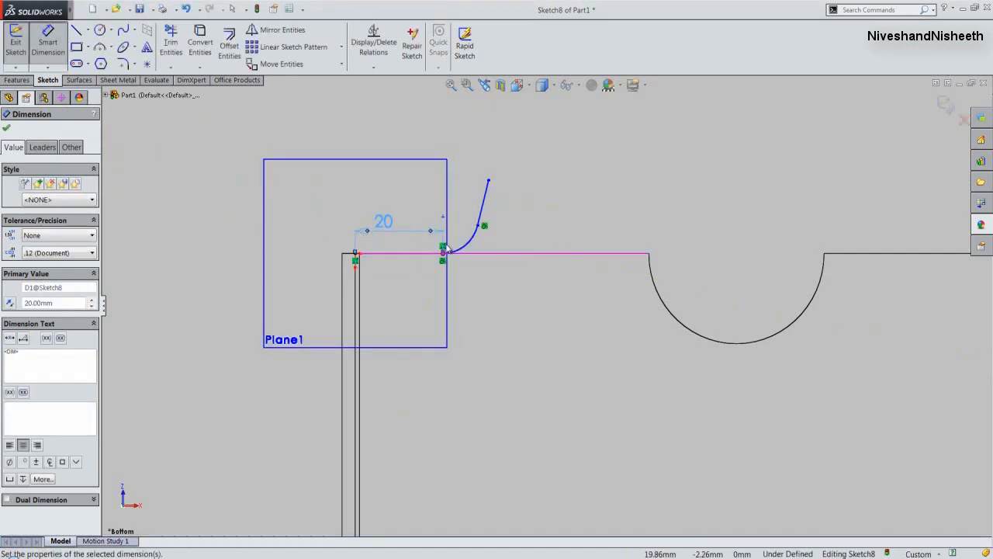
- Dimension the tangent arc with a radius of 10 mm
left_click(467, 246)
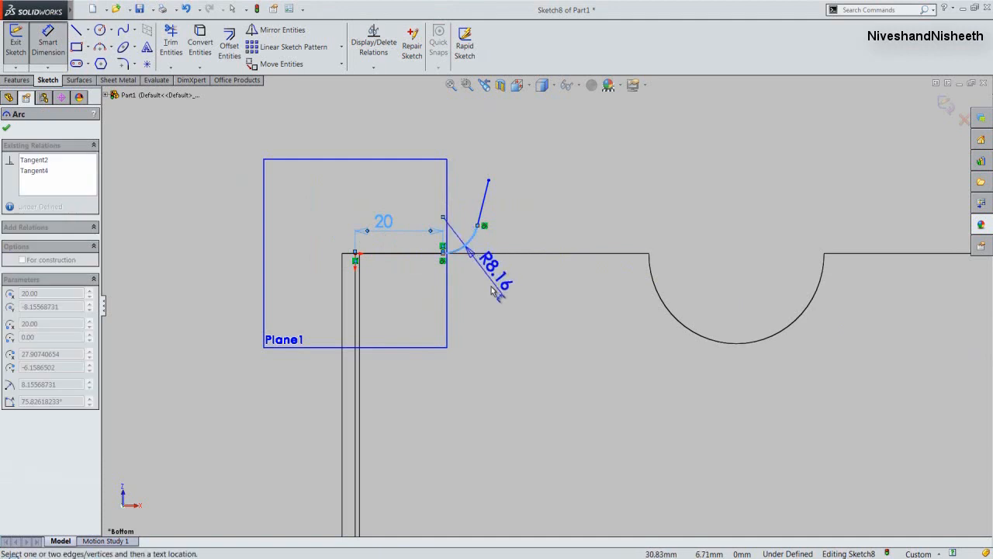
left_click(491, 292)
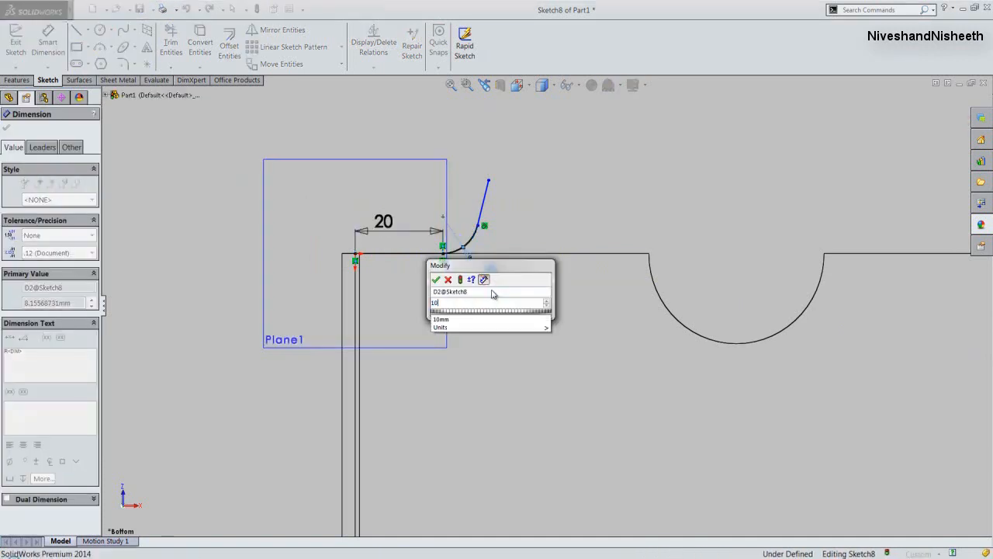
type("10")
key("Return")
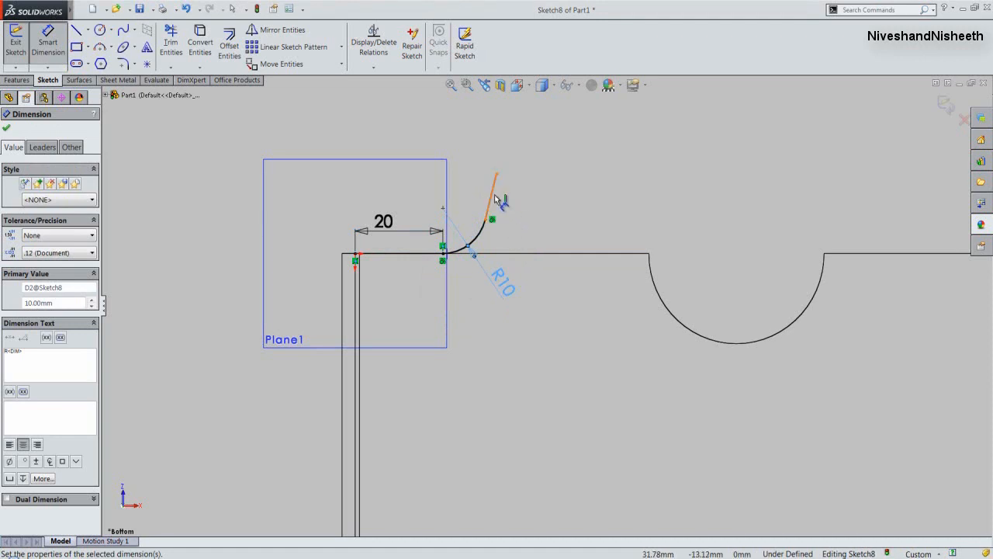
- Dimension the slanted end line to a length of 6 mm
left_click(497, 199)
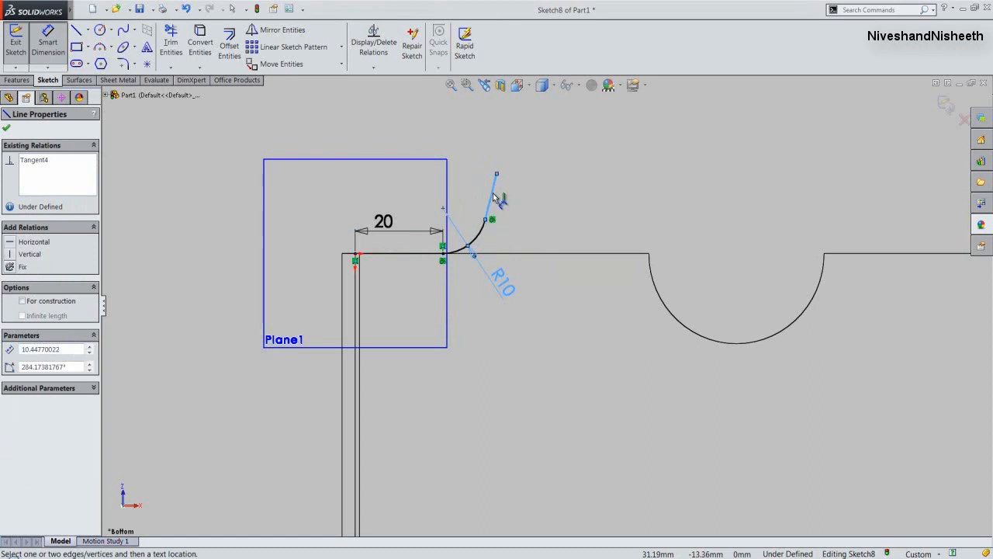
left_click(497, 197)
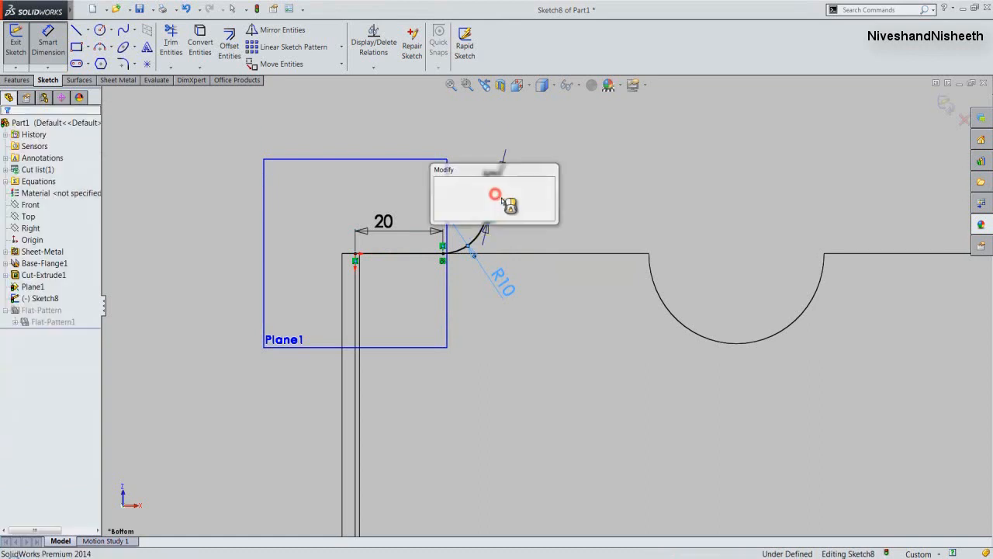
type("6")
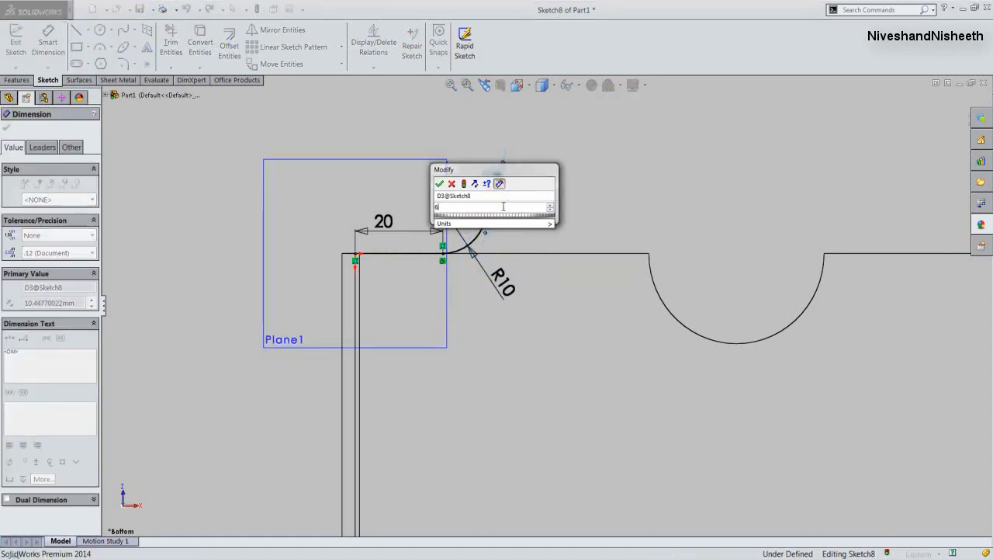
left_click(440, 184)
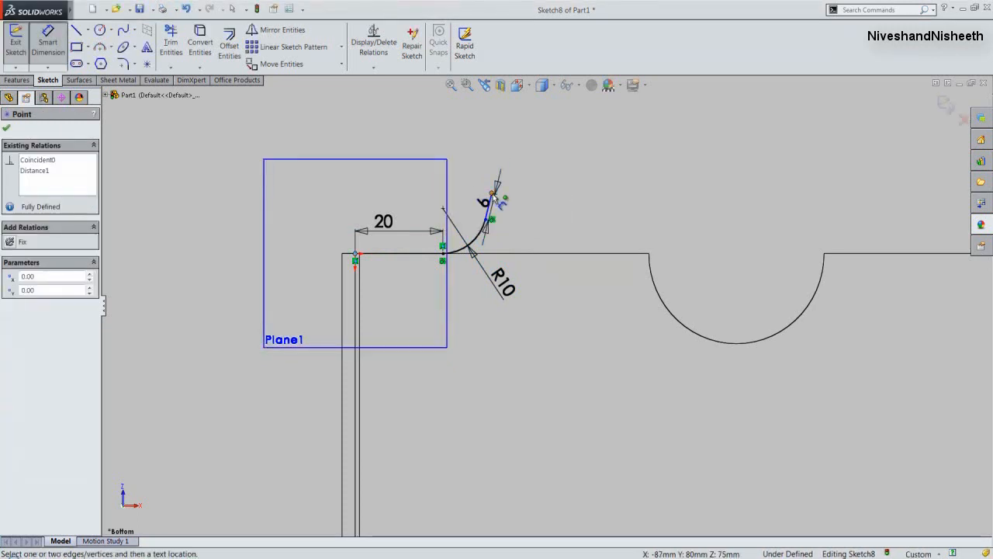
- Set the vertical distance between the sketch origin and the slanted line's free end to 10 mm and finish dimensioning
left_click(490, 190)
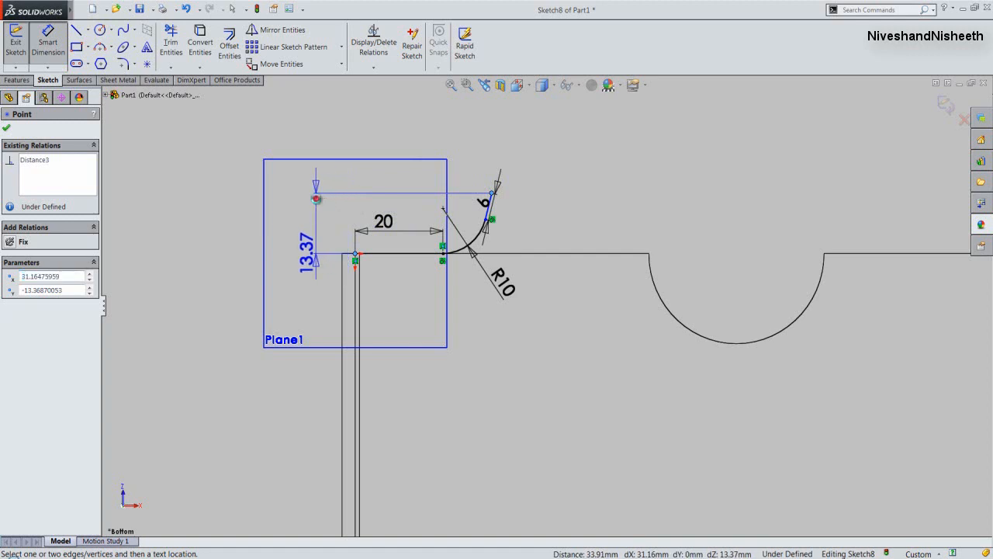
left_click(317, 200)
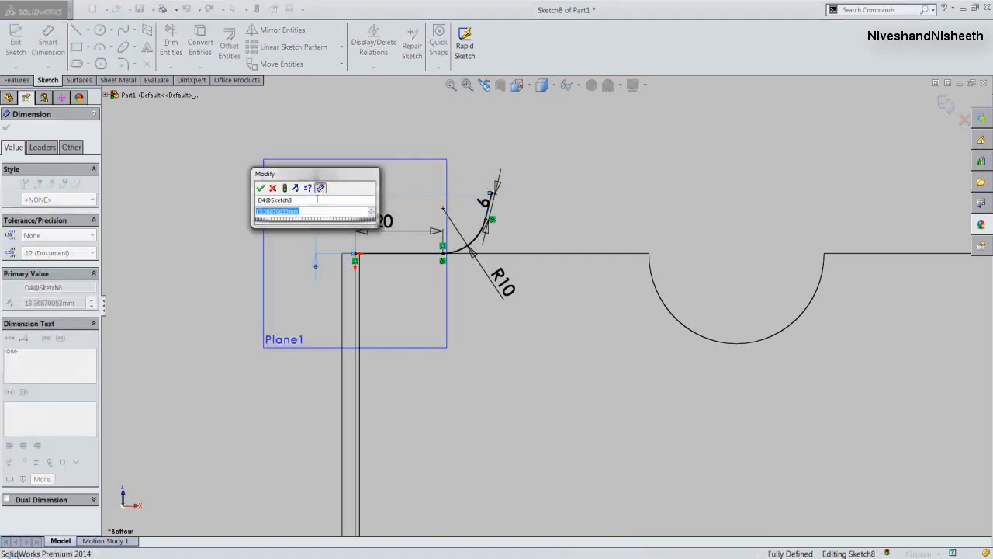
type("10")
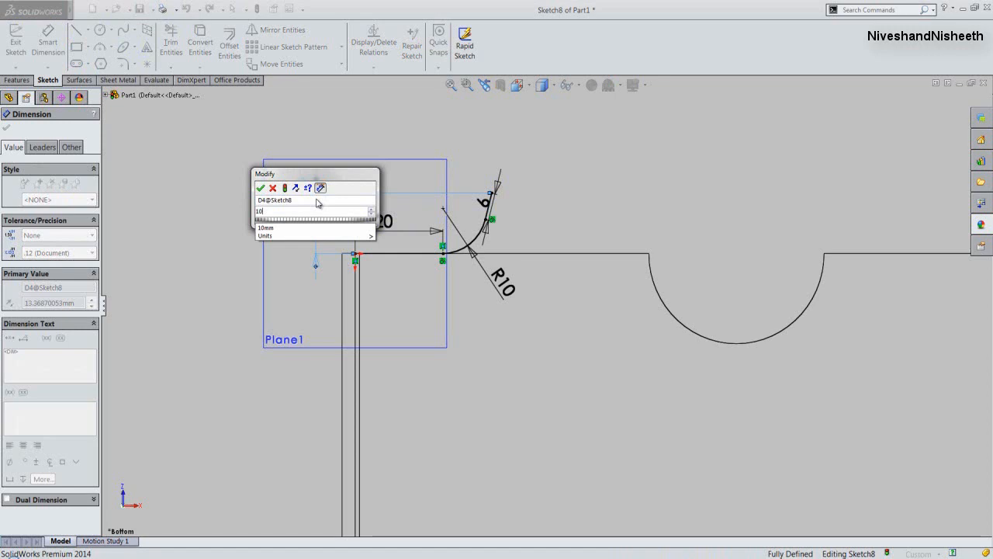
left_click(260, 190)
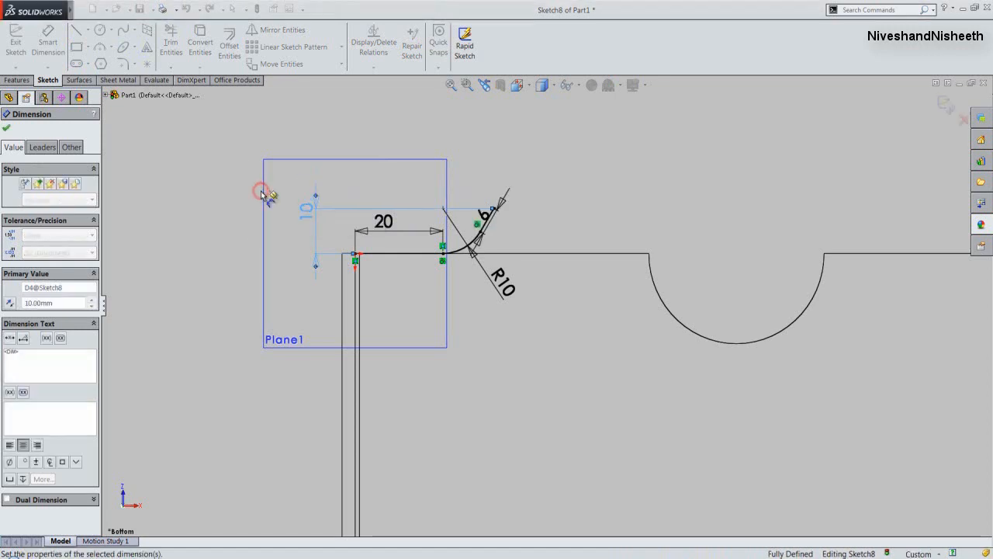
left_click(261, 191)
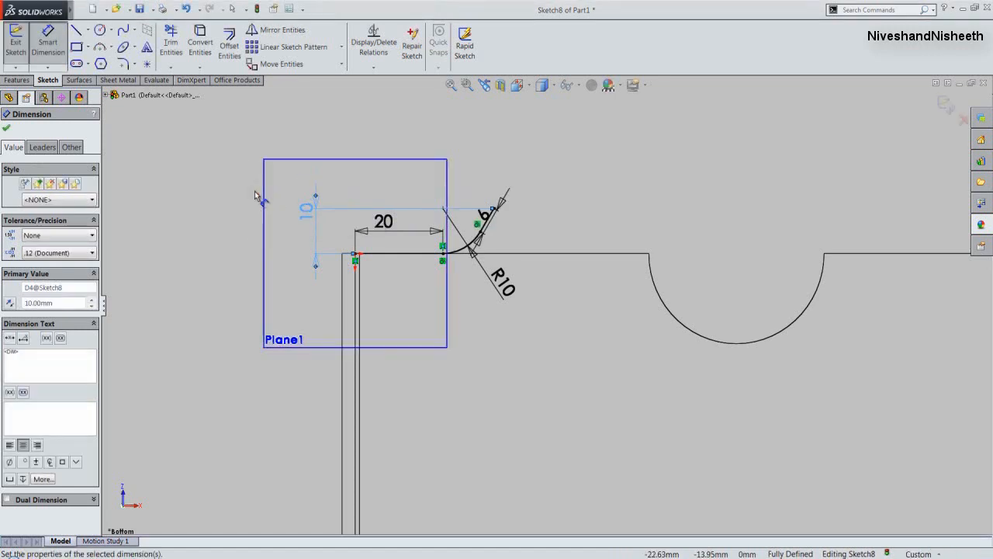
left_click(8, 128)
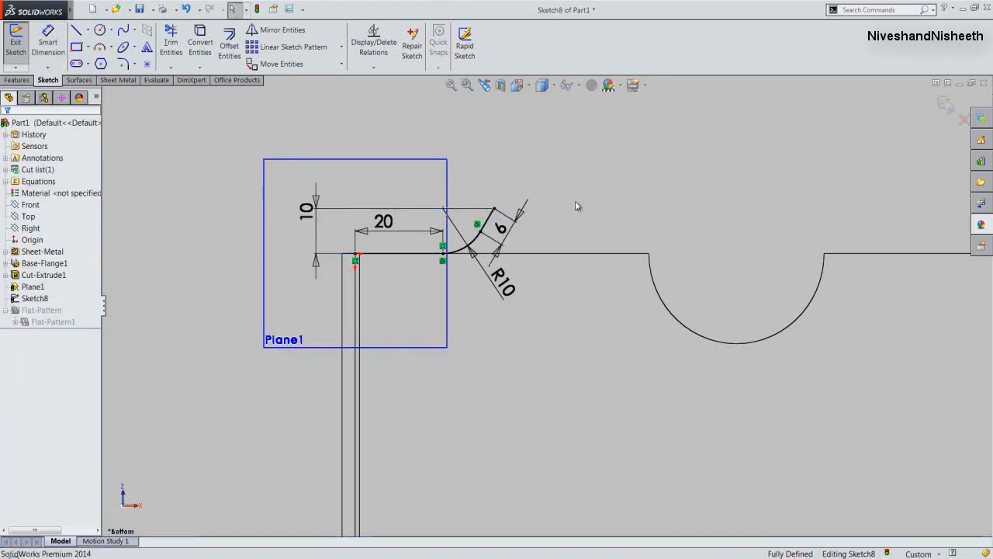
- Exit the profile sketch and show the miter flange preview in the Isometric view
left_click(449, 87)
key("ctrl+b")
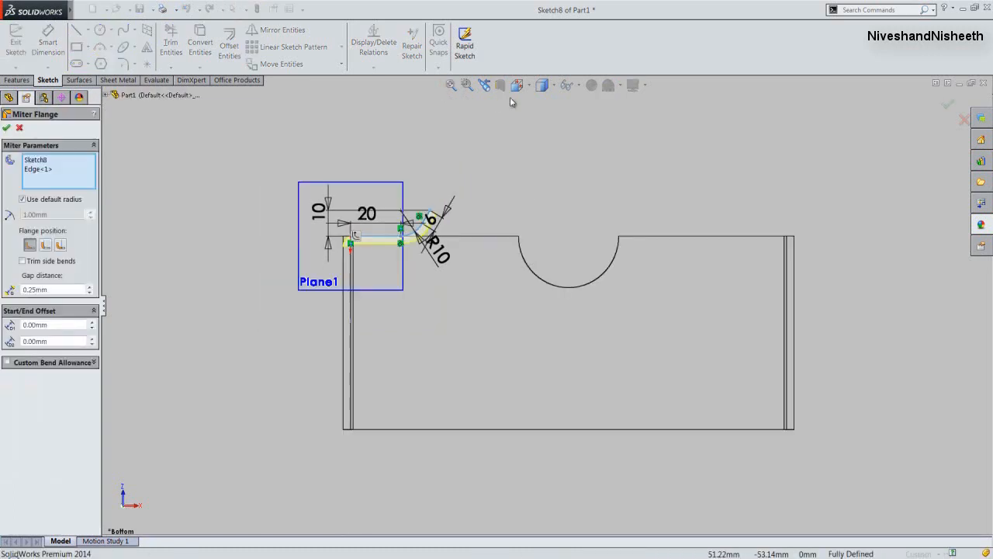
left_click(527, 87)
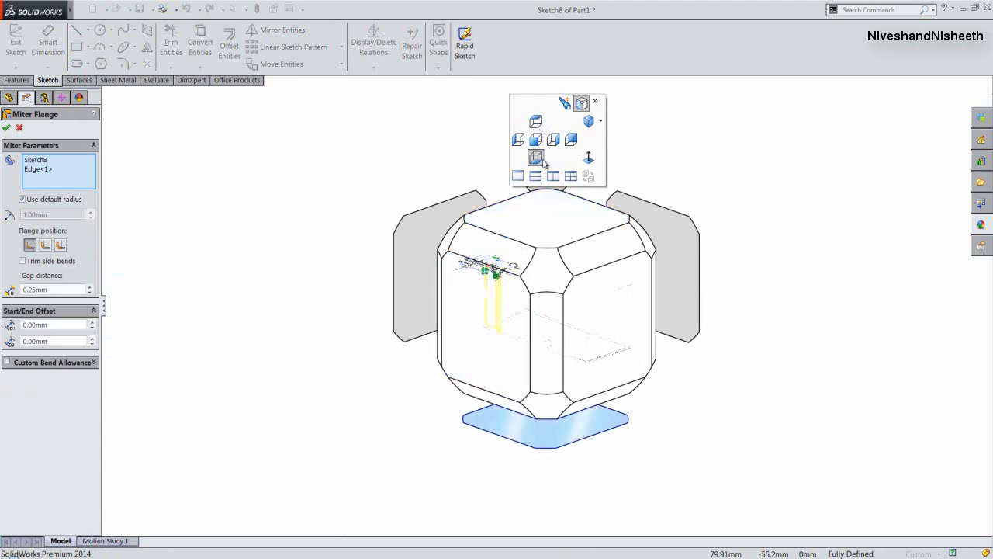
left_click(547, 264)
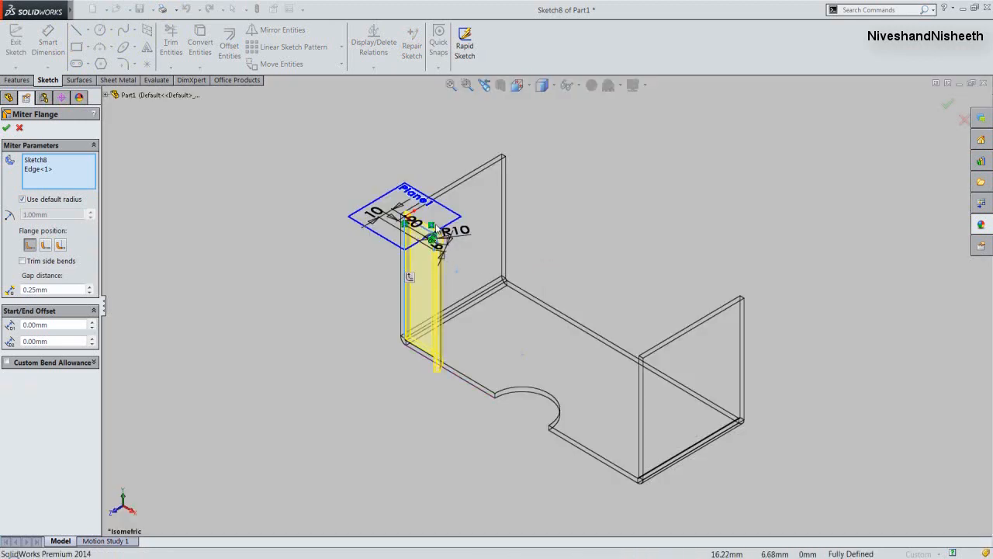
scroll(436, 229, "up", 3)
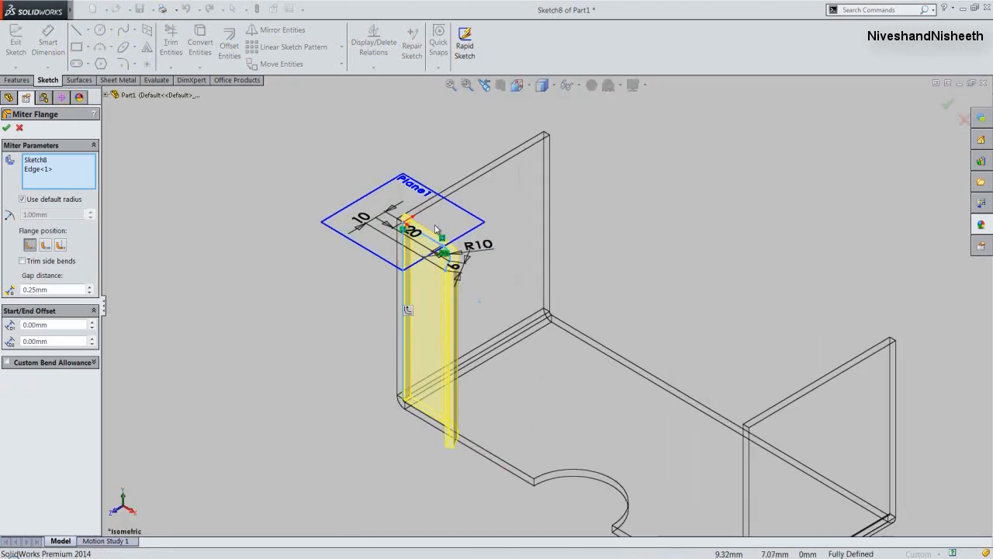
- Propagate the miter flange along the tangent edges, set its position to Material Outside, and create it
left_click(409, 311)
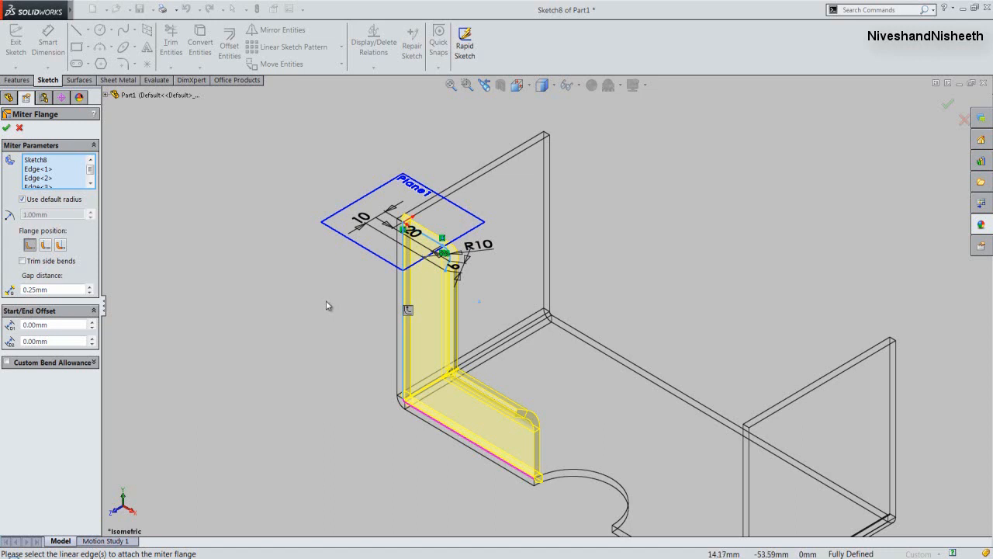
left_click(45, 245)
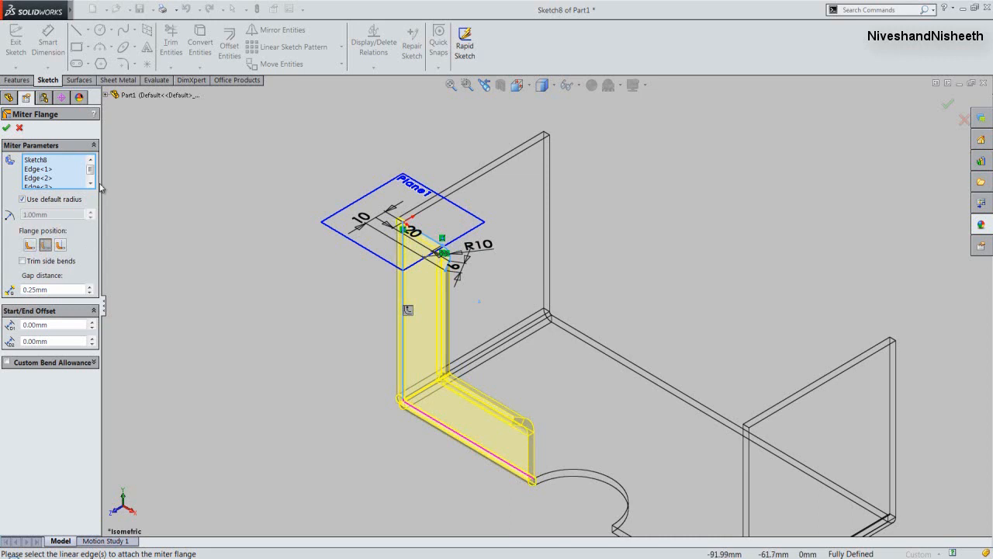
left_click(6, 129)
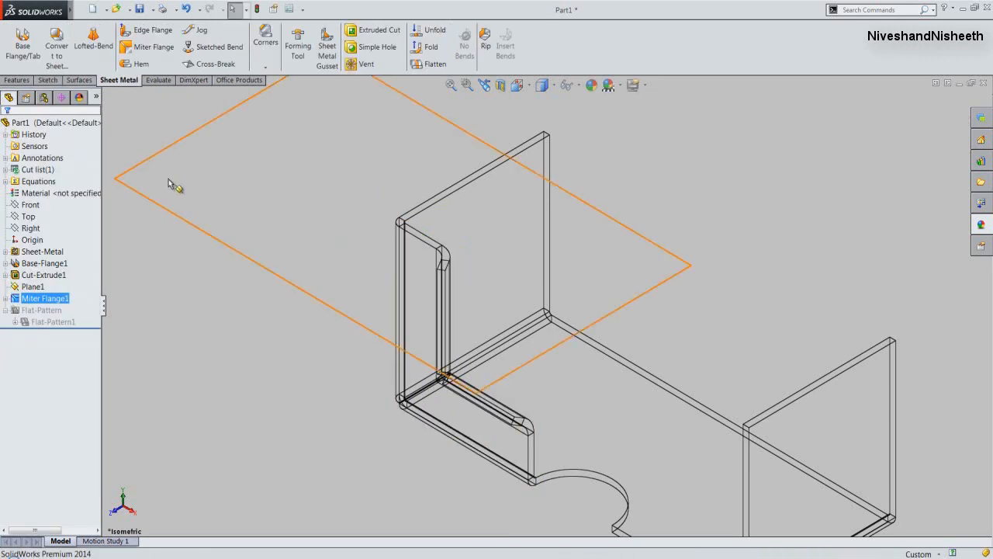
left_click(129, 133)
- Switch the display to Shaded With Edges, hide Plane1, and fit the whole part in view
left_click(544, 86)
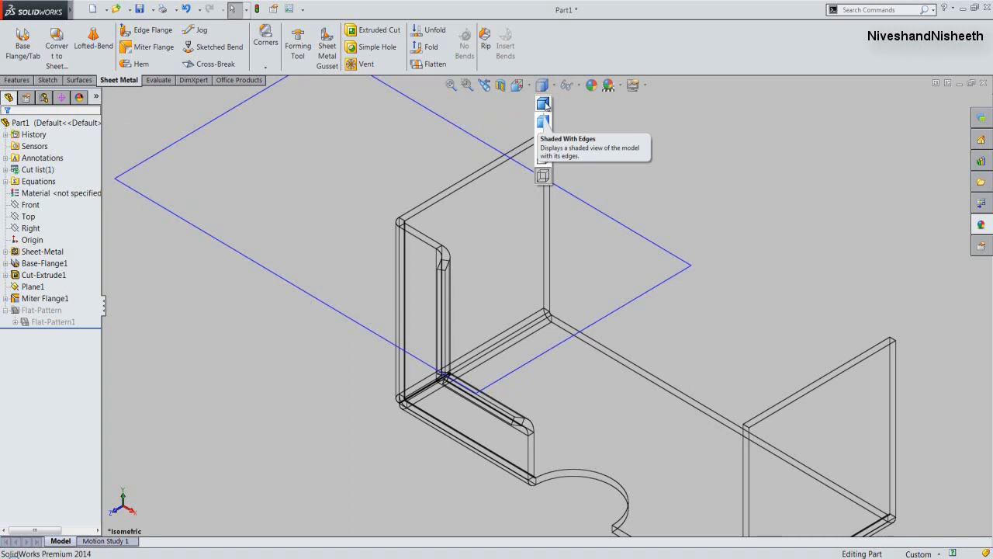
left_click(543, 103)
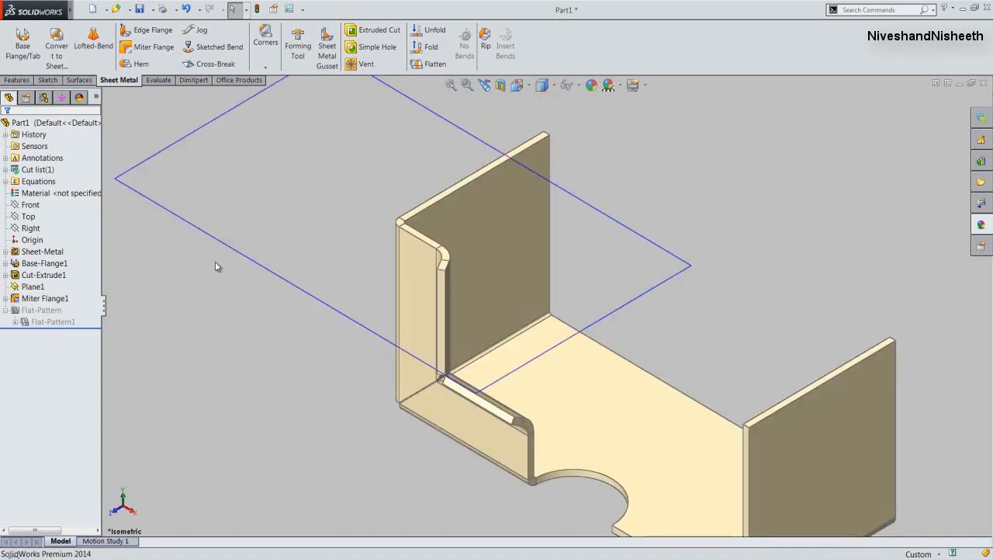
left_click(39, 288)
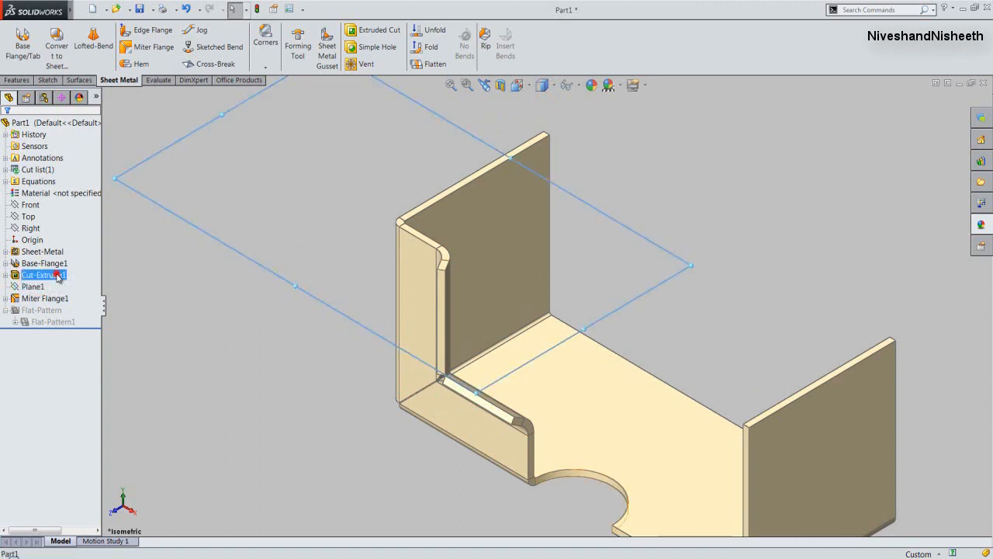
left_click(57, 272)
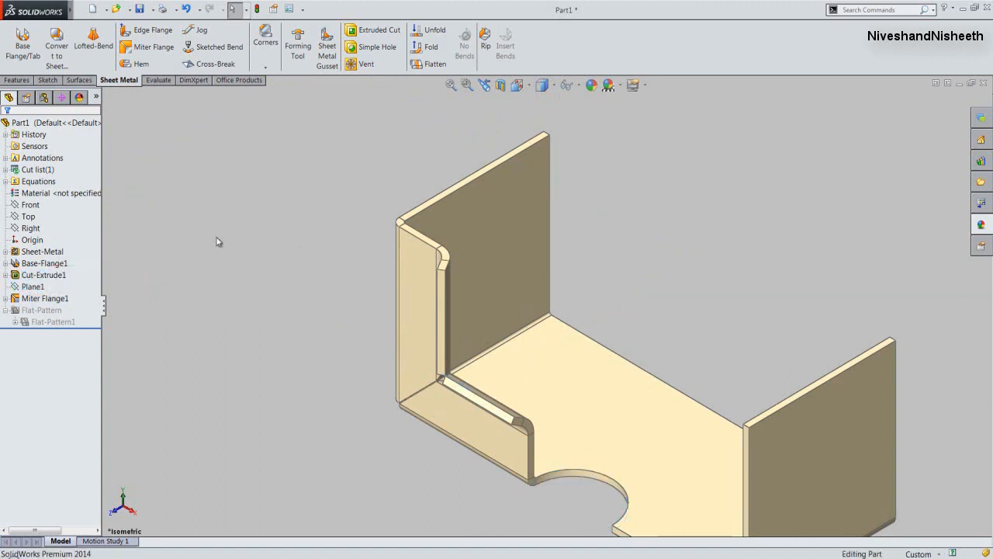
left_click(450, 87)
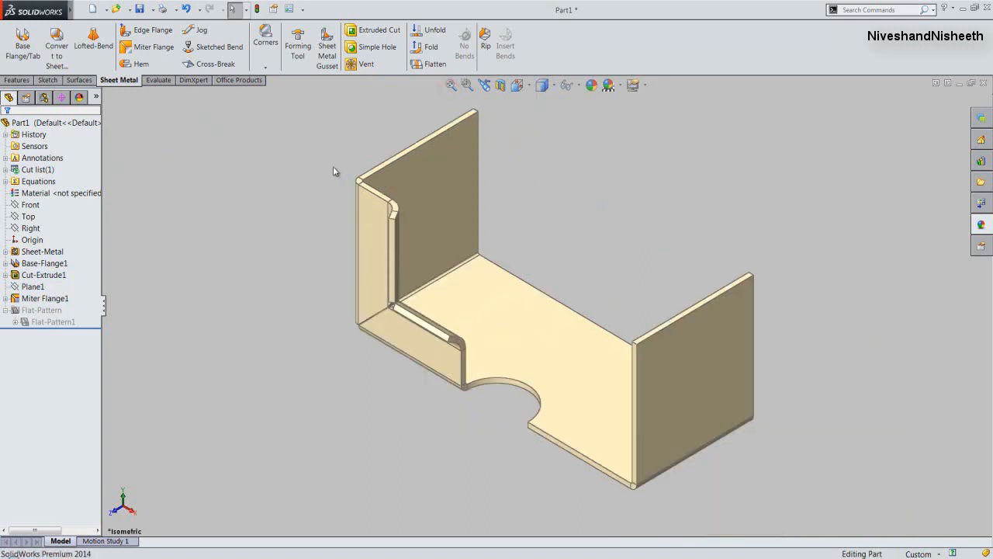
- Save the part as Cover in the subfolder of the User documents folder
left_click(244, 154)
left_click(139, 9)
left_click(333, 268)
double_click(335, 269)
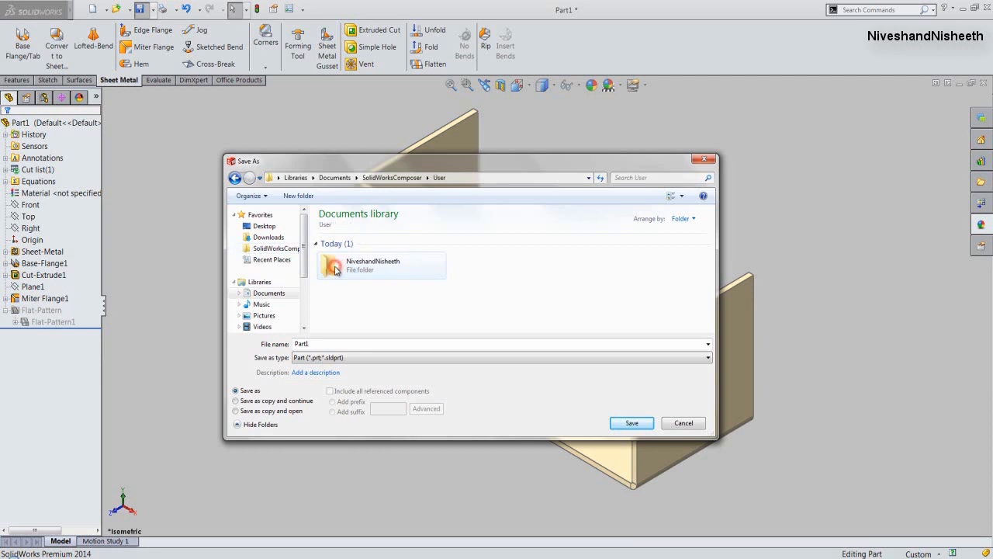
double_click(335, 269)
double_click(316, 343)
type("Cover")
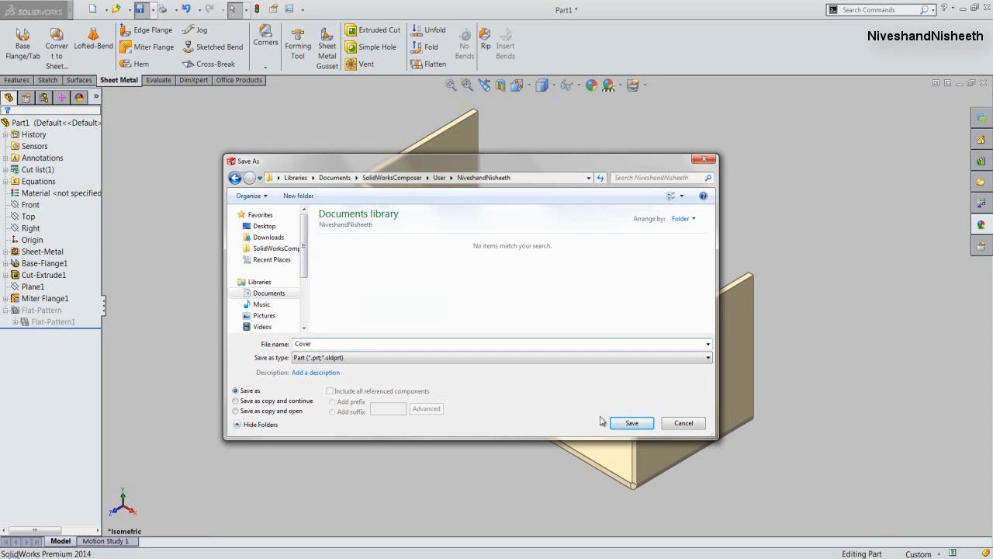
left_click(627, 426)
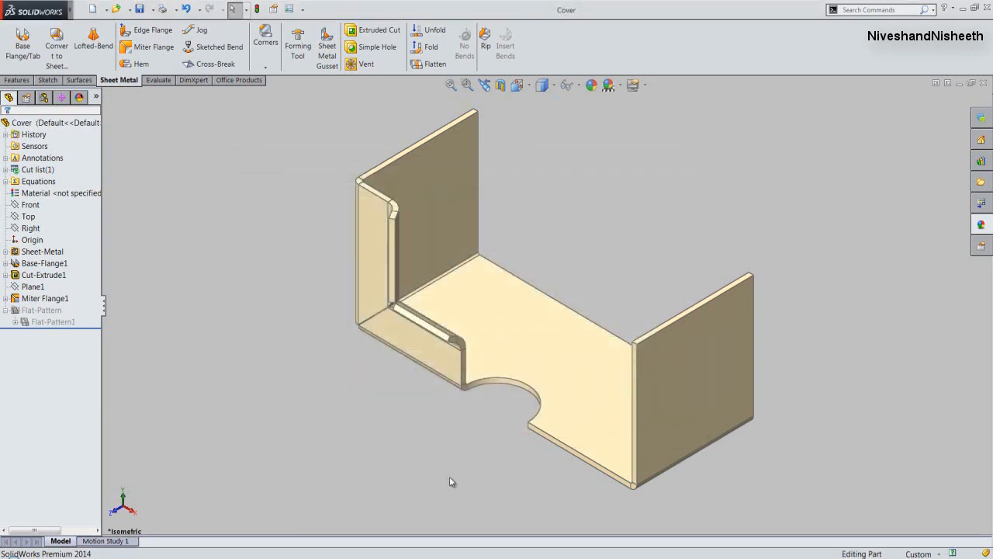
left_click(508, 483)
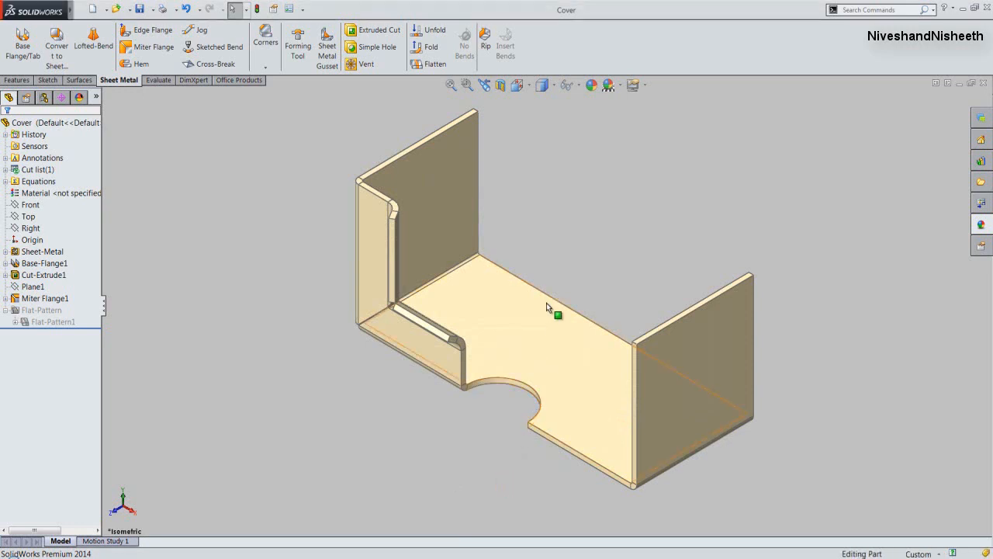
- From the Back view, mirror the whole sheet metal body about the base's thin end face, merging the solids
left_click(521, 90)
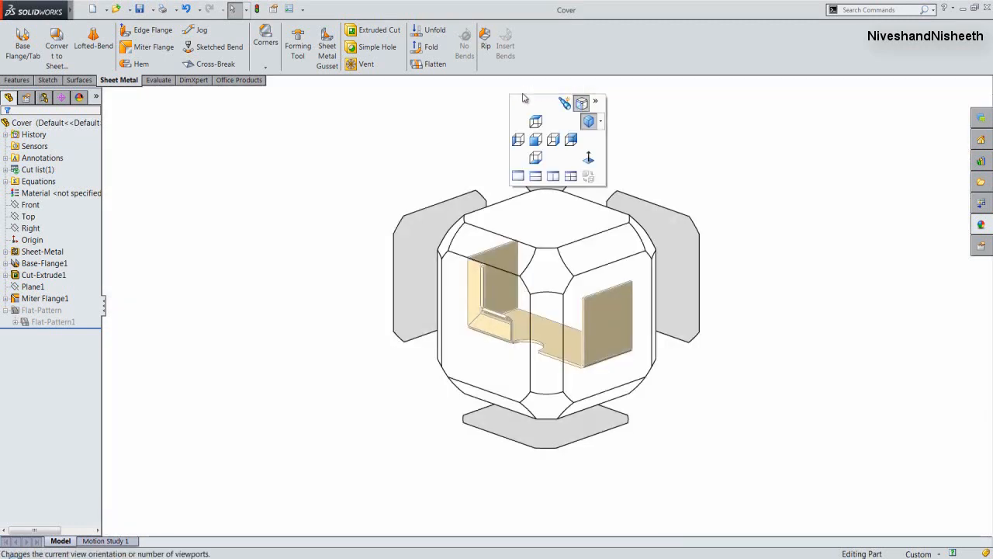
left_click(571, 141)
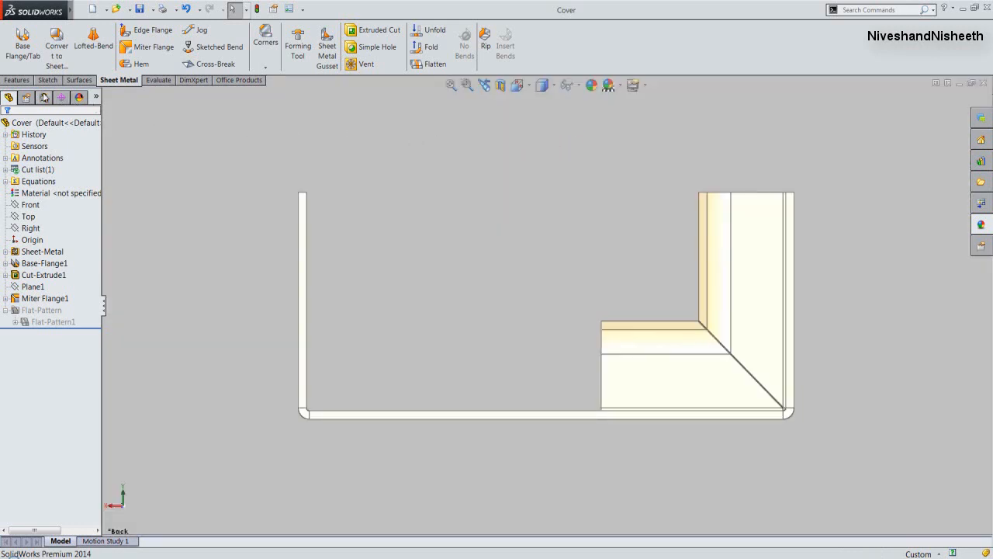
left_click(16, 81)
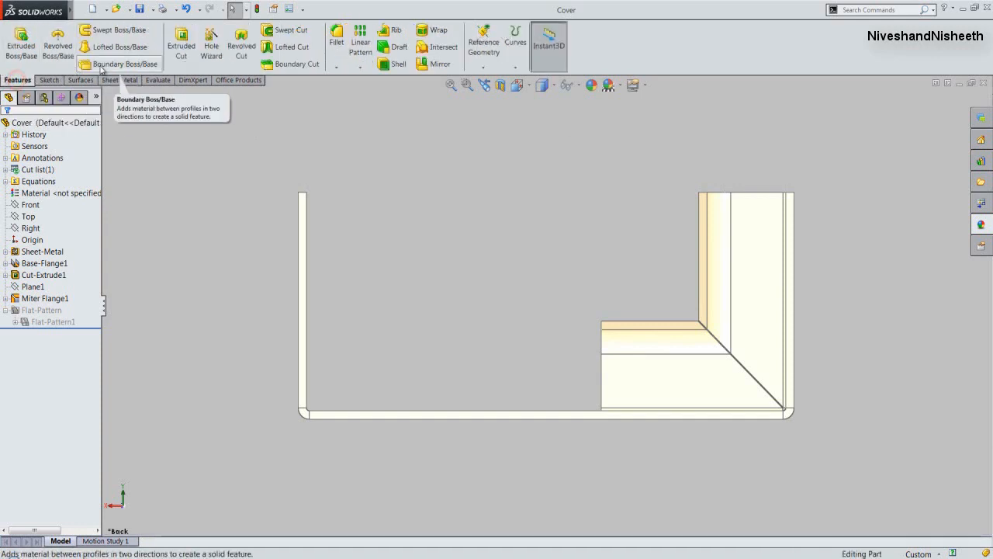
left_click(430, 68)
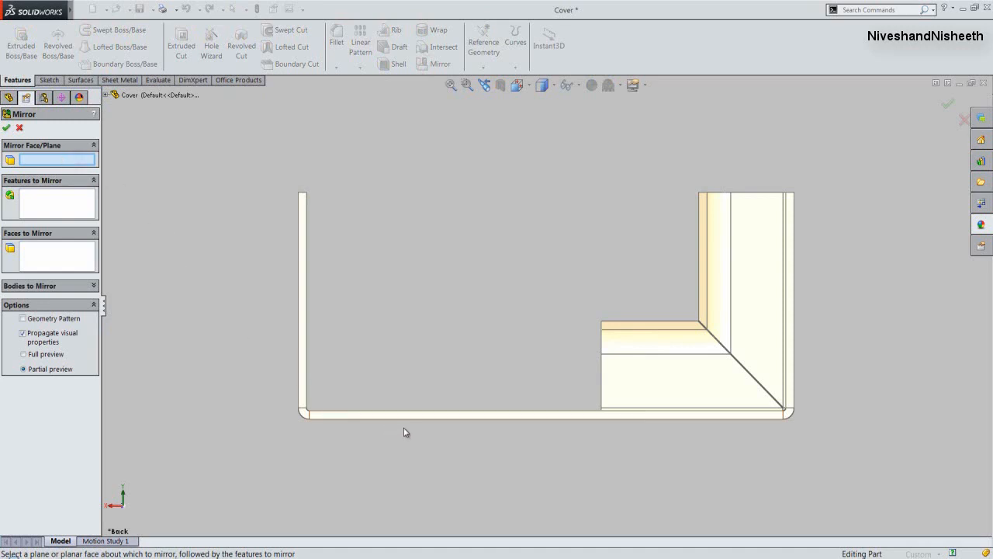
left_click(427, 415)
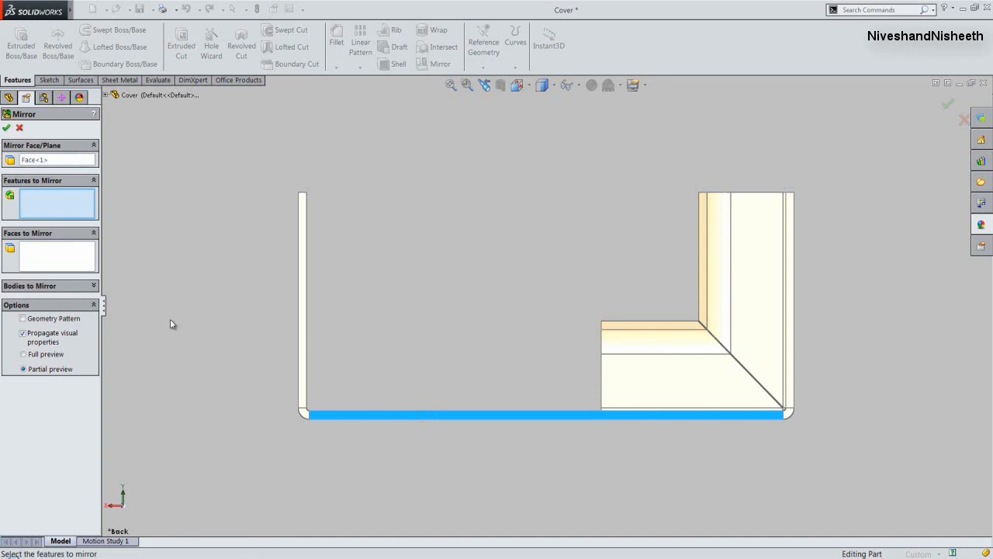
left_click(93, 287)
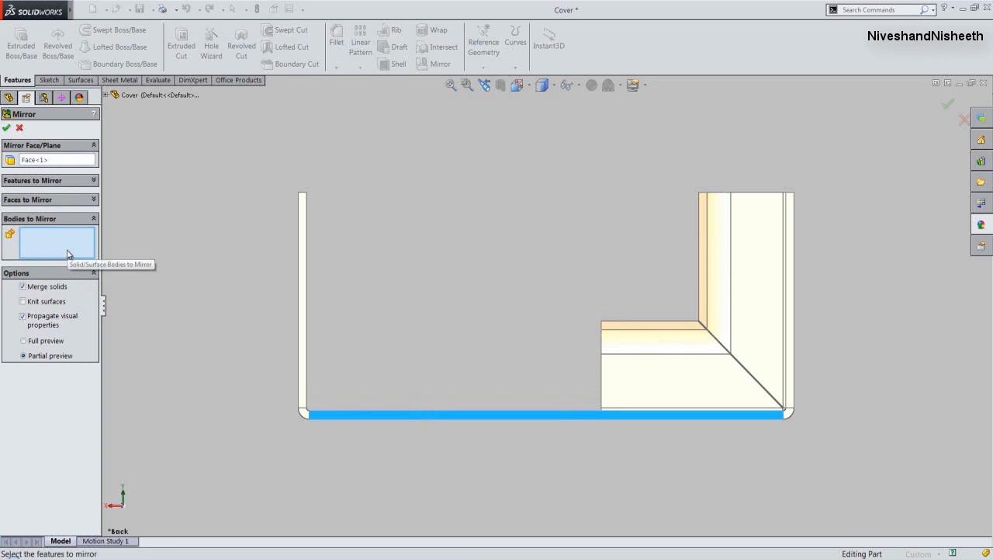
left_click(303, 273)
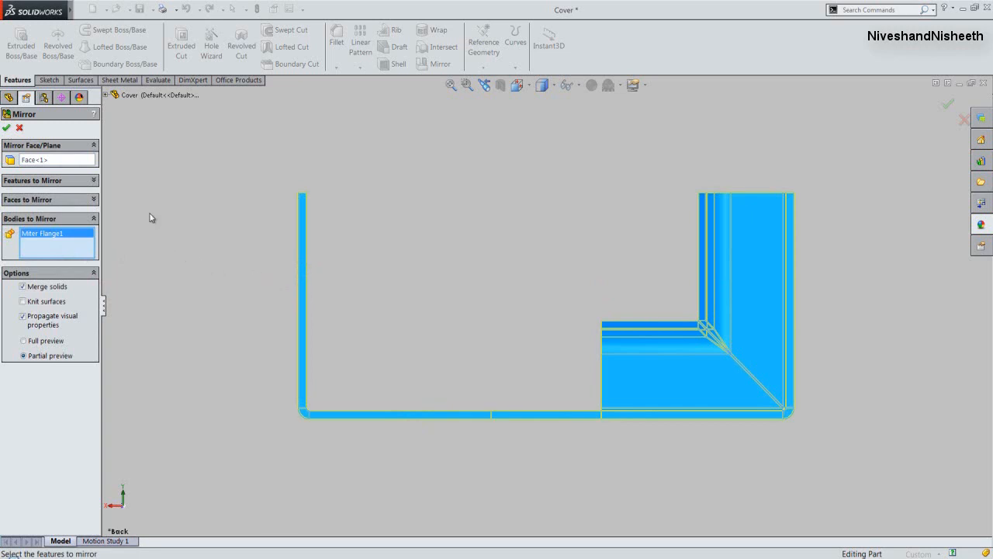
left_click(6, 129)
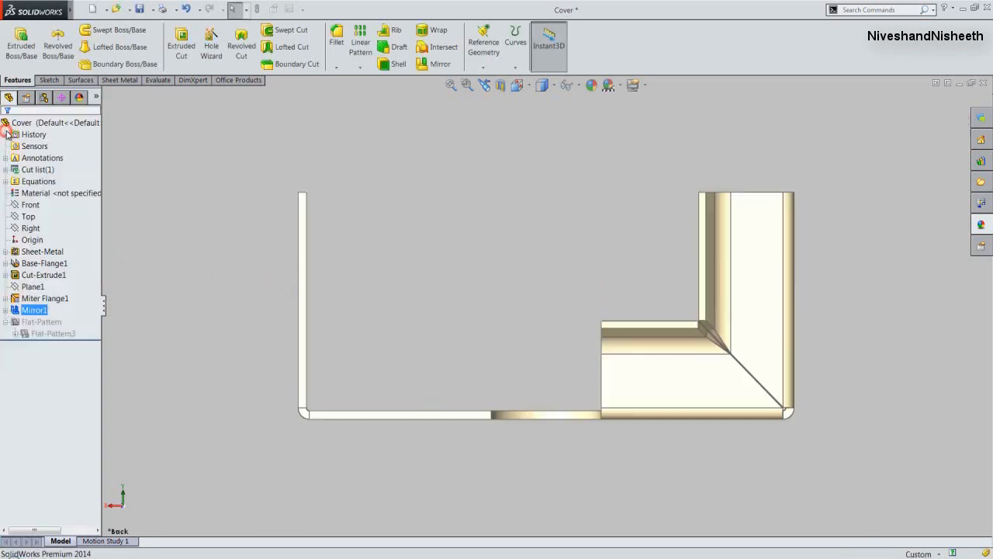
left_click(167, 183)
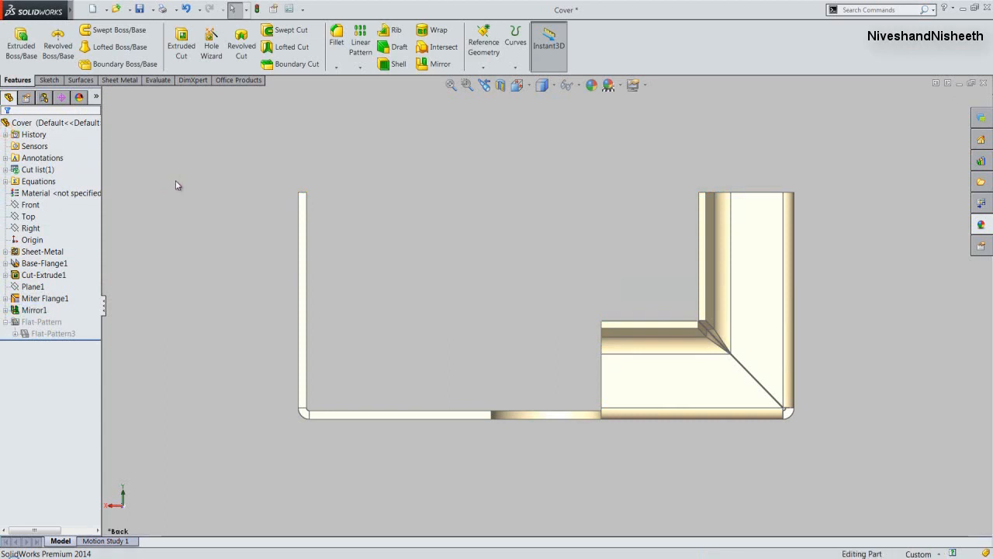
- Show the mirrored part in the Isometric view and save it
left_click(529, 90)
left_click(528, 90)
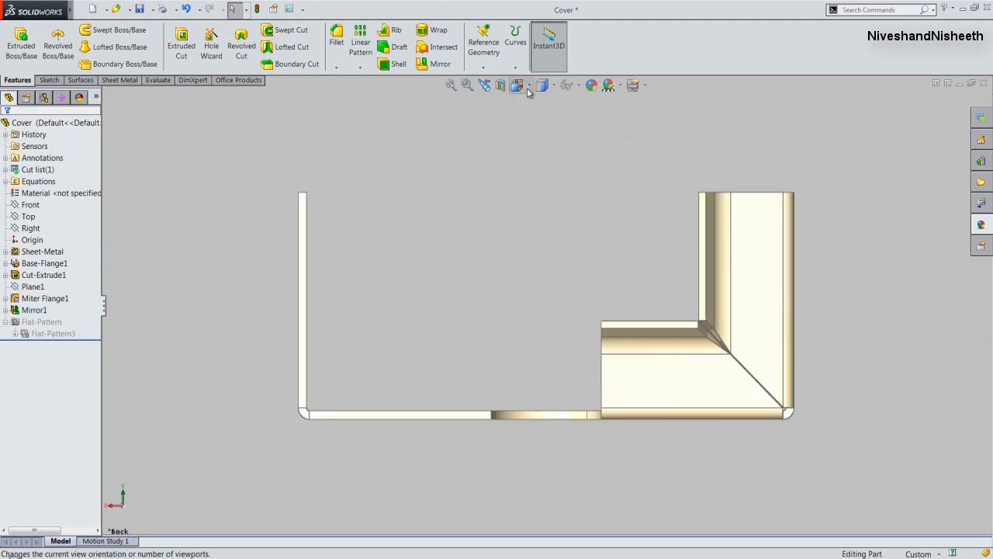
left_click(521, 90)
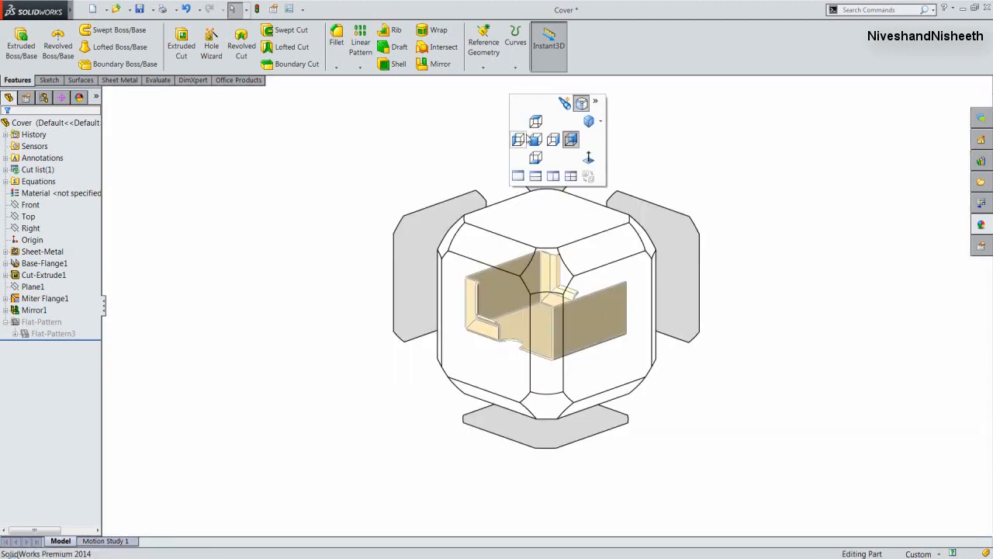
left_click(541, 274)
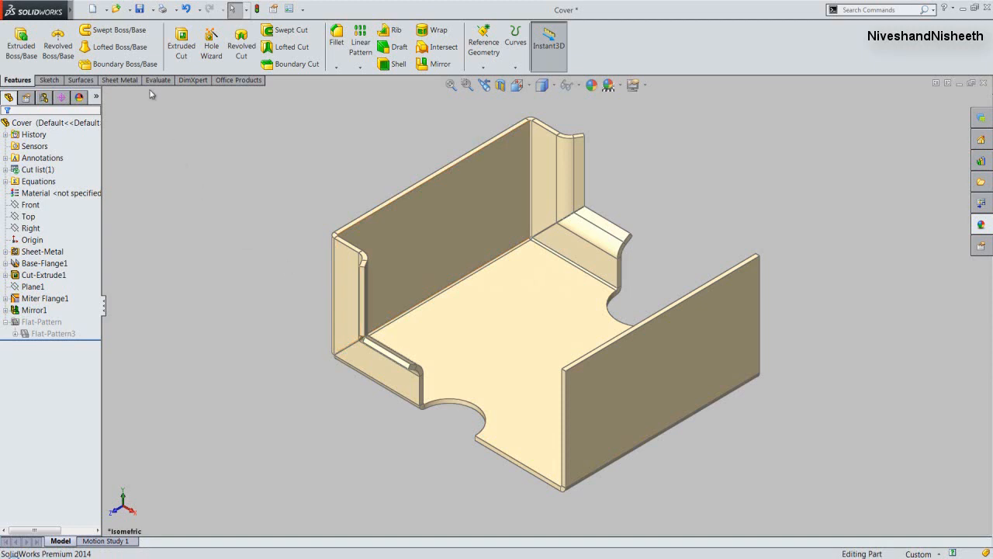
left_click(140, 9)
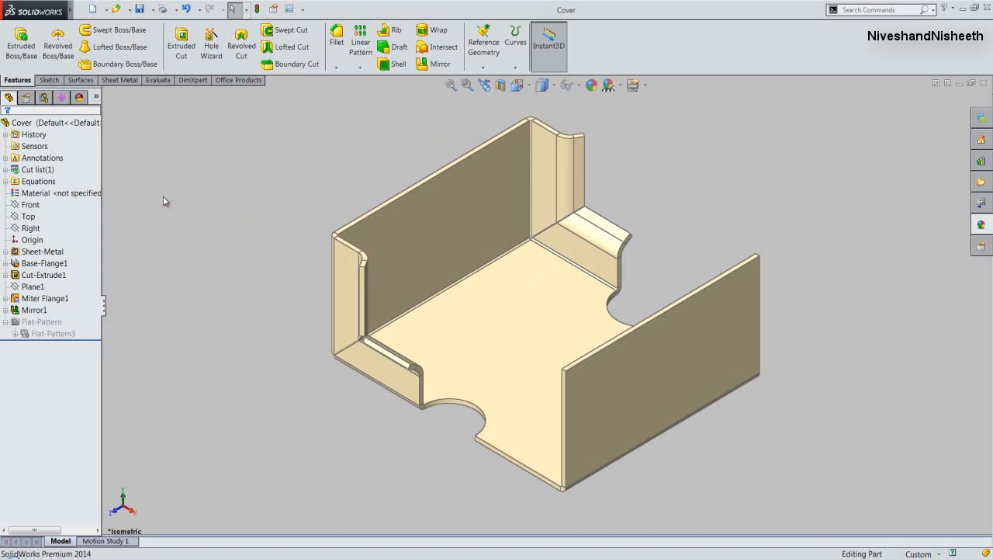
- Start an edge flange on the upper outer edge of the wall without miter flanges, pointing outward with a blind length of 30 mm
left_click(124, 81)
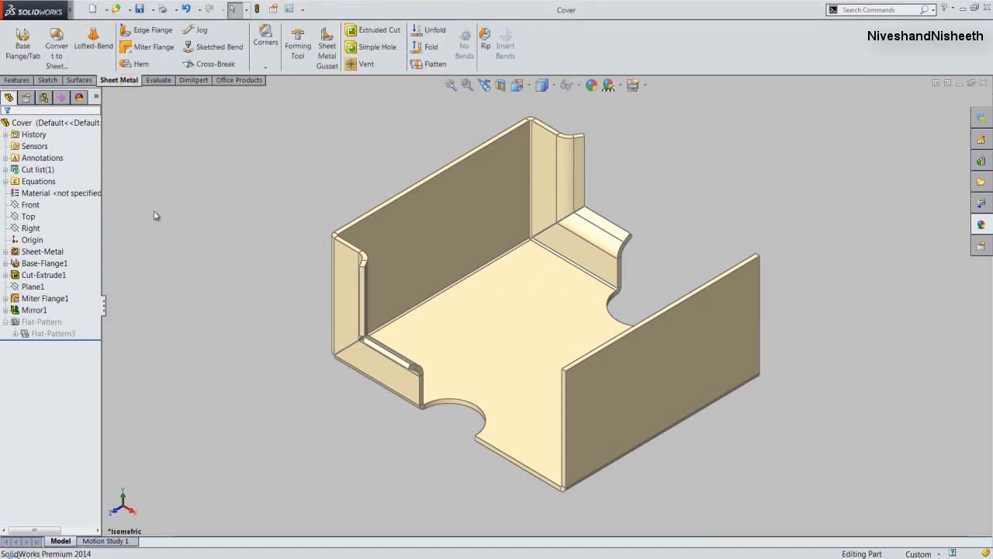
left_click(154, 35)
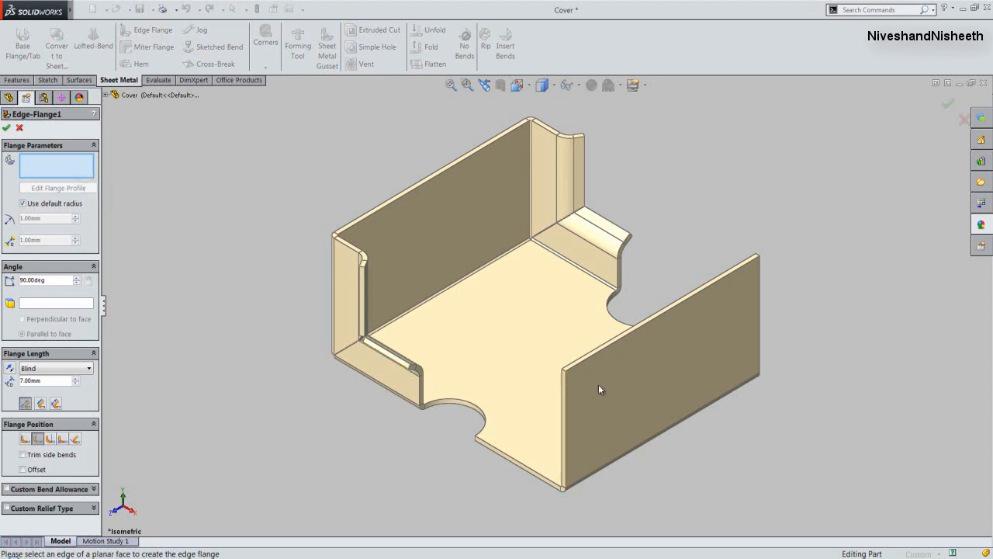
left_click(641, 327)
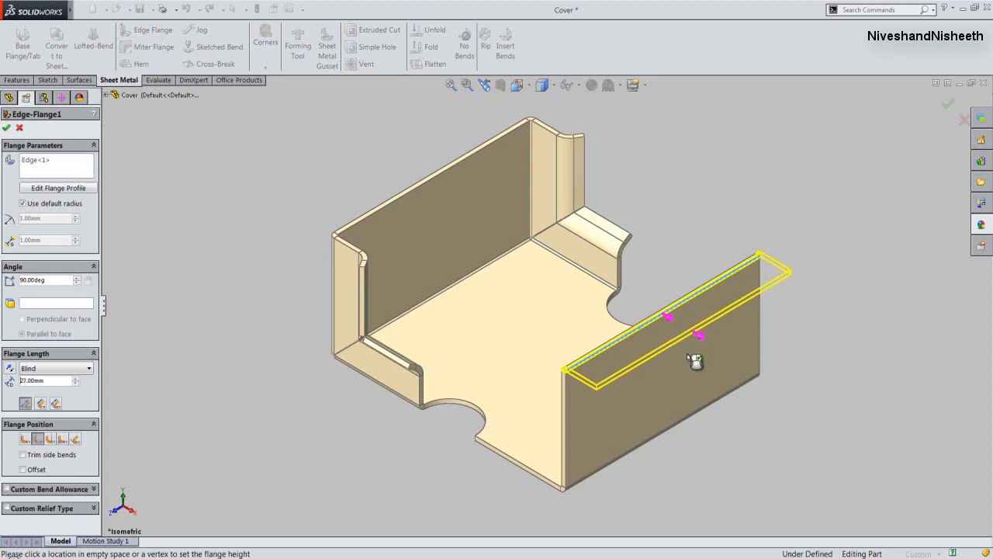
left_click(687, 354)
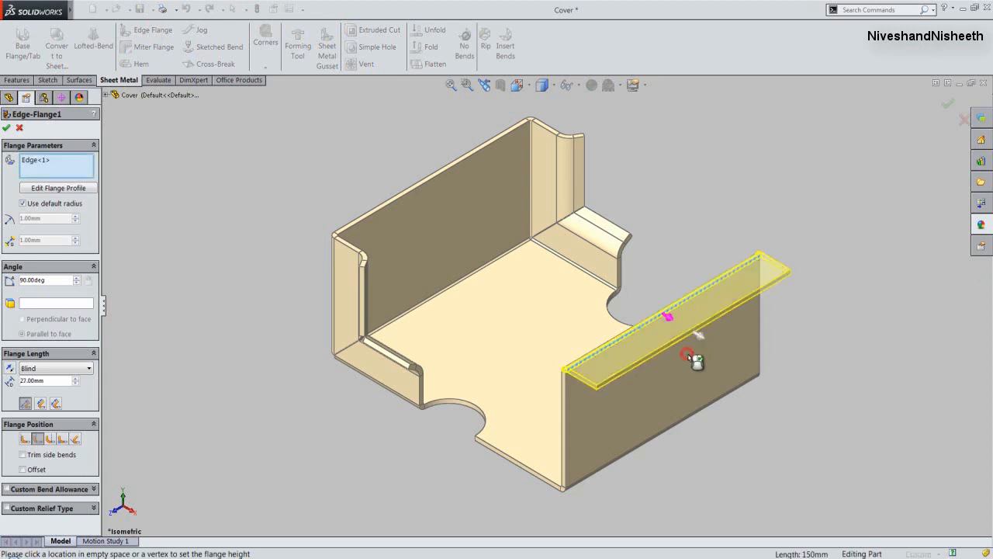
left_click(307, 393)
left_click(26, 381)
double_click(26, 380)
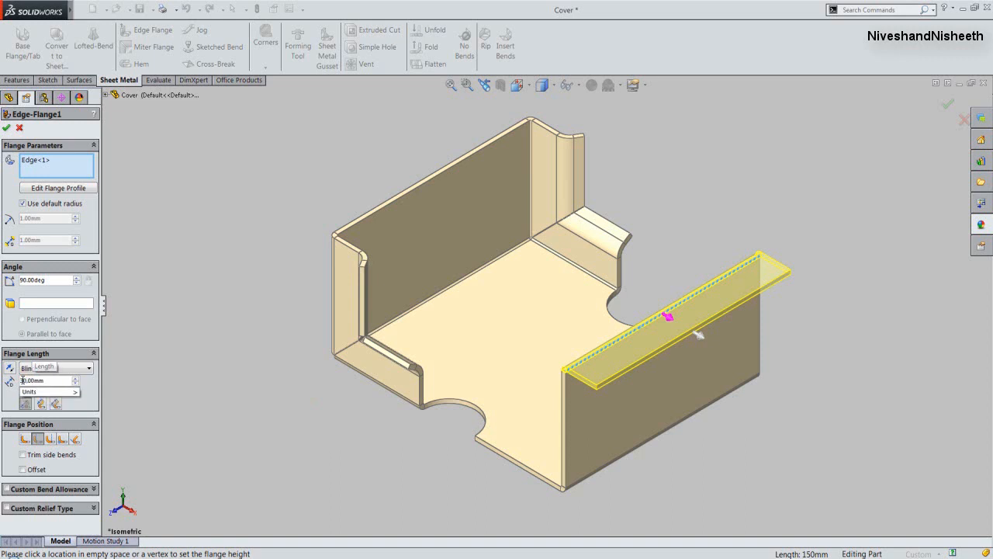
left_click(127, 378)
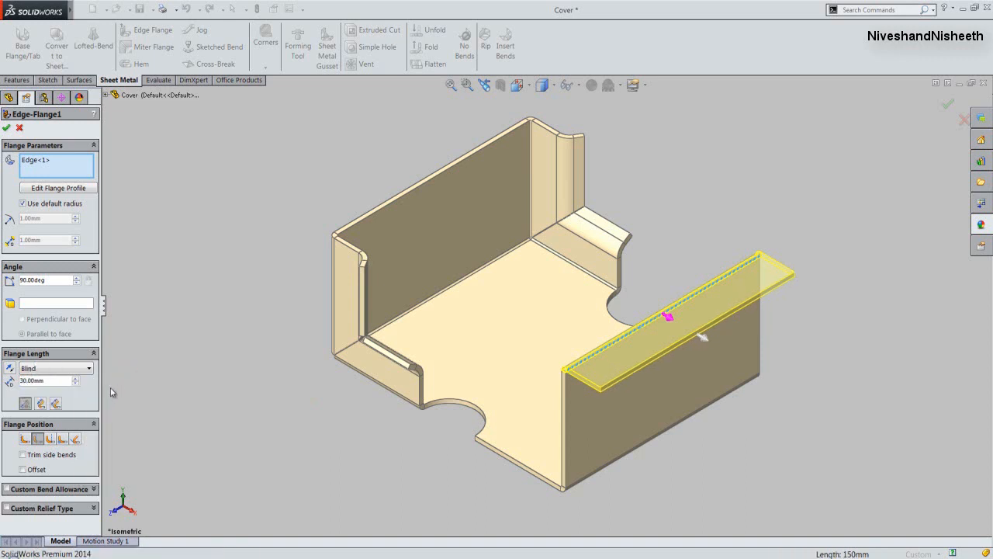
- Set the edge flange position to Material Outside with a blind offset of 15 mm
left_click(38, 444)
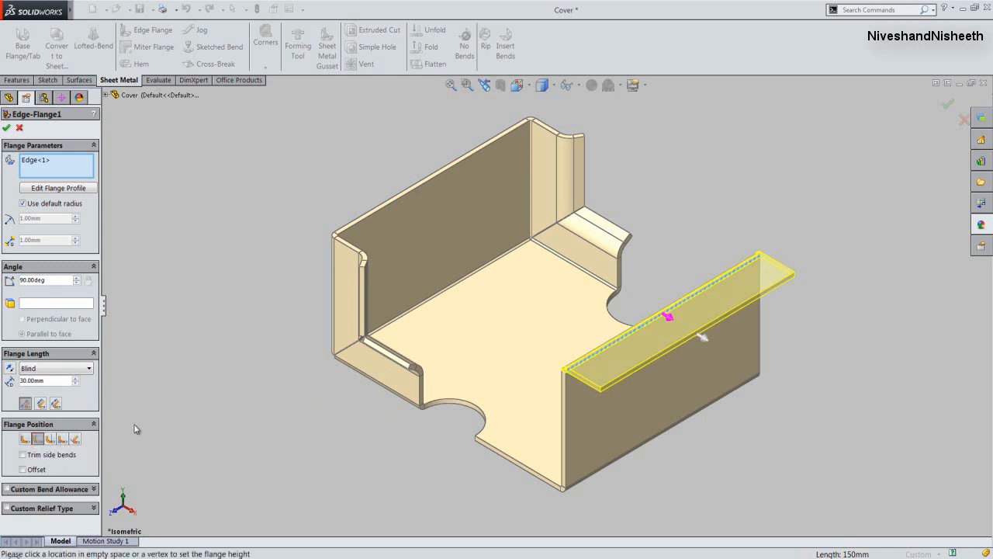
left_click(24, 470)
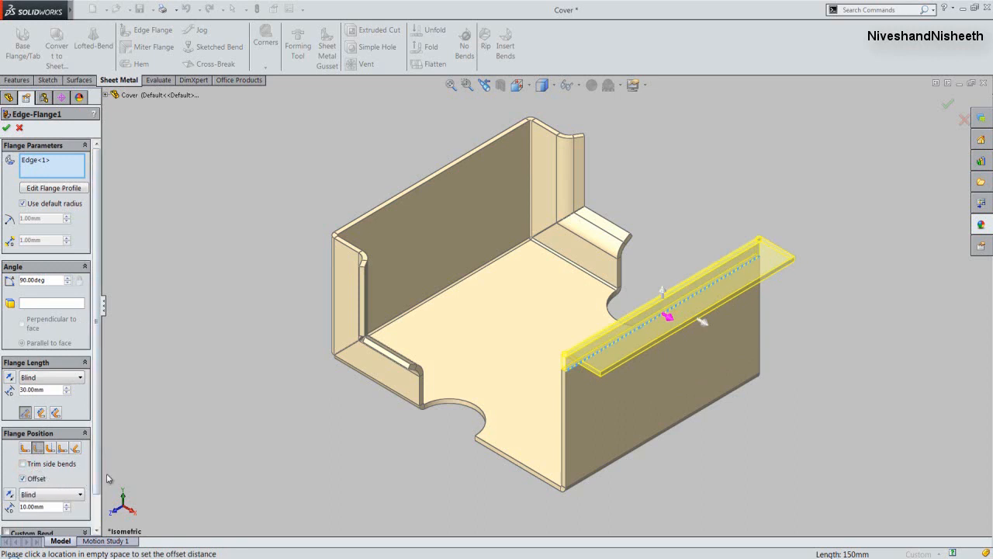
left_click_drag(93, 473, 97, 503)
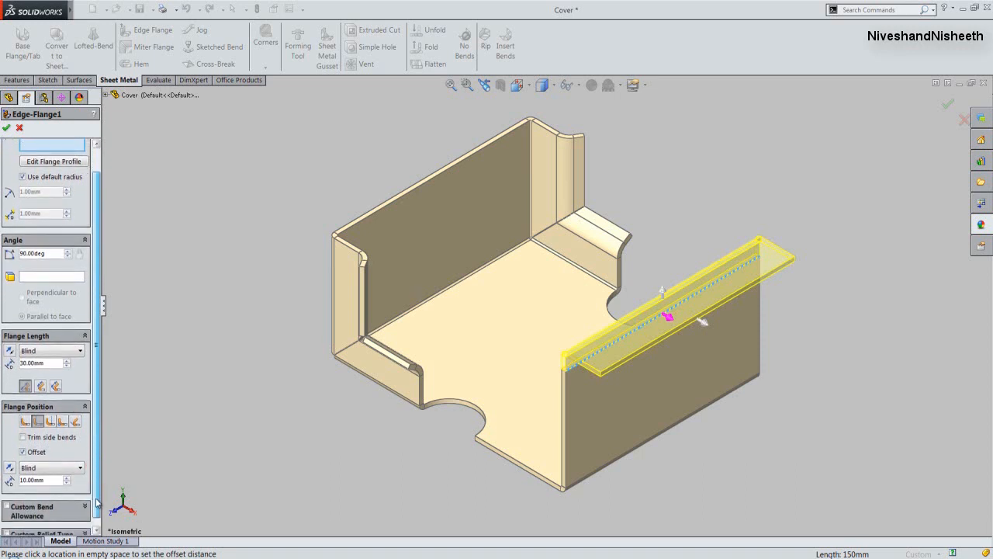
left_click(24, 480)
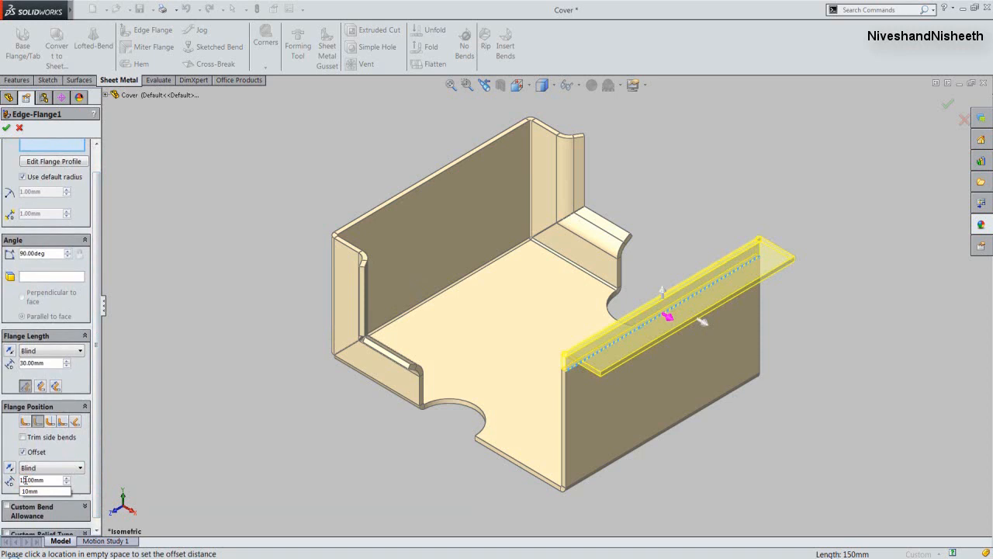
type("5")
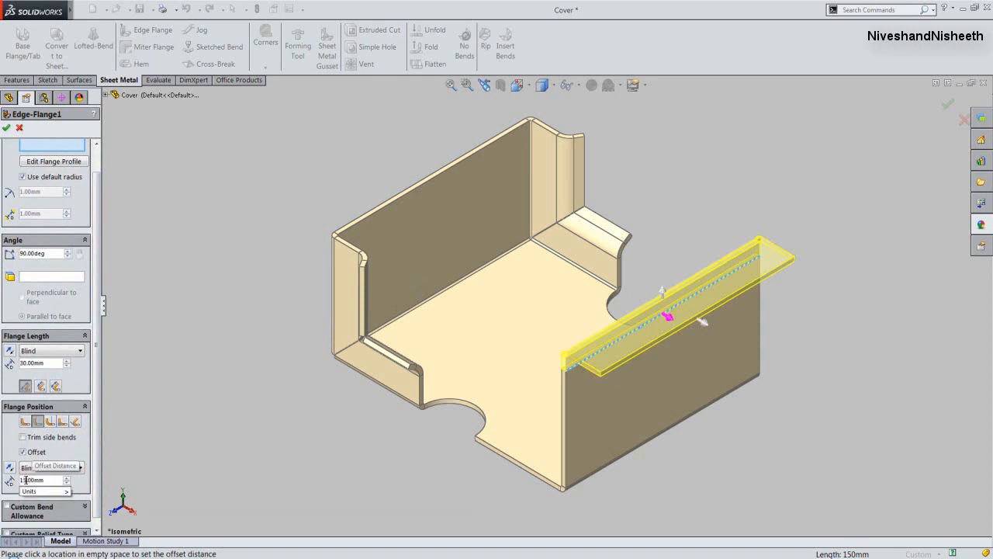
key("Return")
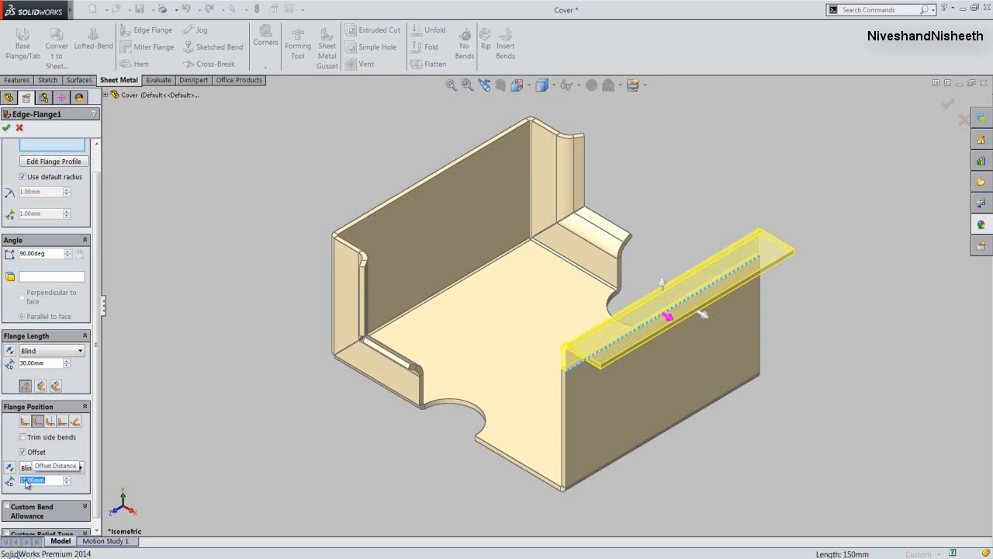
left_click(97, 464)
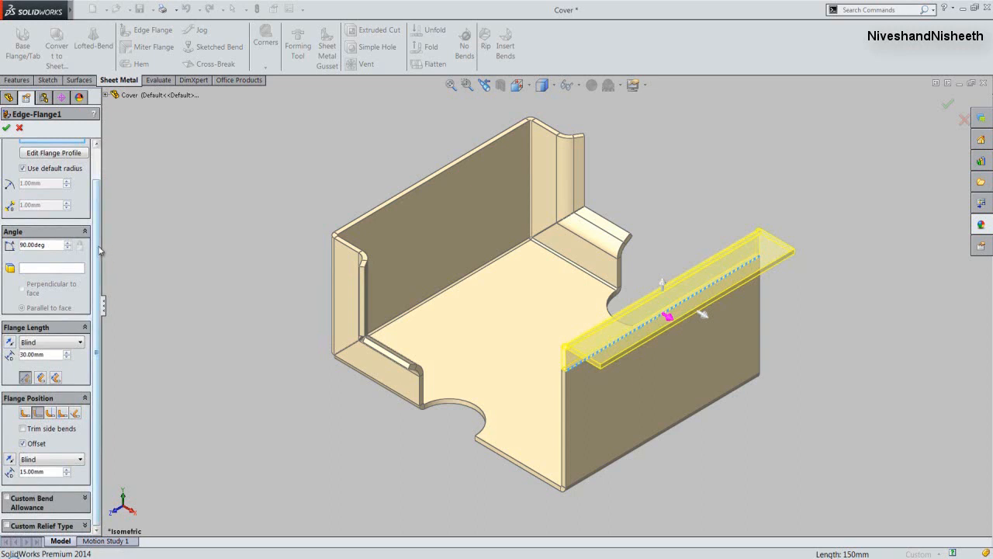
- Open the edge flange's profile sketch for editing and pull both end lines inward from the wall's ends
scroll(99, 250, "up", 2)
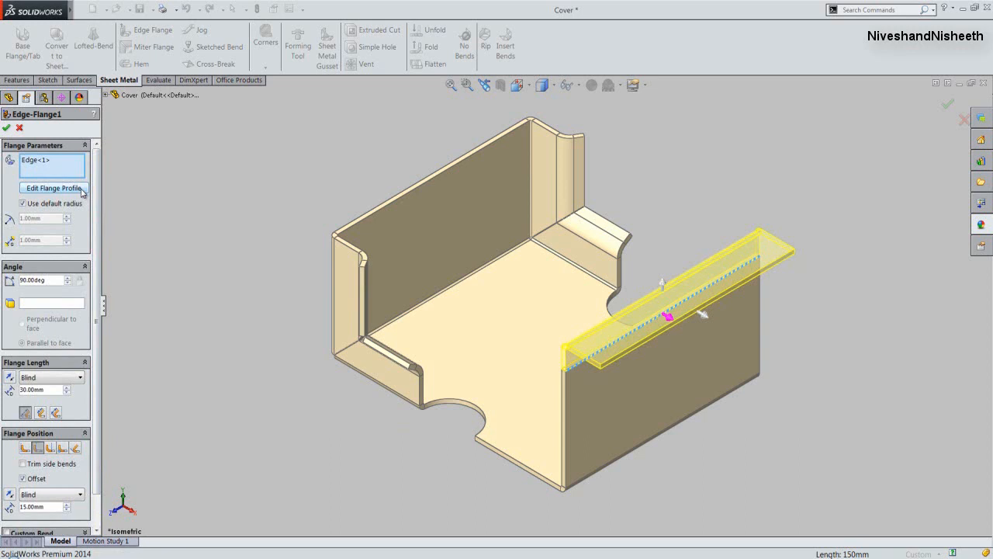
left_click(81, 192)
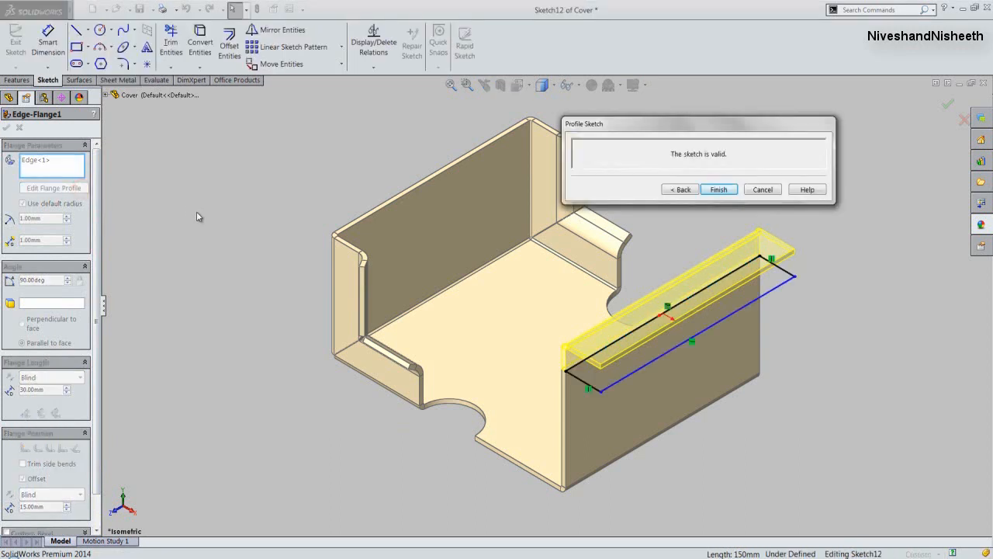
left_click_drag(580, 384, 629, 347)
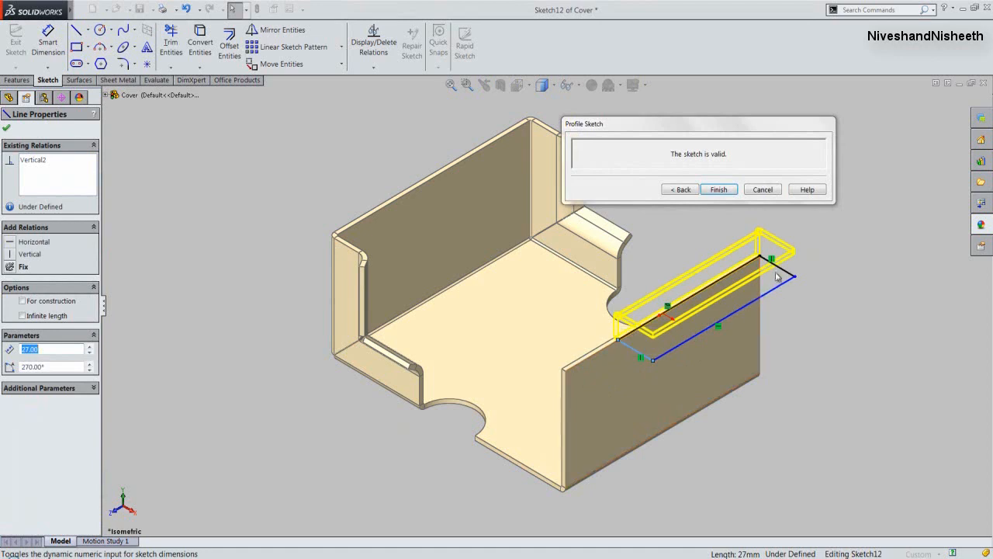
left_click_drag(781, 272, 742, 309)
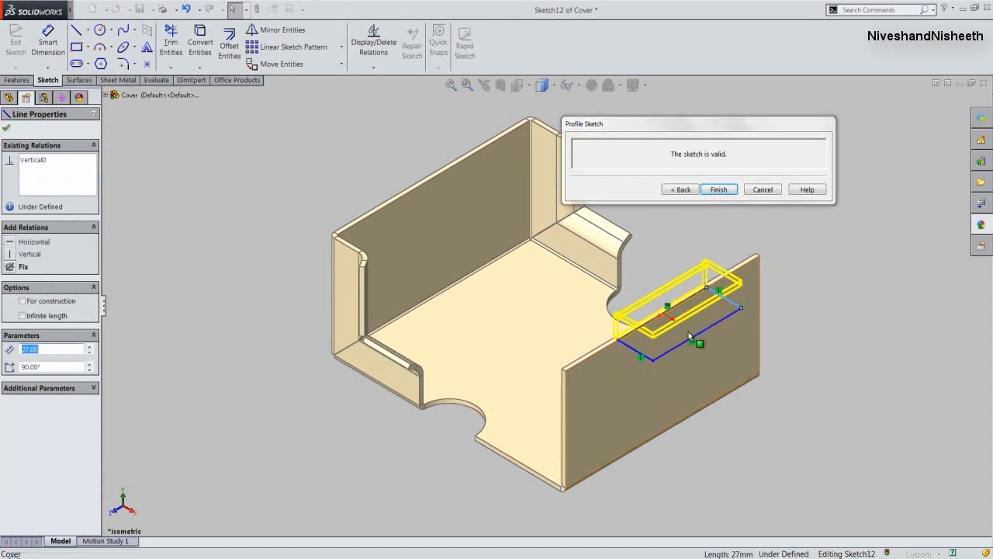
- Dimension the profile's front end line 36 mm from the wall's nearest upper corner
left_click(634, 351)
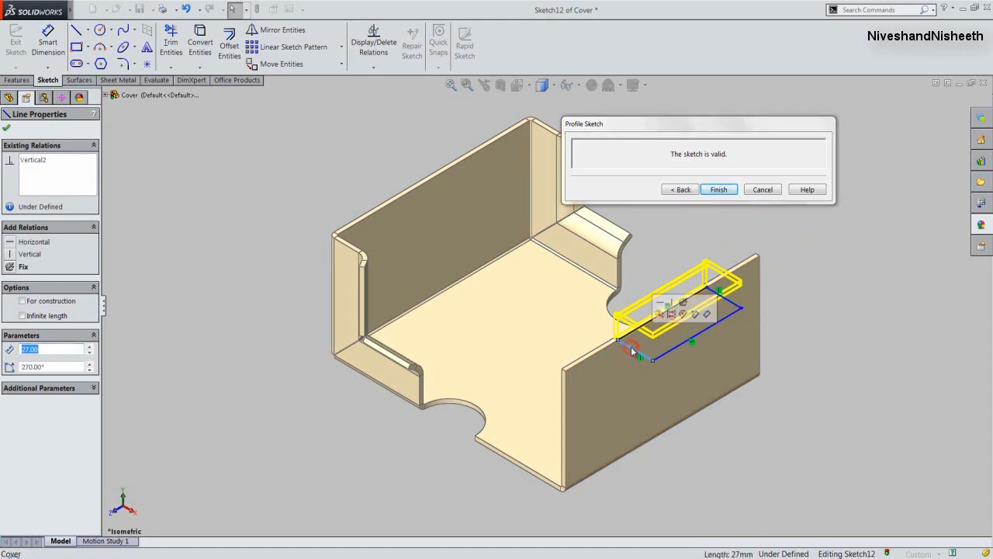
left_click(710, 314)
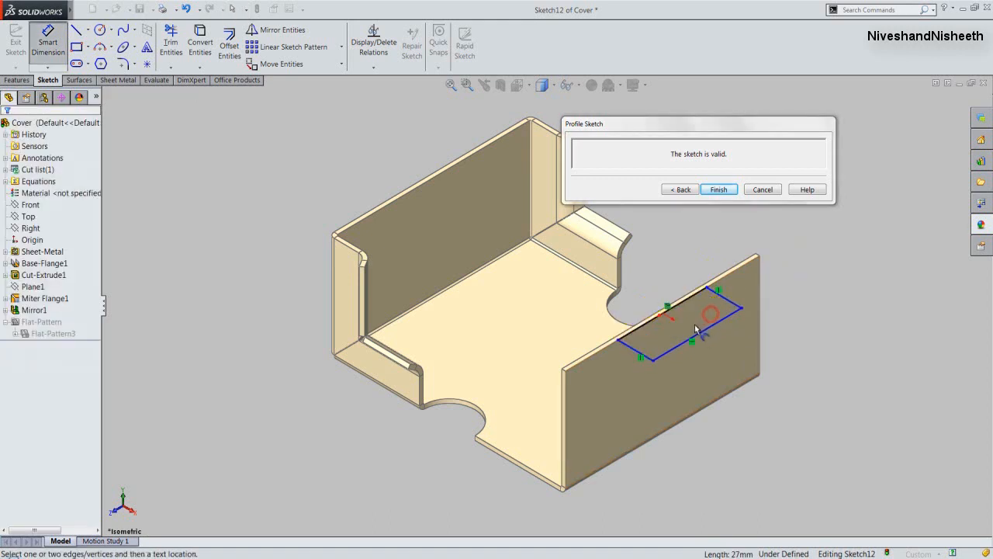
left_click(631, 356)
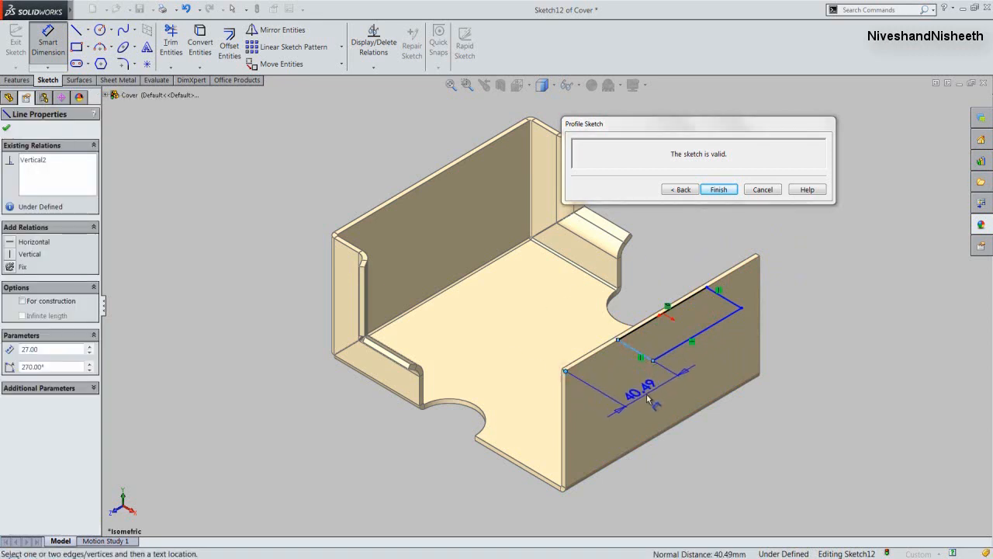
left_click(647, 394)
type("36")
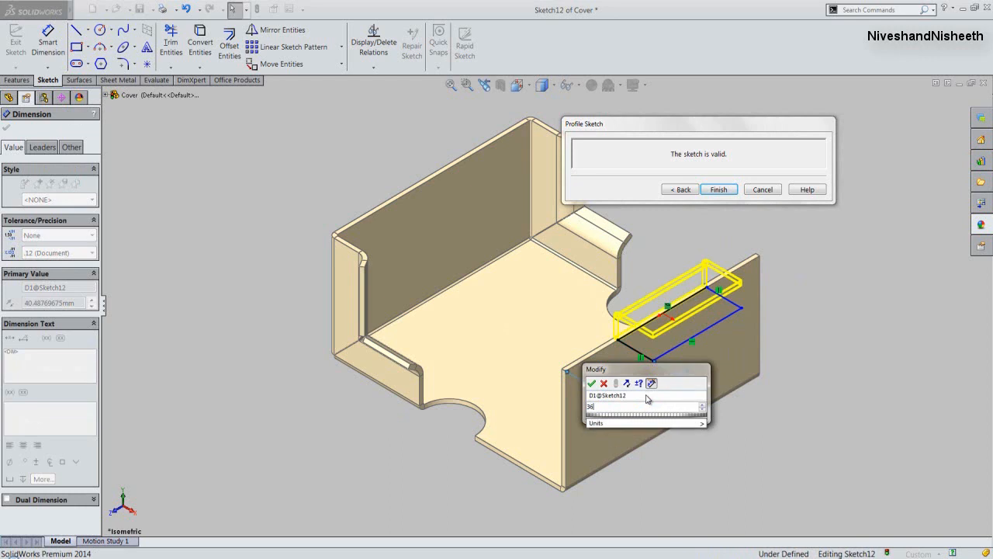
left_click(592, 383)
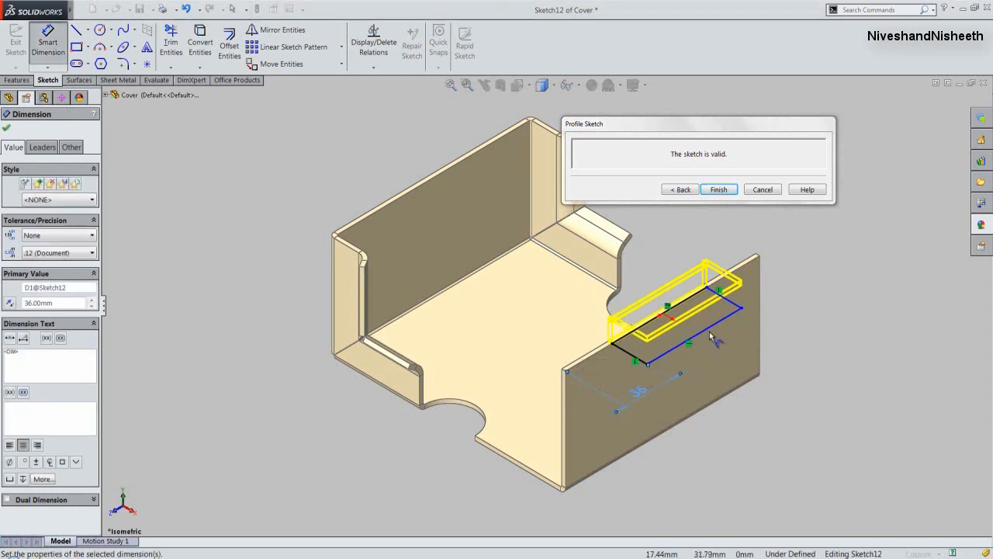
- Dimension the profile's rear end line 36 mm from the wall's rear corner and finish the edge flange
left_click(760, 257)
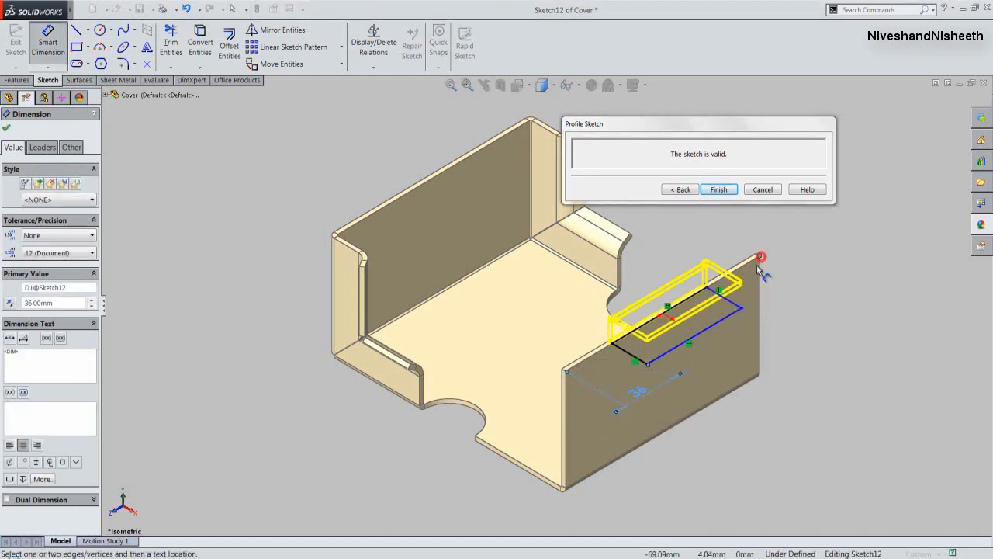
left_click(728, 303)
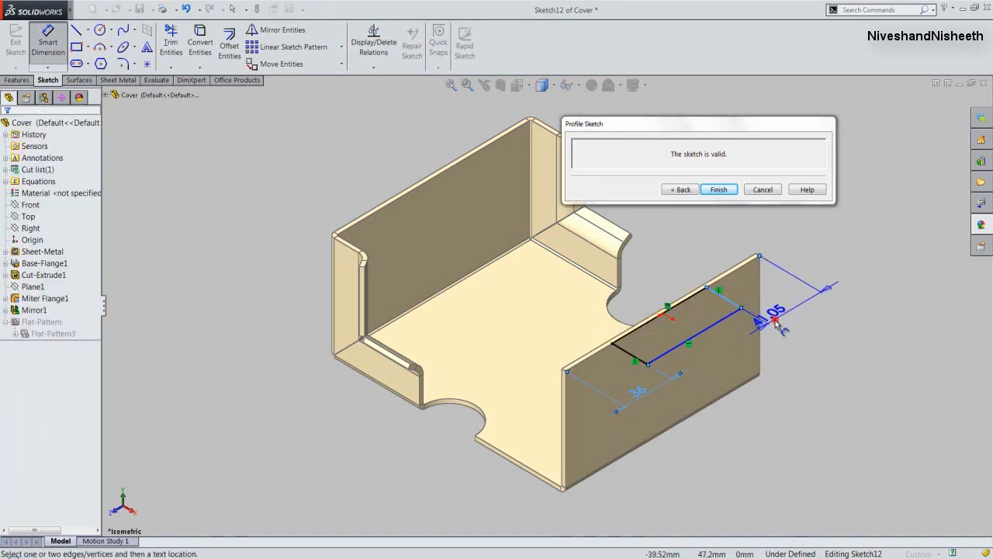
left_click(776, 322)
left_click(645, 394)
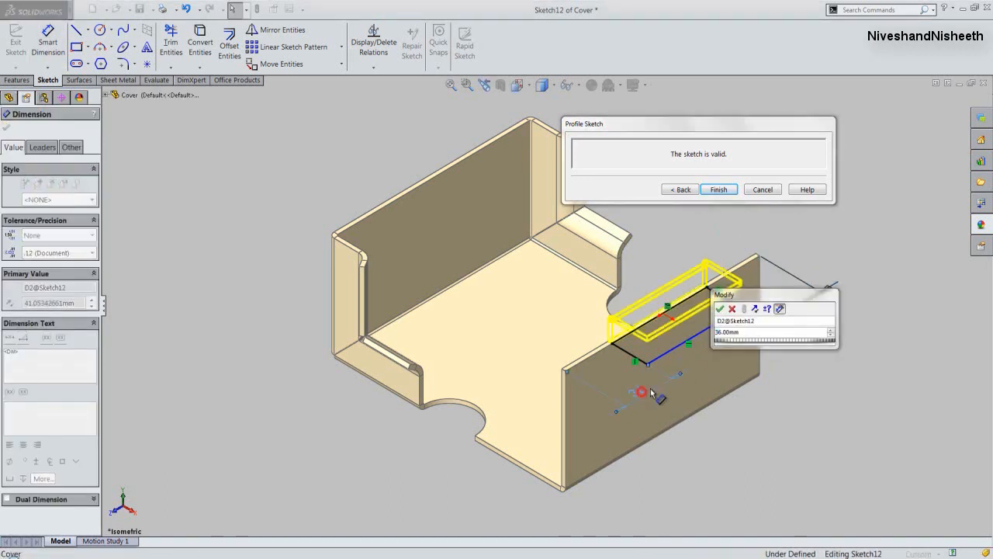
left_click(720, 309)
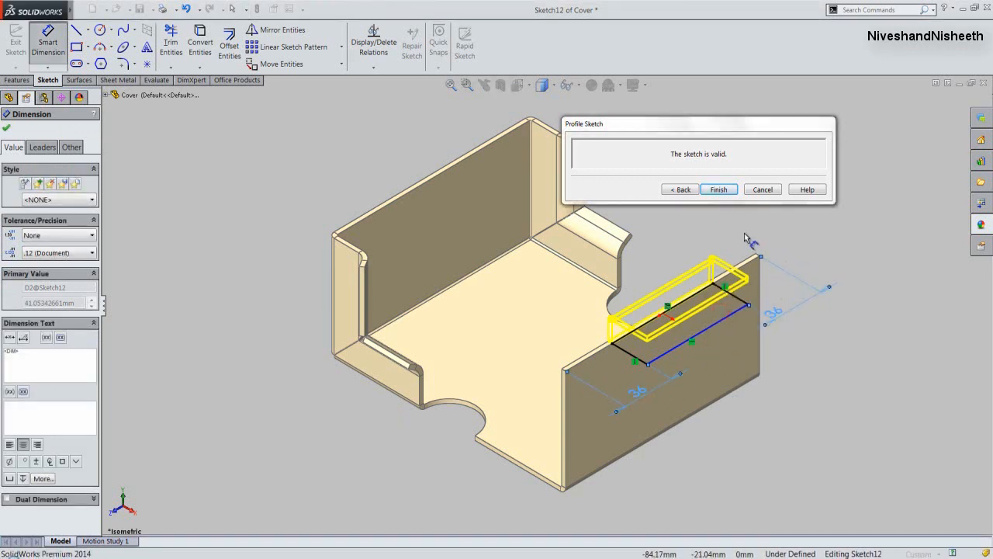
left_click(719, 191)
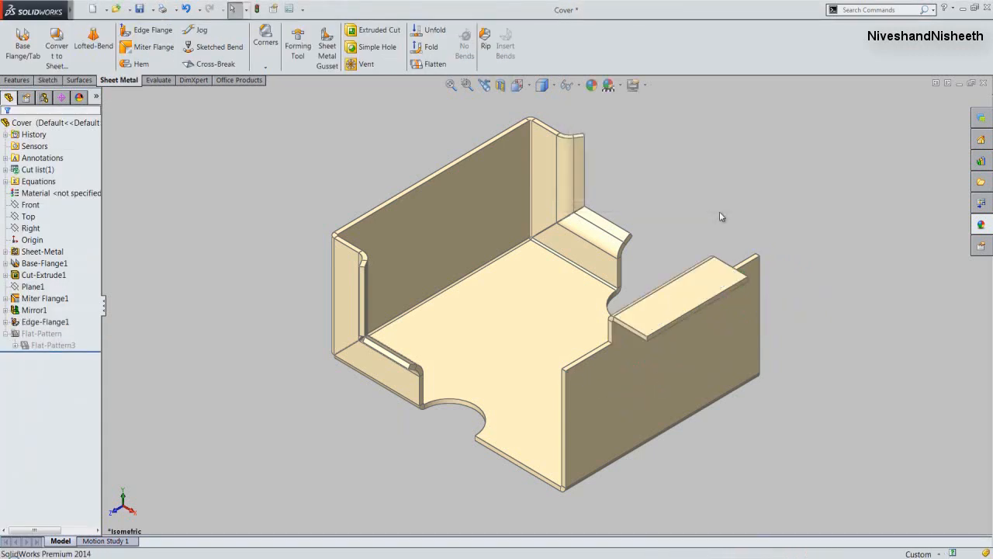
left_click(720, 213)
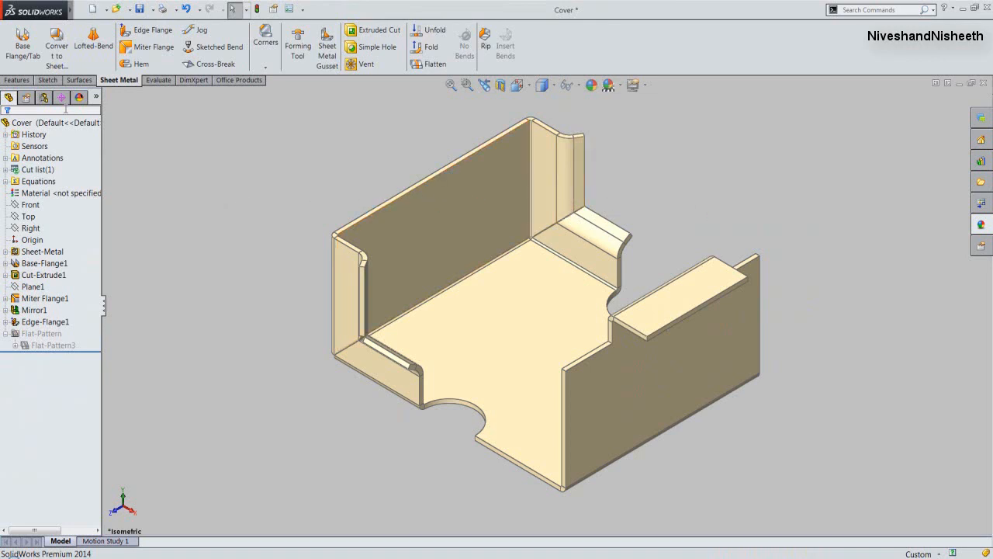
- Mirror the edge flange feature about the Right plane onto the opposite wall and save the part
left_click(19, 81)
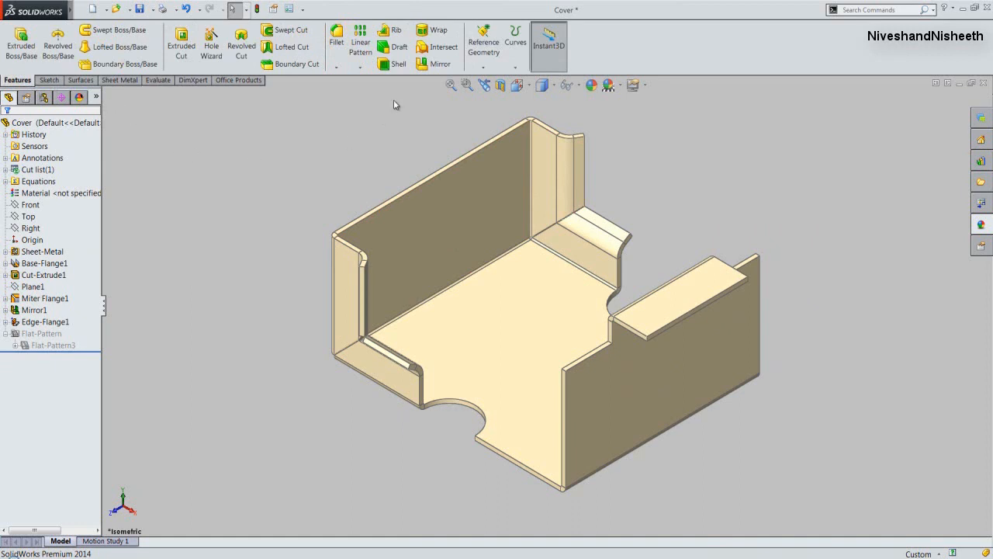
left_click(422, 67)
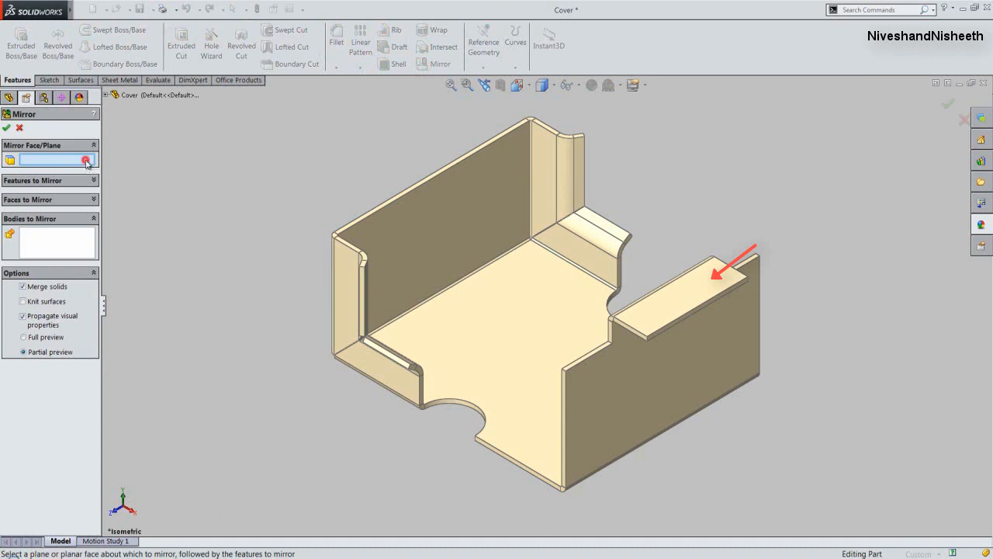
left_click(106, 95)
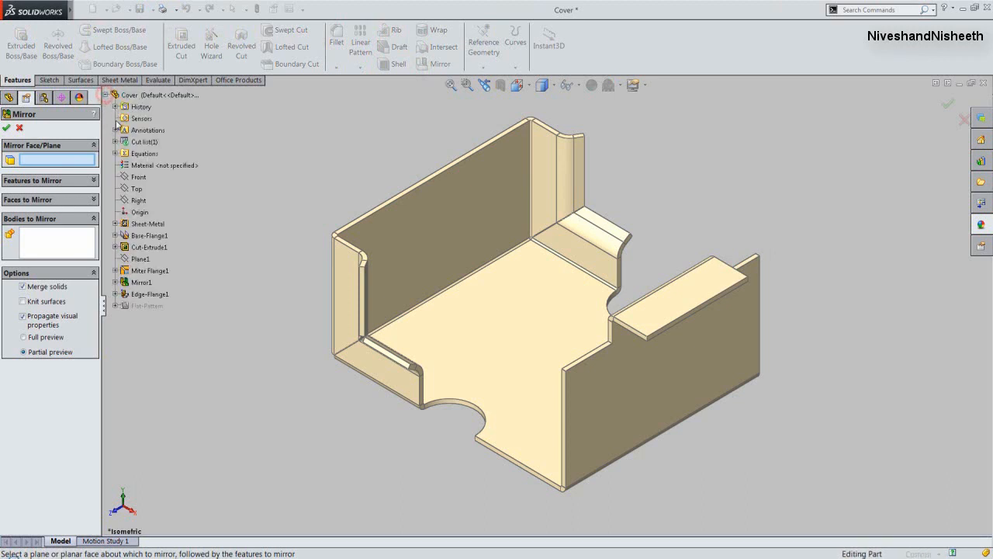
left_click(137, 203)
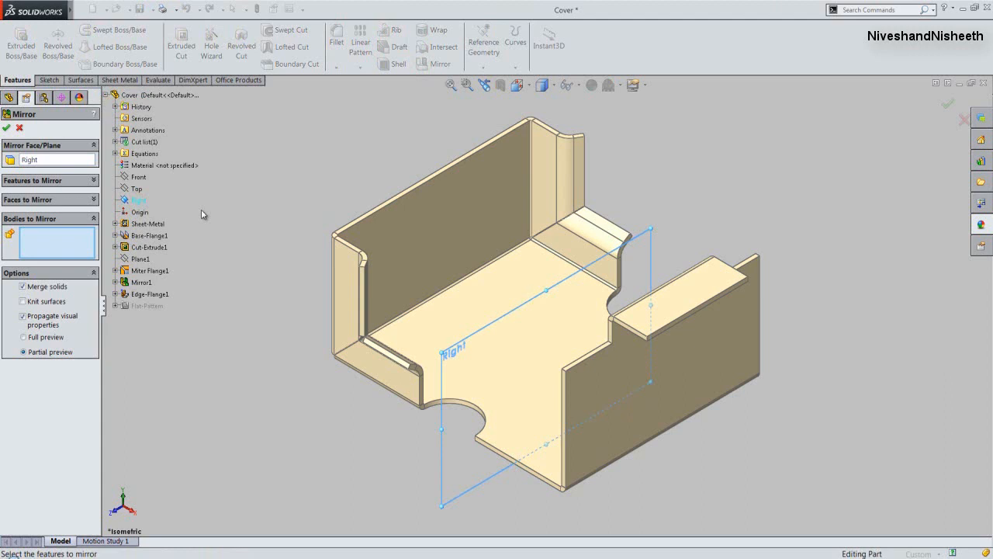
left_click(93, 180)
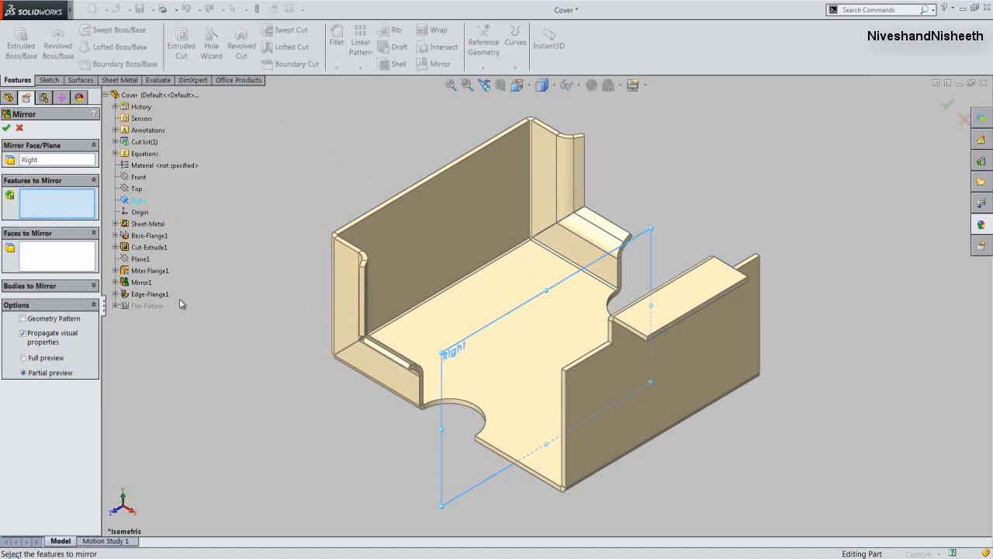
left_click(159, 294)
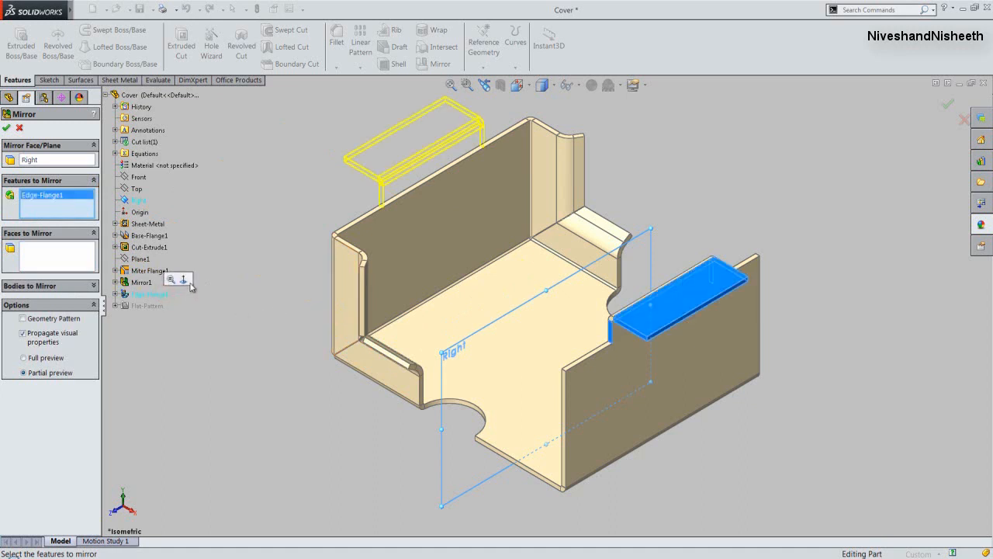
left_click(6, 129)
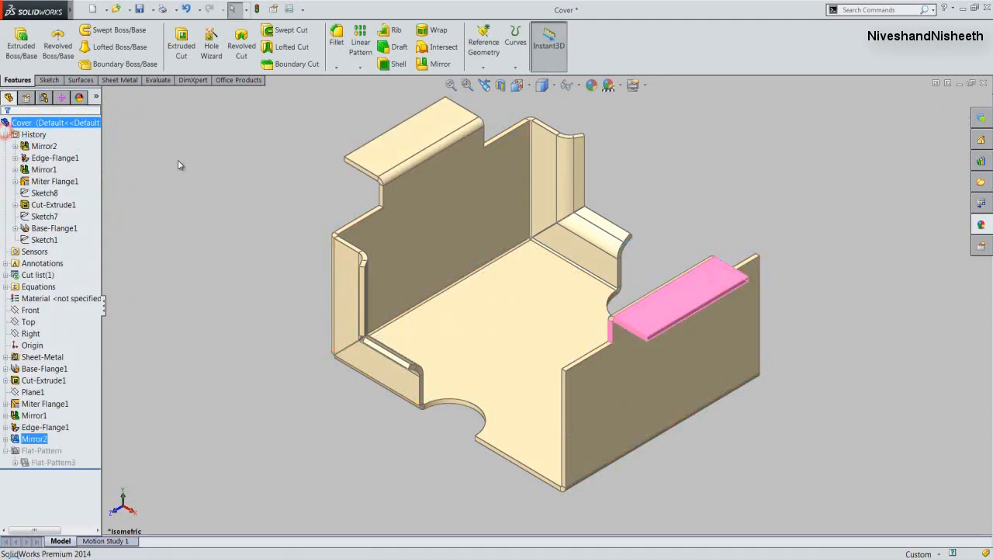
left_click(218, 179)
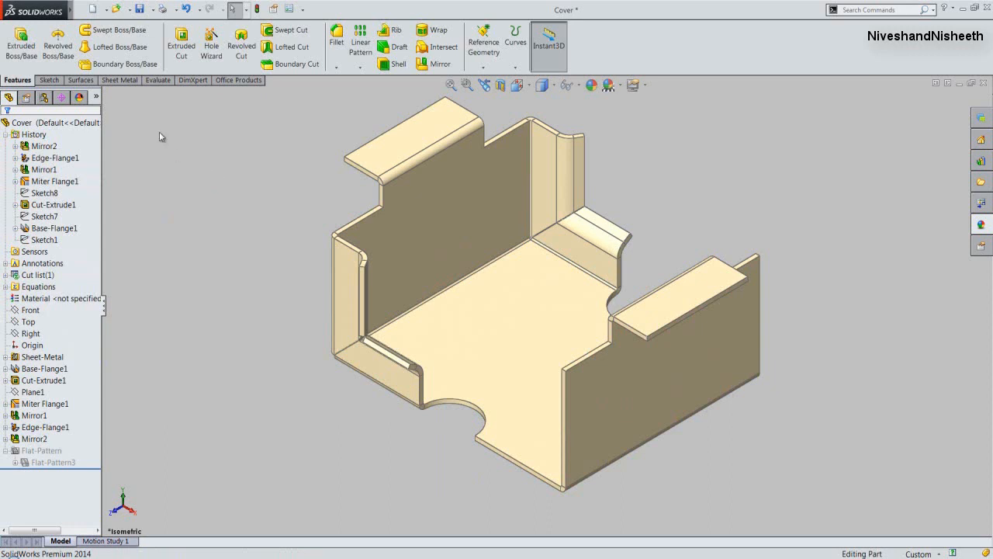
left_click(137, 9)
- Start a Base Flange/Tab sketch on the mirrored flange's top face and draw a rectangle about 15 by 38 mm outward from its outer edge
left_click(113, 80)
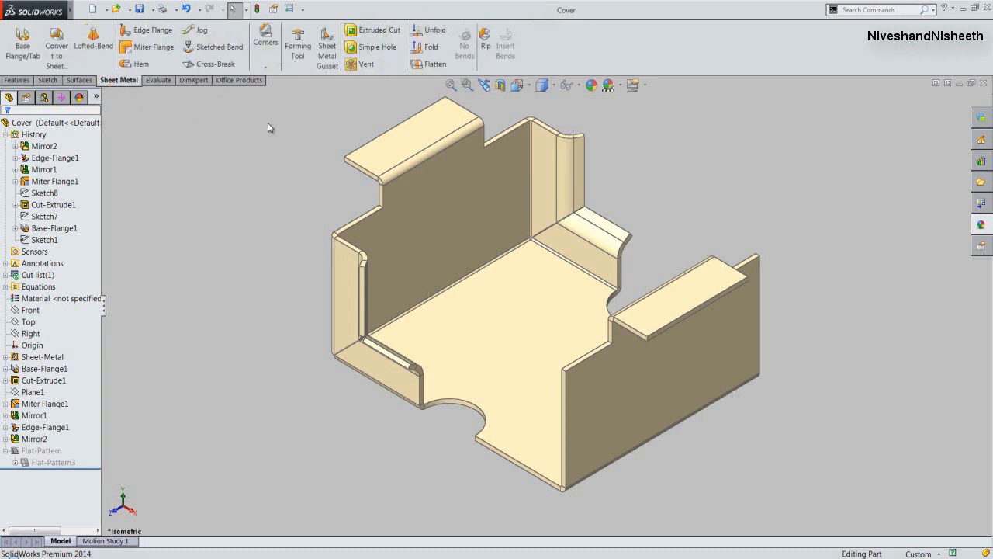
left_click(396, 141)
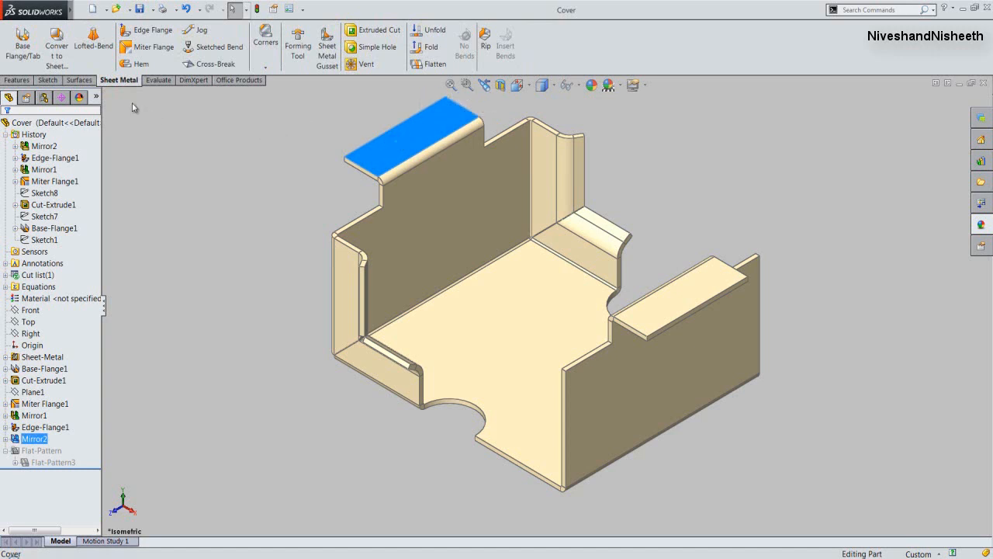
left_click(24, 48)
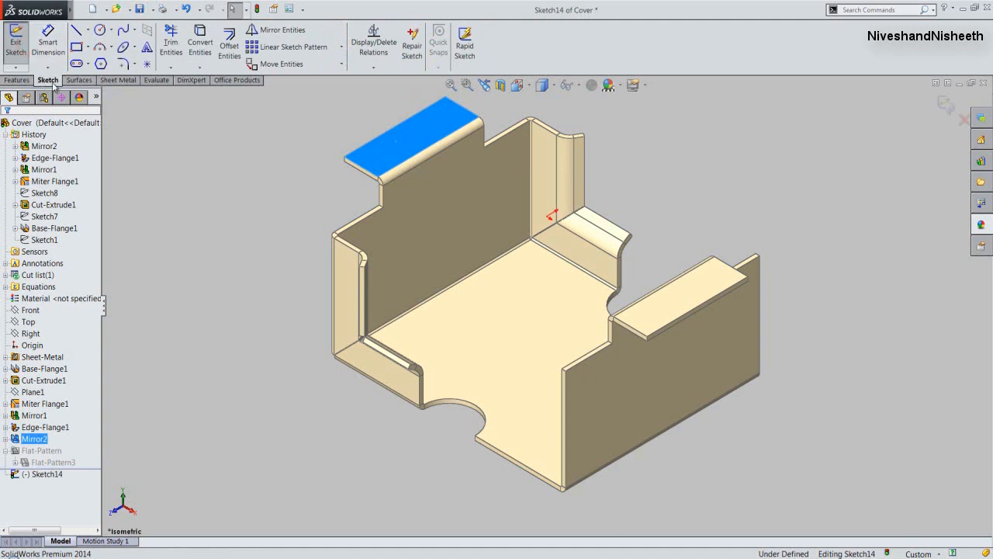
left_click(164, 130)
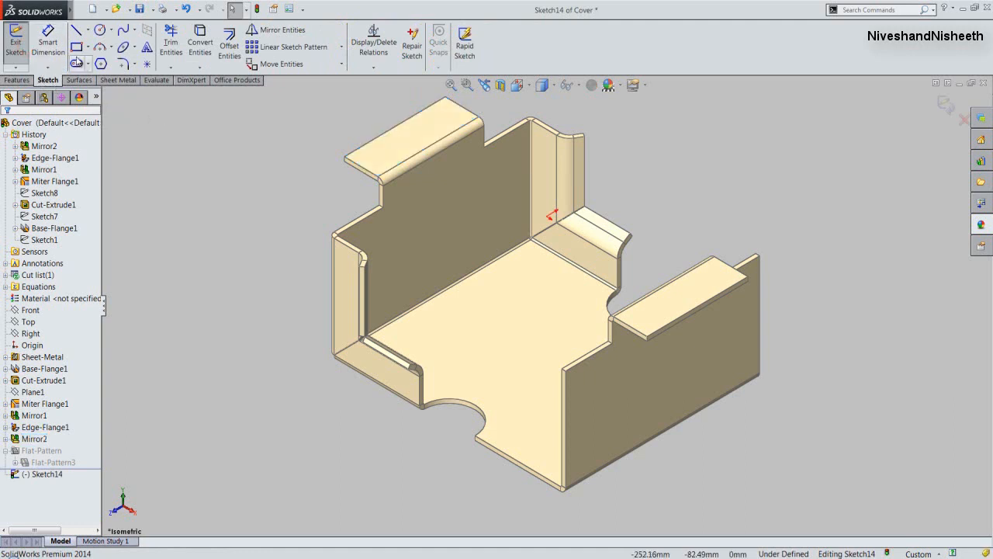
left_click(76, 50)
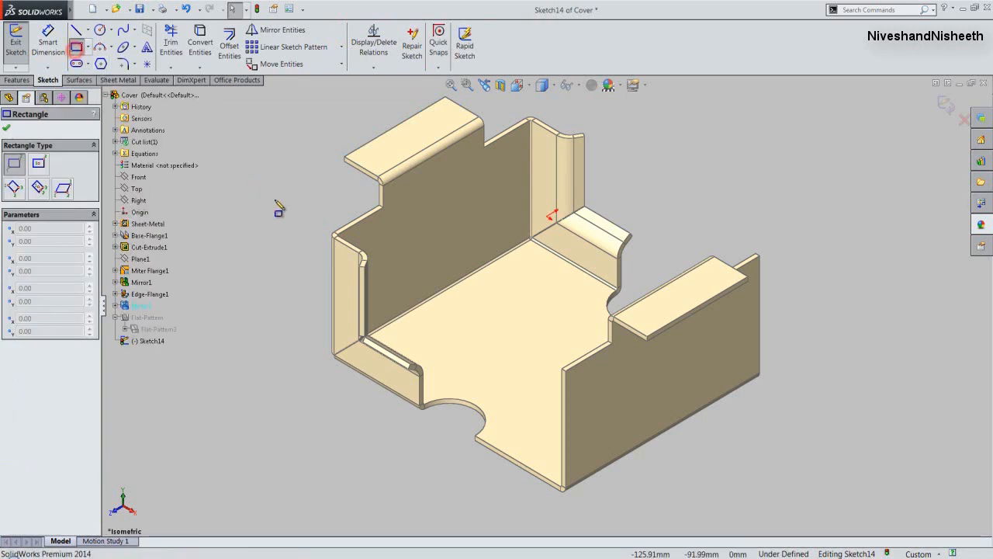
scroll(398, 140, "down", 5)
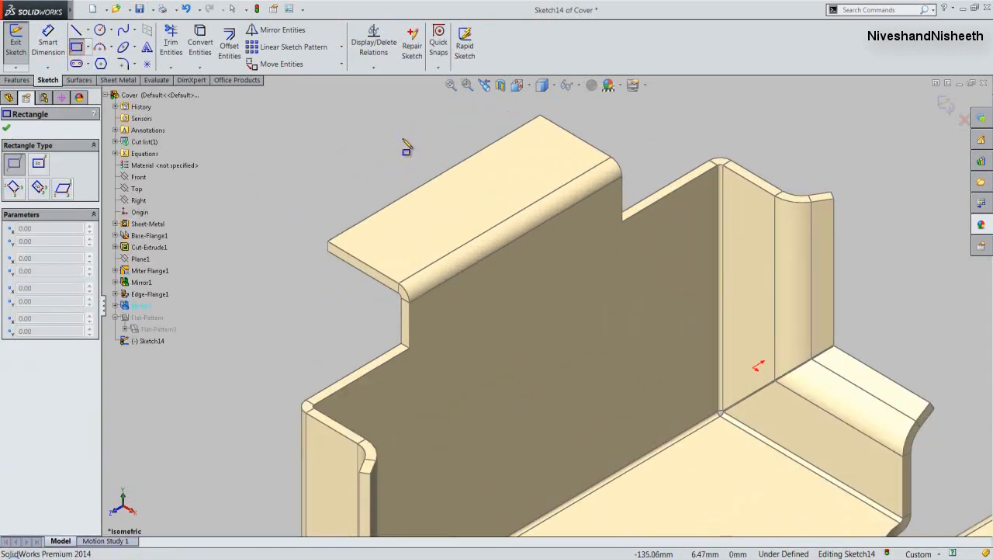
left_click(384, 233)
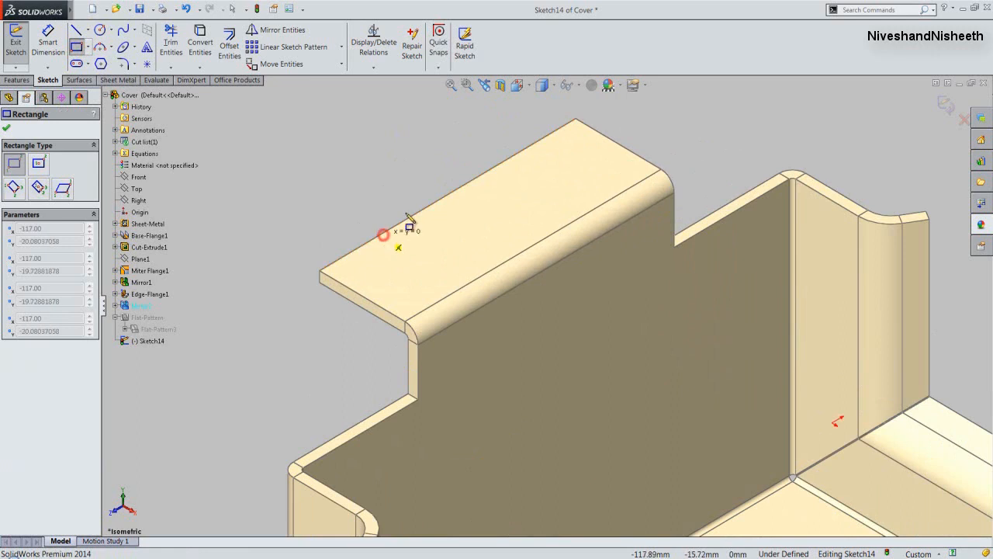
left_click(455, 132)
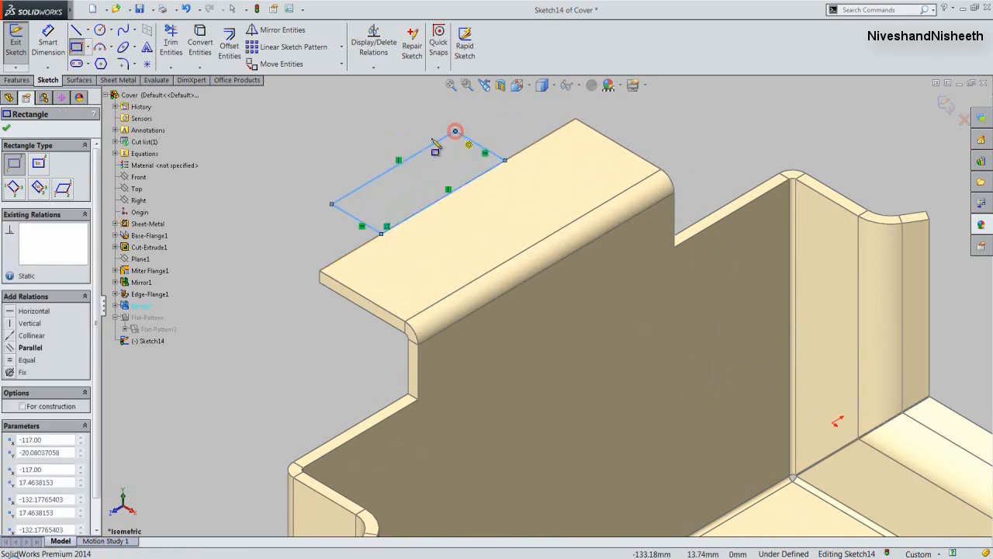
left_click(7, 131)
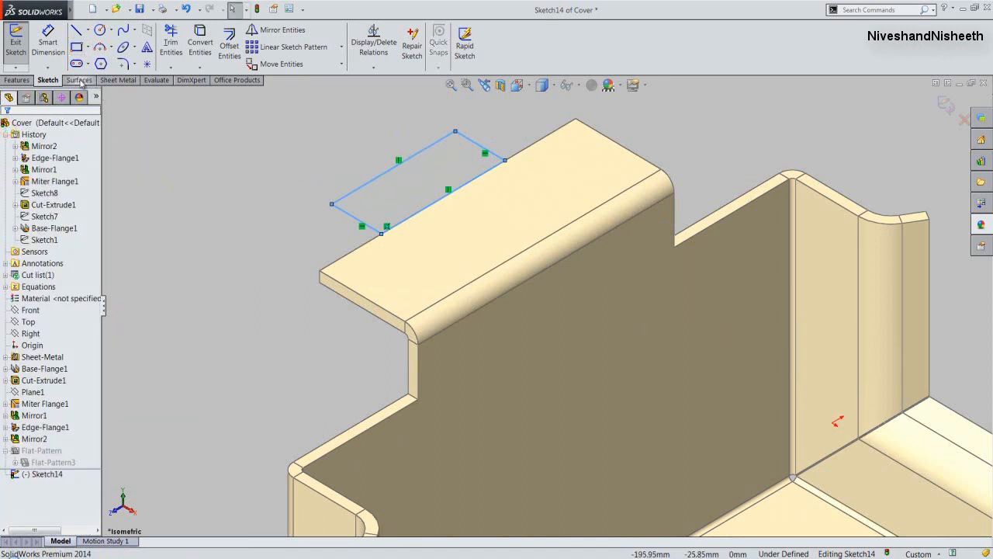
- Dimension the tab rectangle's short side, perpendicular to the flange's outer edge, as 20 mm
left_click(48, 40)
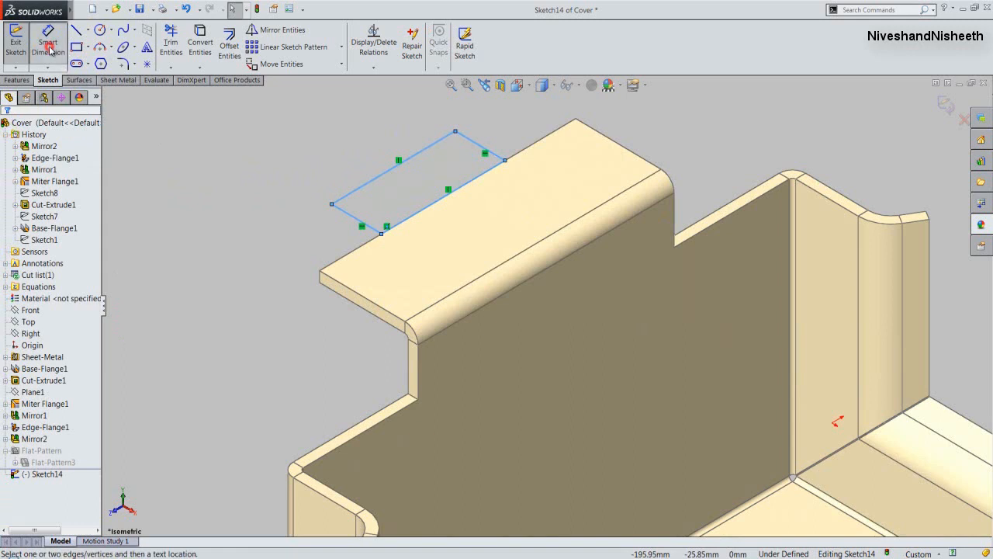
left_click(344, 217)
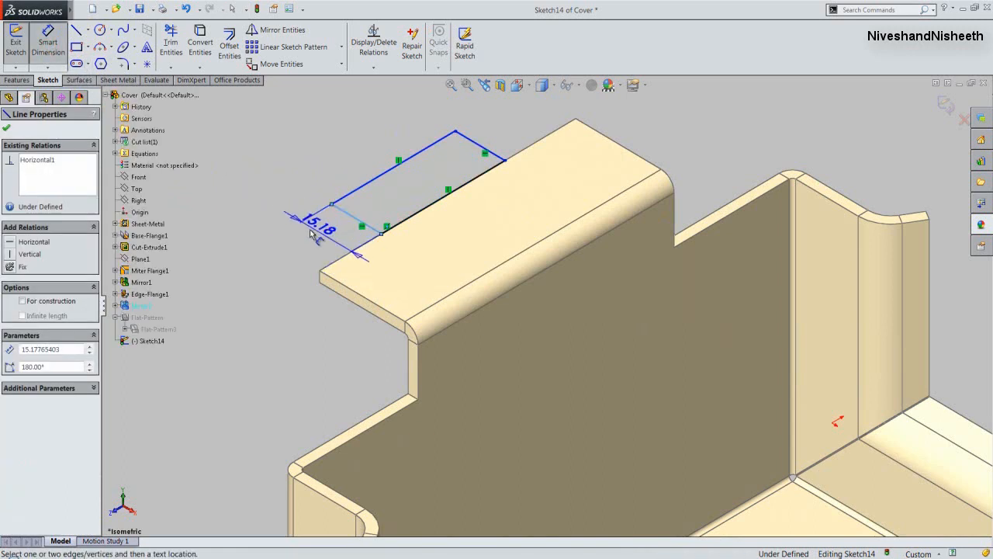
left_click(285, 247)
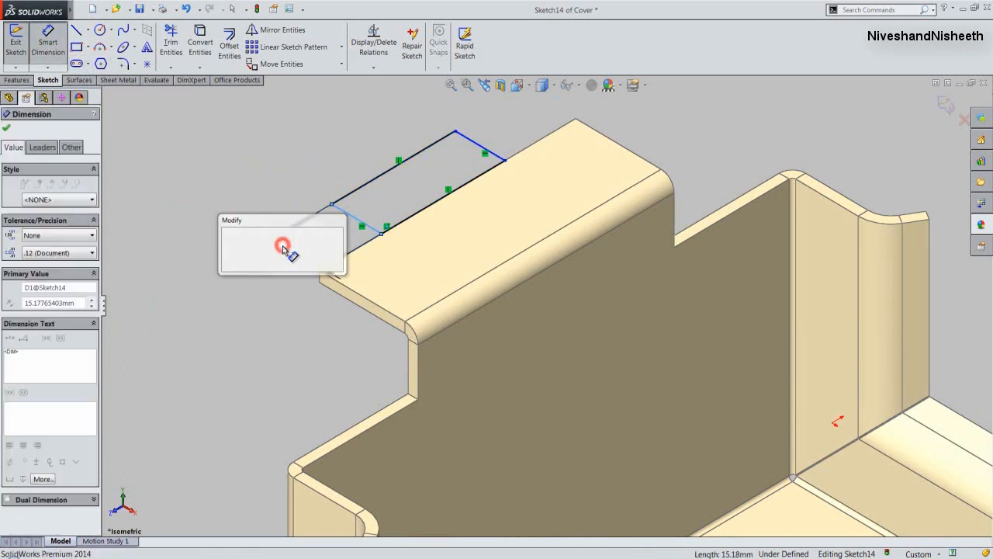
left_click(279, 258)
double_click(279, 257)
type("20")
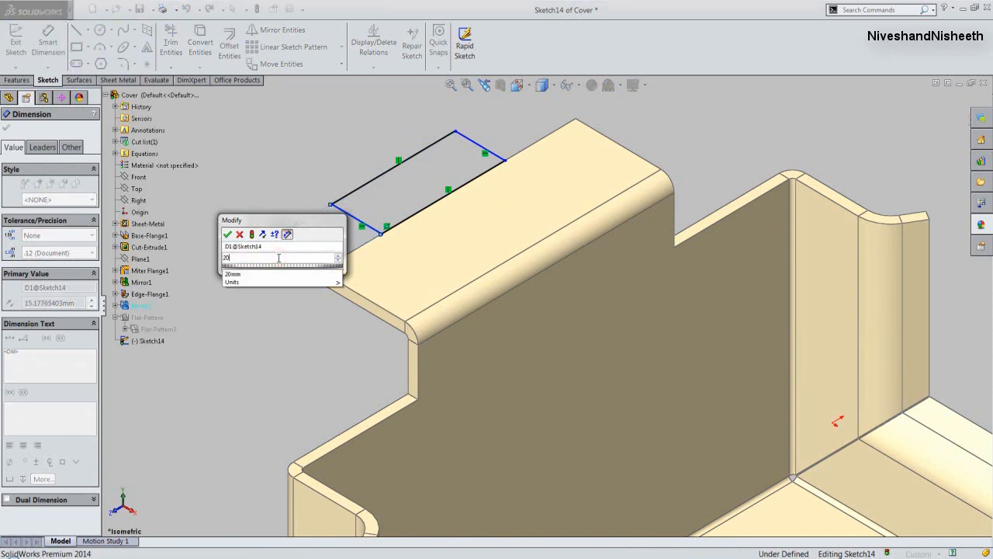
left_click(227, 234)
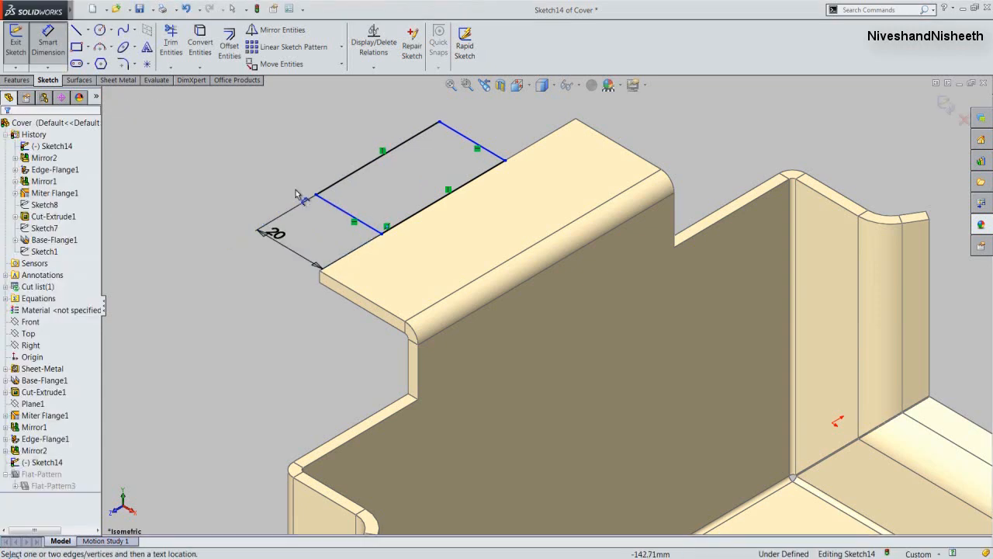
- Dimension the tab rectangle's outer long side as 40 mm and leave the dimension tool
left_click(353, 177)
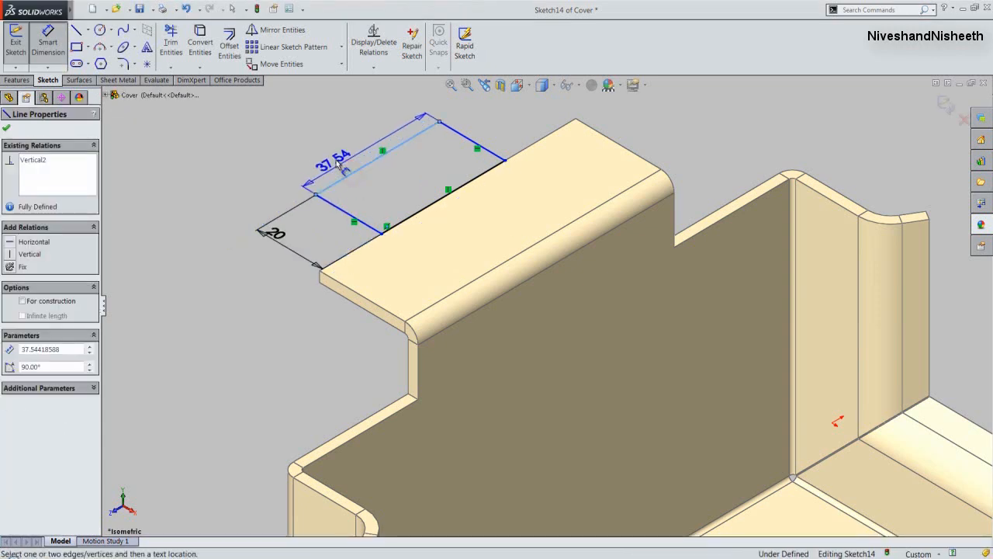
left_click(329, 154)
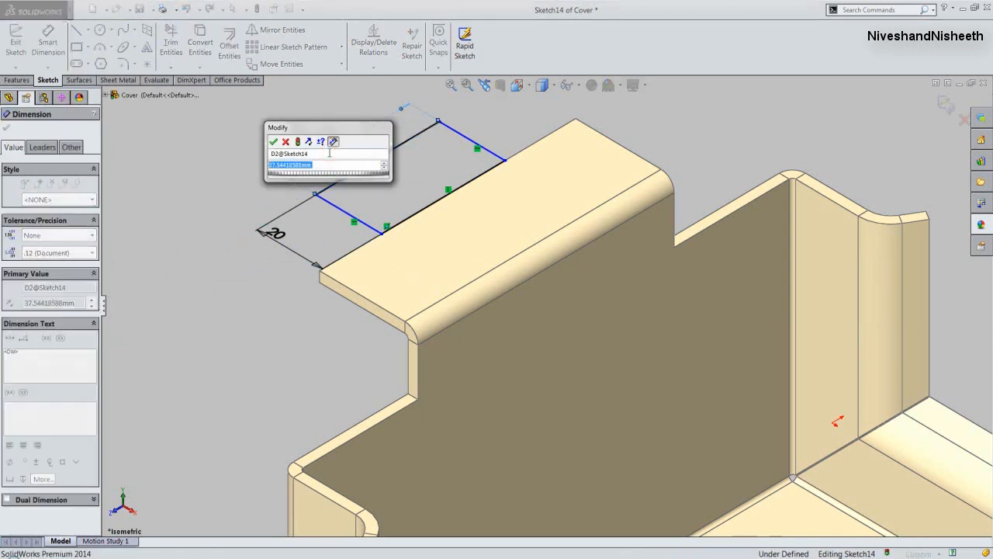
type("40")
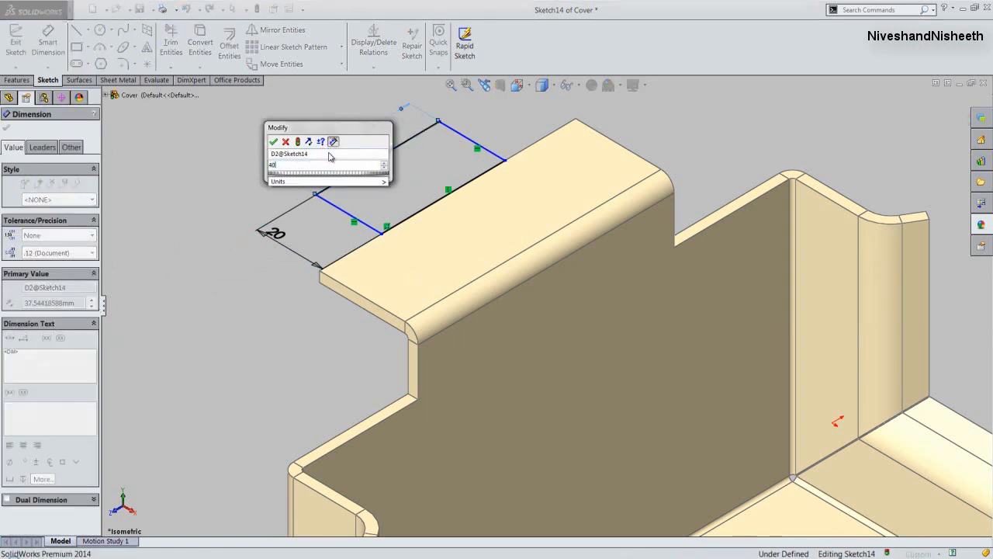
left_click(273, 143)
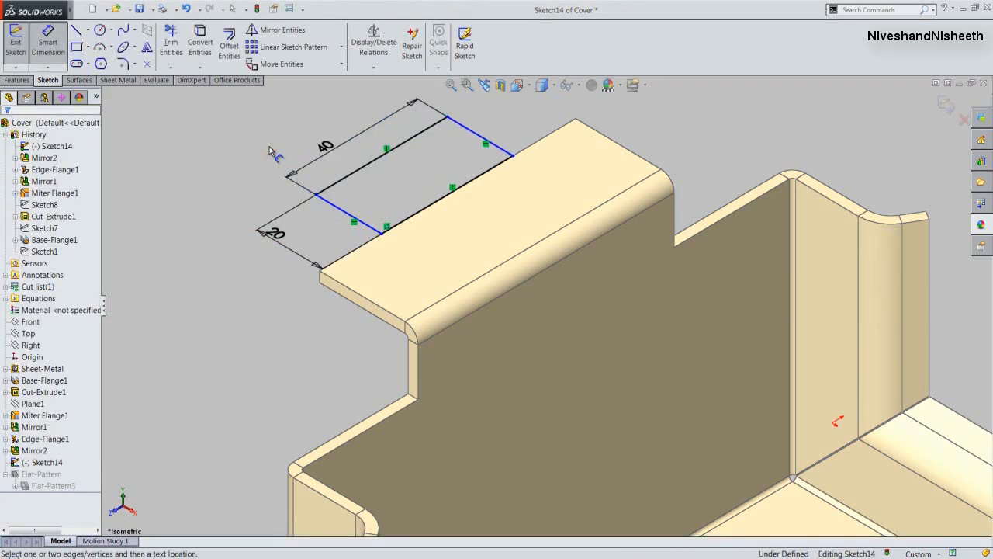
right_click(271, 149)
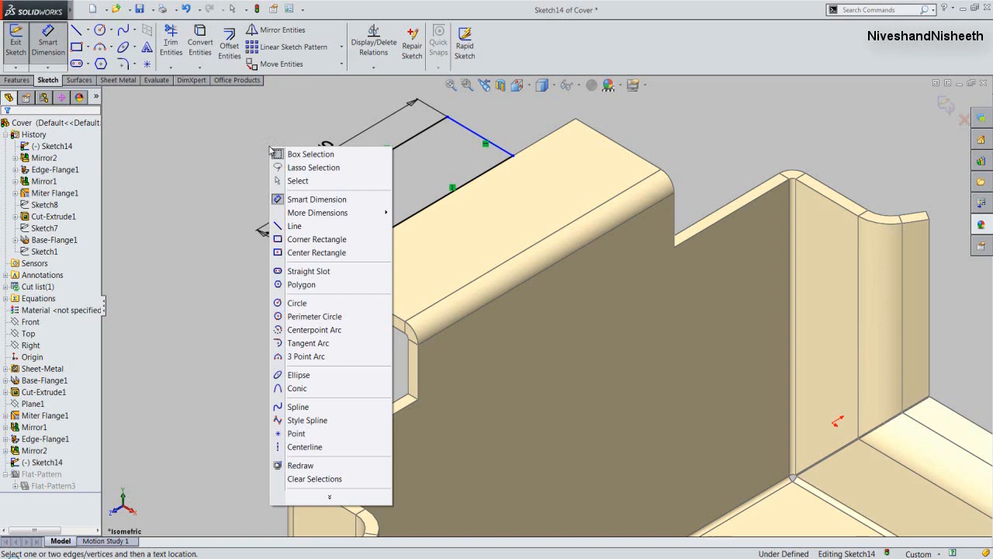
left_click(281, 199)
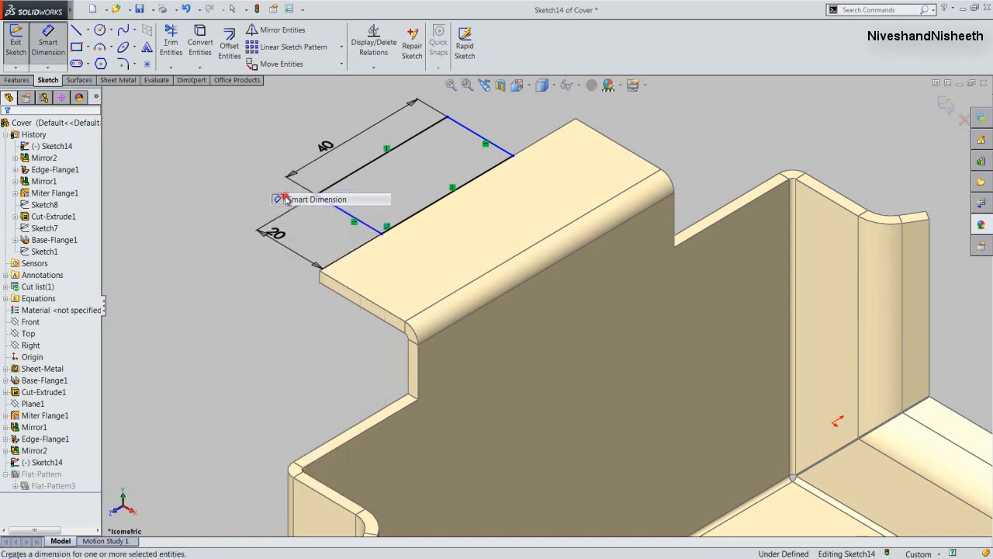
- Center the rectangle on the flange with a Horizontal relation between the midpoints of its inner side and the flange's bend edge
right_click(235, 170)
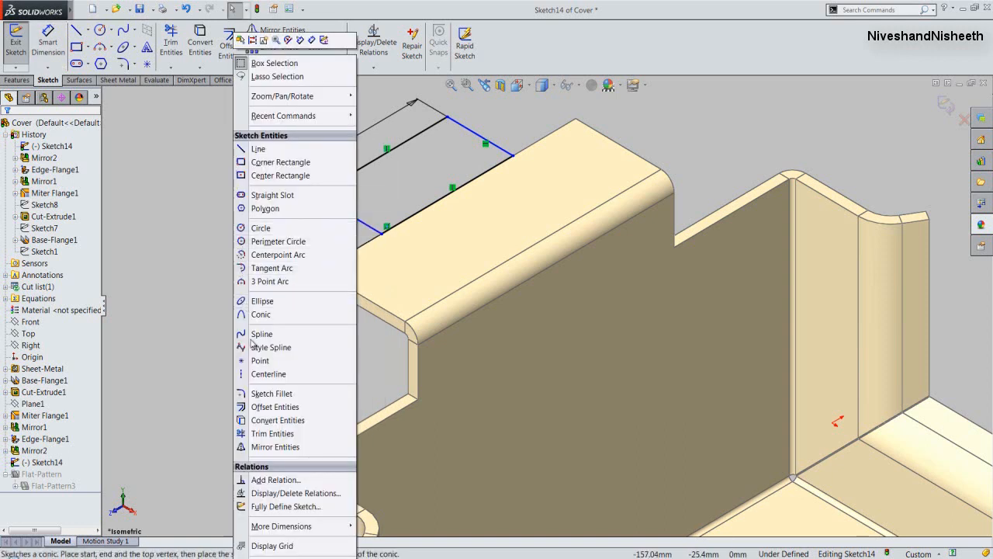
left_click(277, 479)
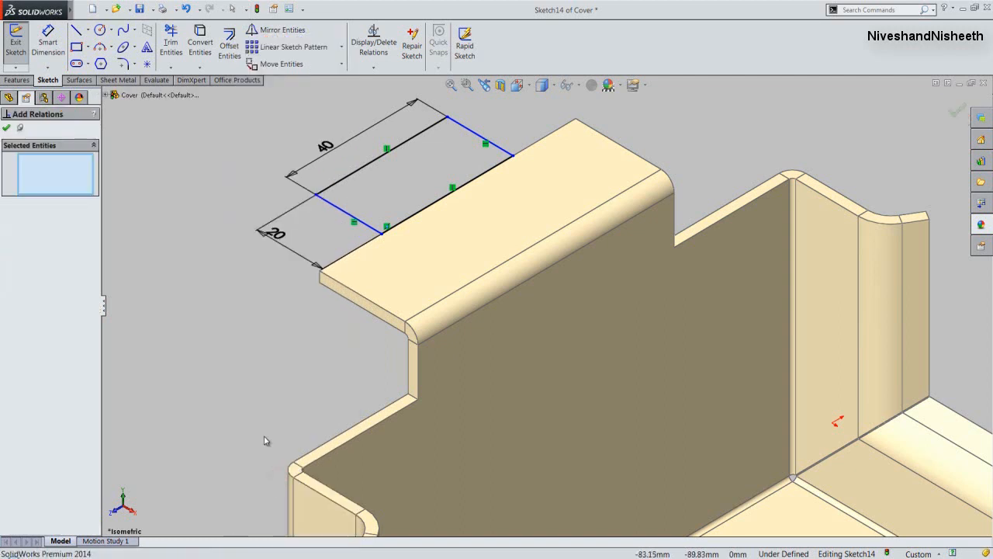
right_click(417, 220)
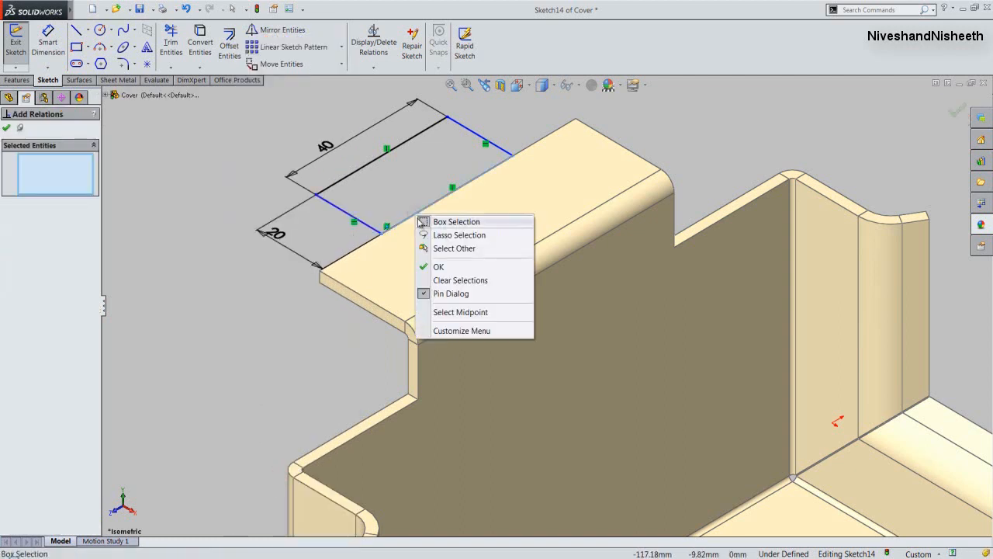
left_click(458, 311)
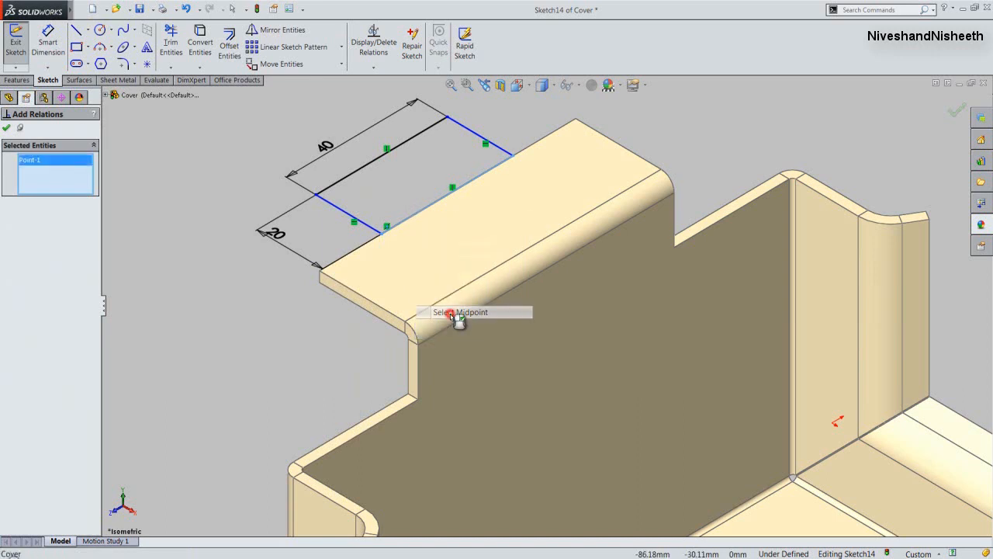
right_click(500, 269)
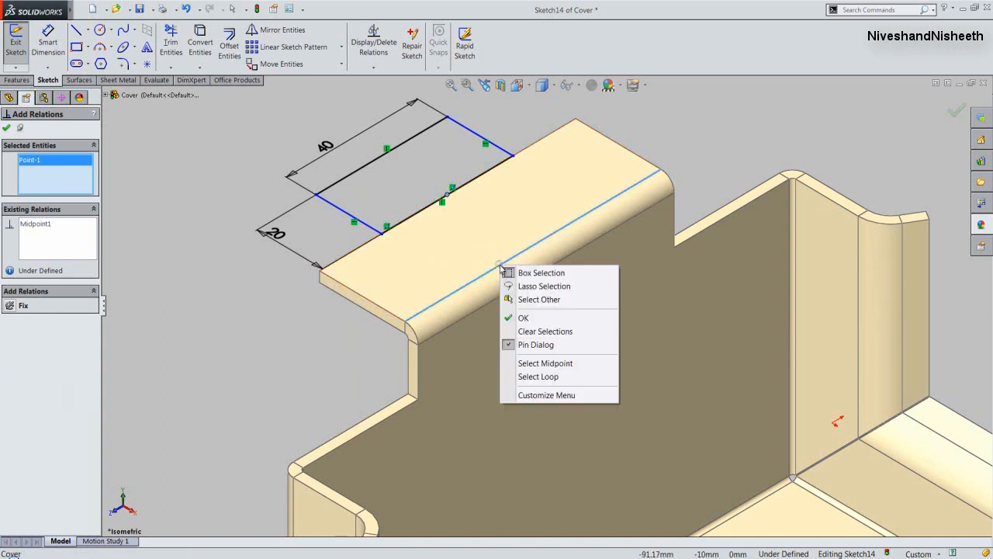
left_click(534, 363)
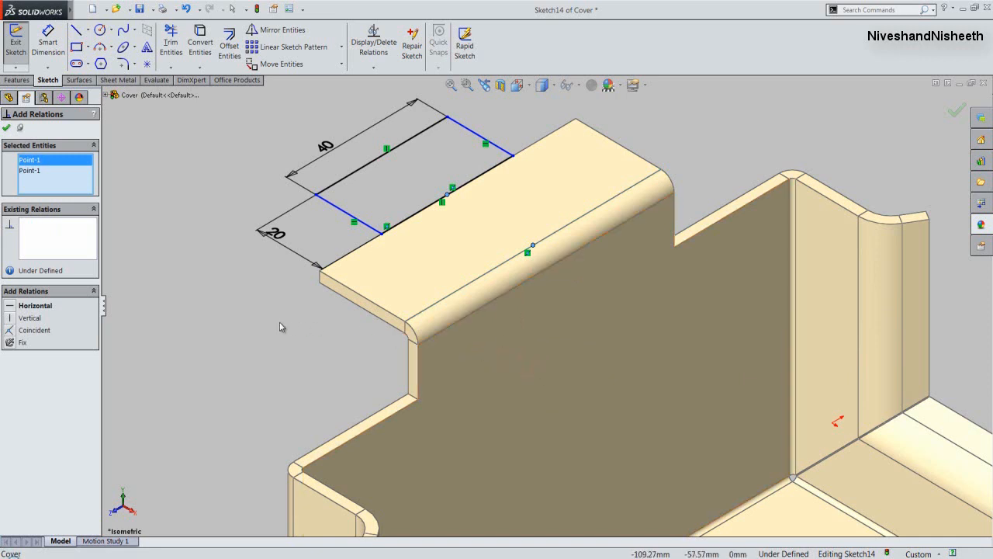
left_click(11, 309)
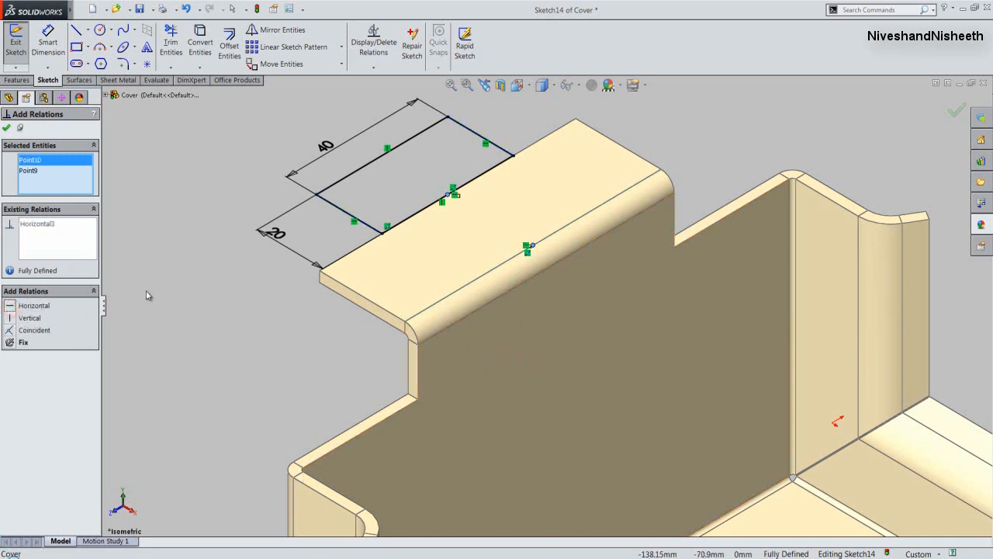
left_click(6, 128)
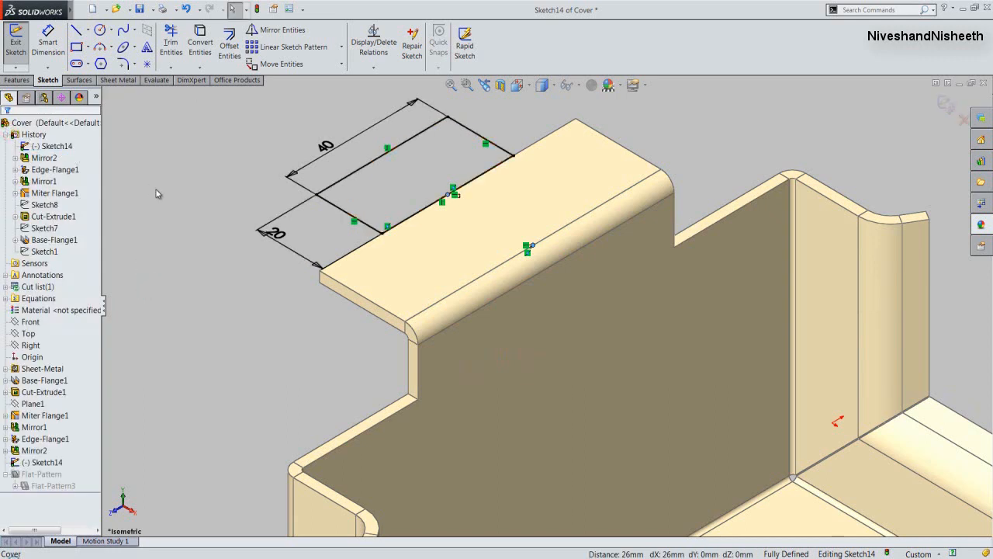
- Finish the Base Flange/Tab from the rectangle sketch, merged with the flange, and save the part
key("b")
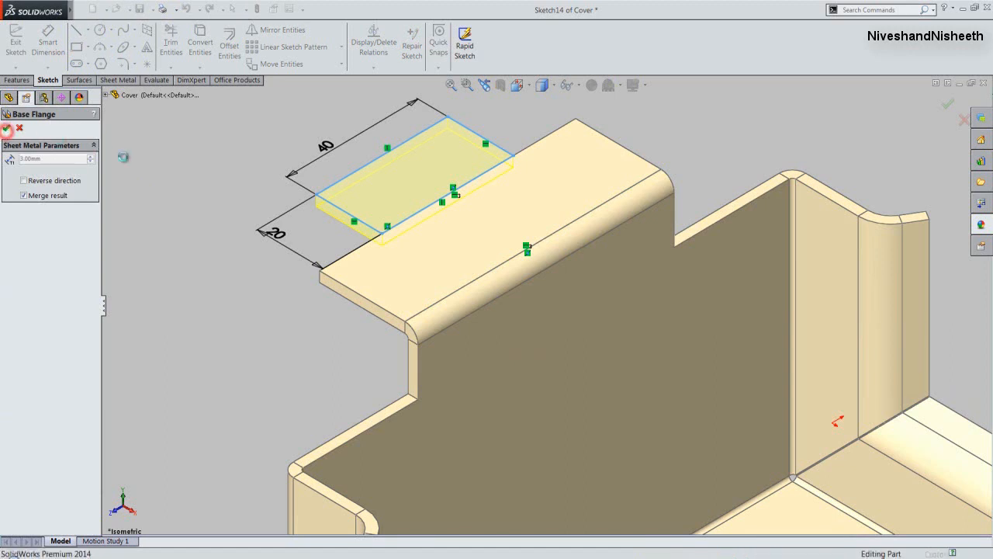
left_click(6, 128)
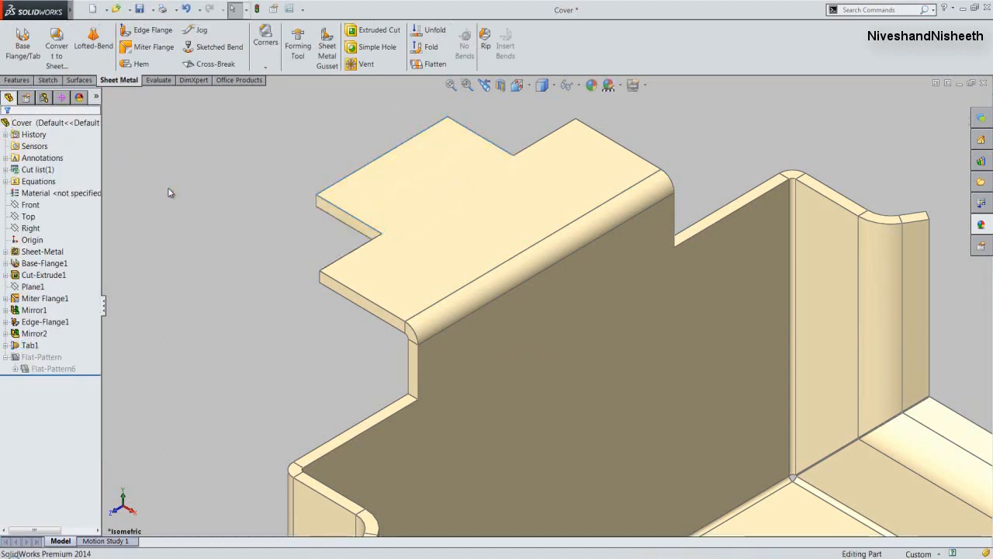
left_click(140, 8)
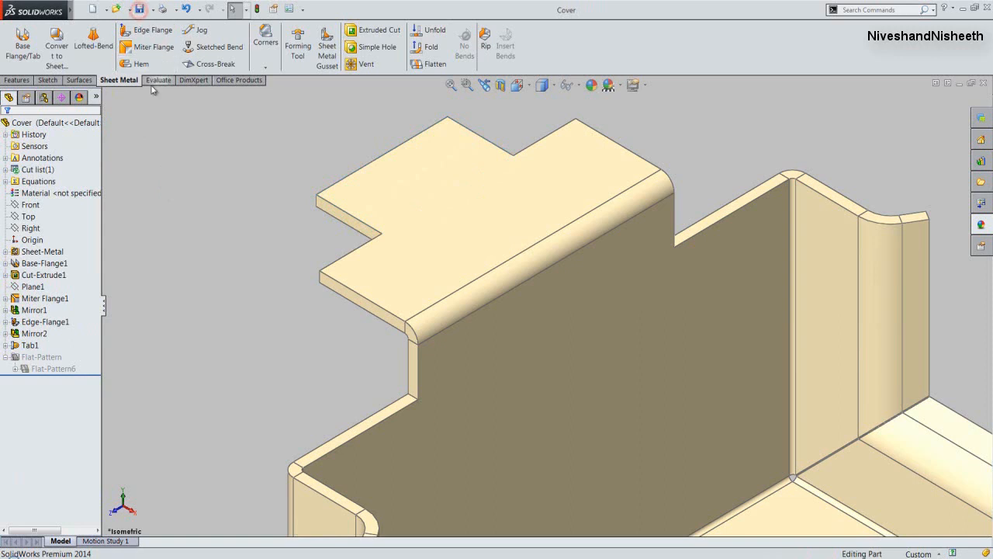
left_click(148, 151)
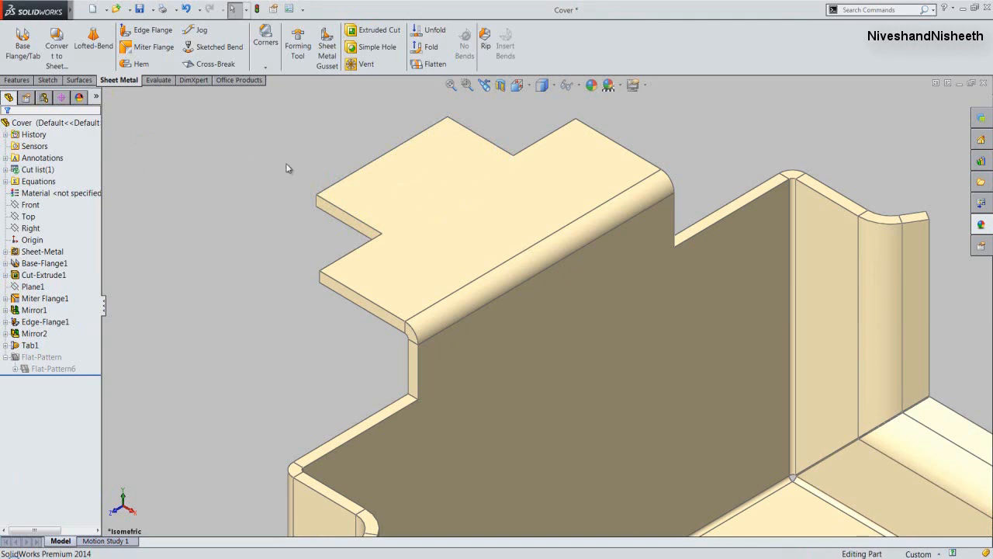
- Start a Sketched Bend sketch on the flange's top face and draw a line about 18 mm long on the tab, parallel to its outer edge
left_click(381, 189)
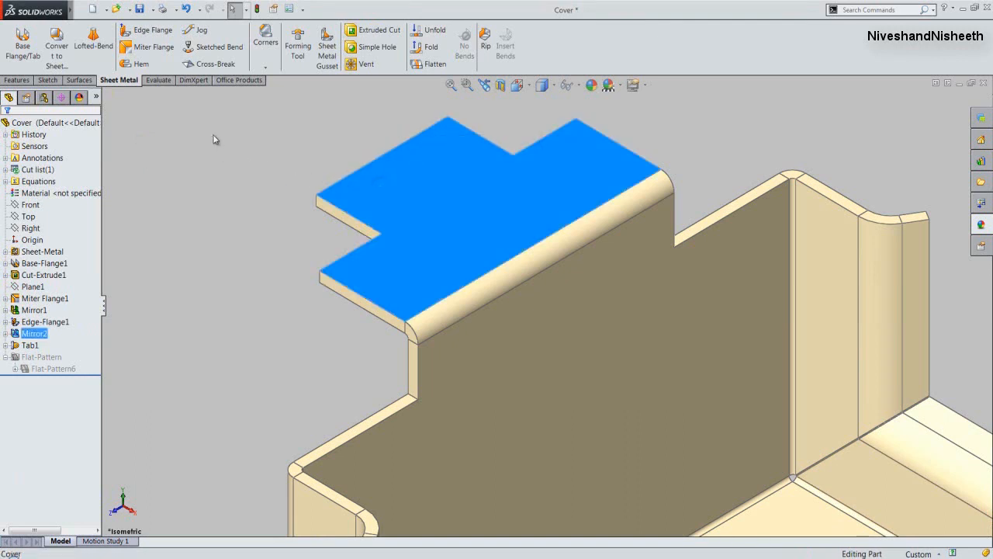
left_click(214, 56)
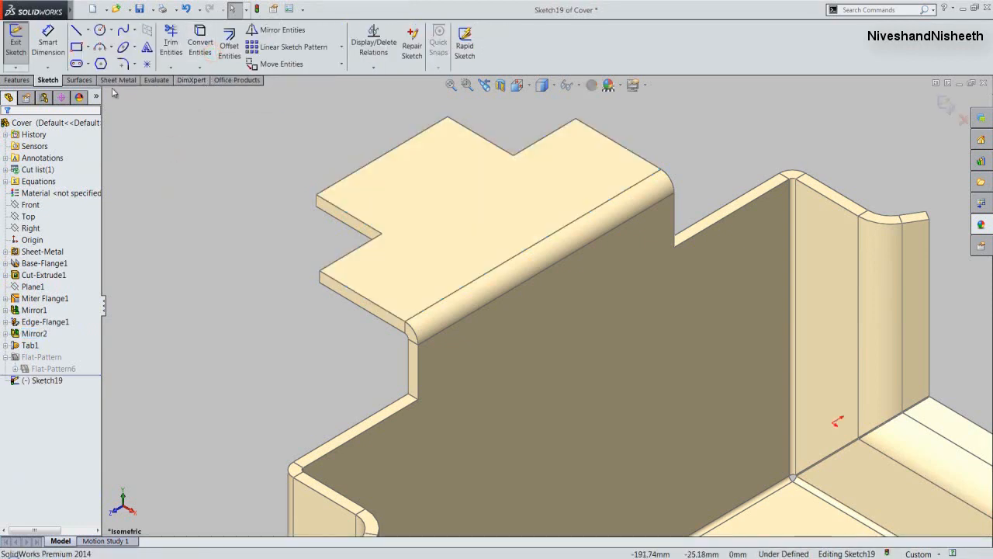
left_click(78, 33)
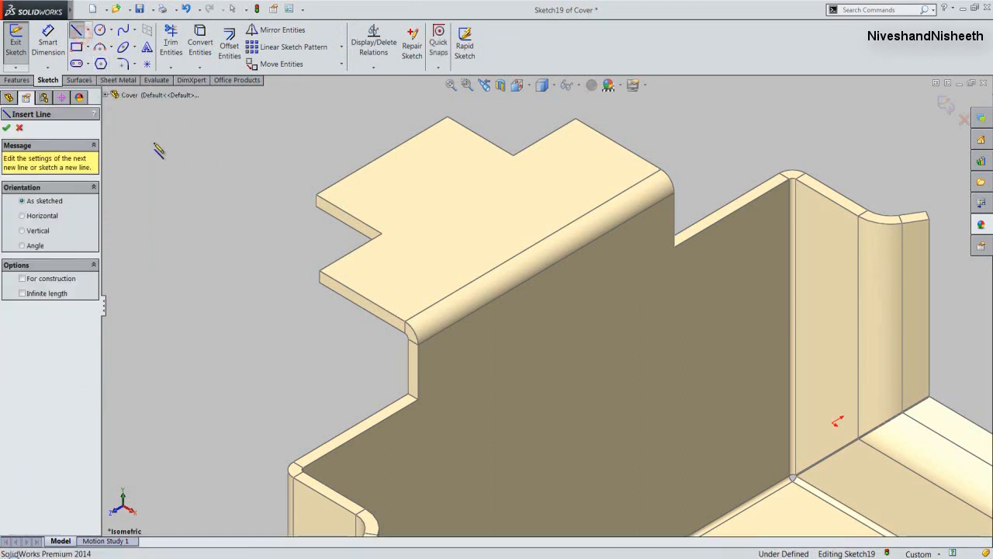
left_click(383, 191)
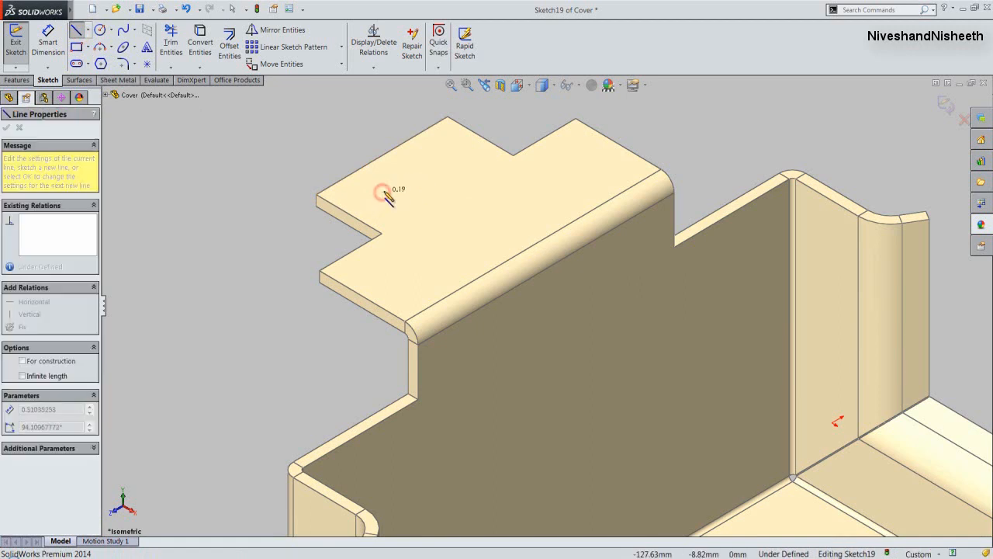
left_click(442, 158)
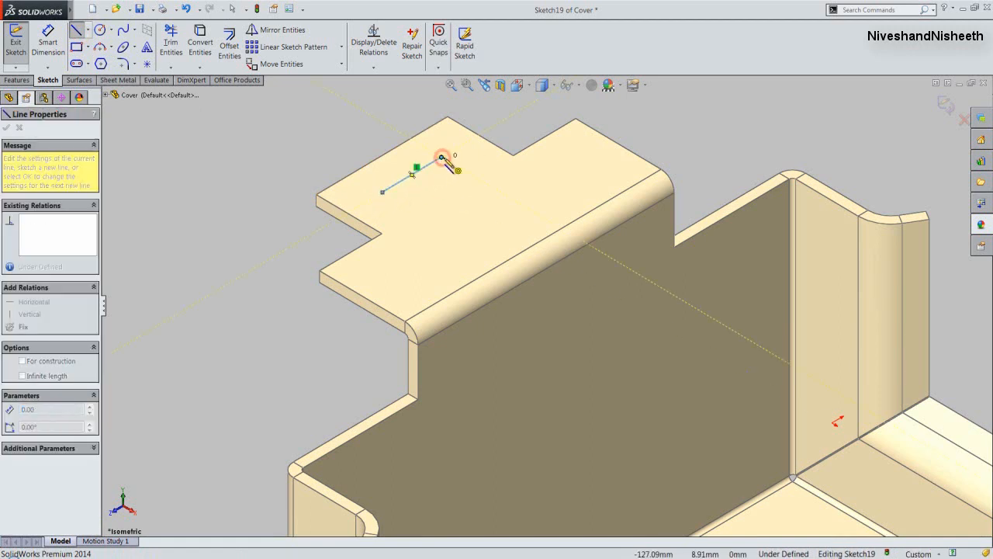
key("Escape")
left_click(373, 147)
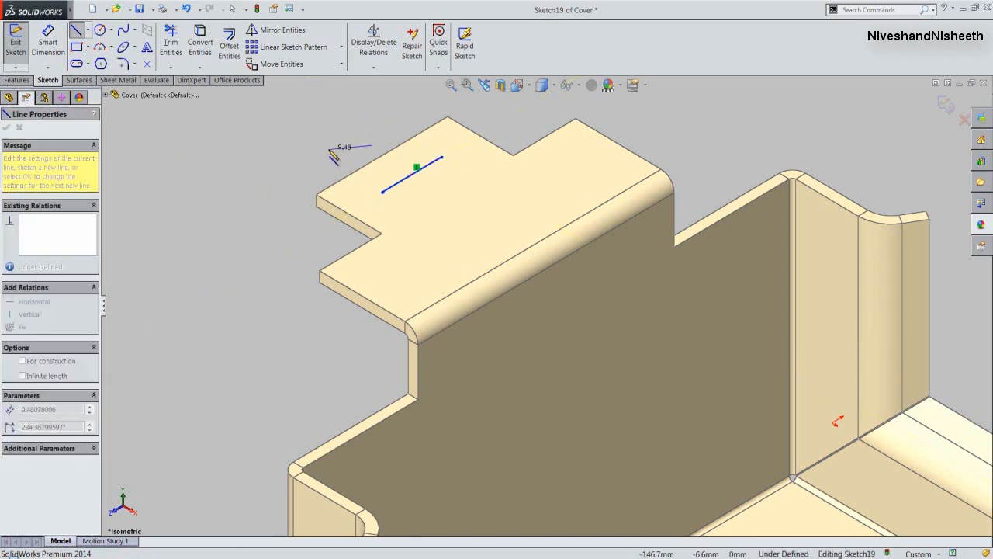
key("Escape")
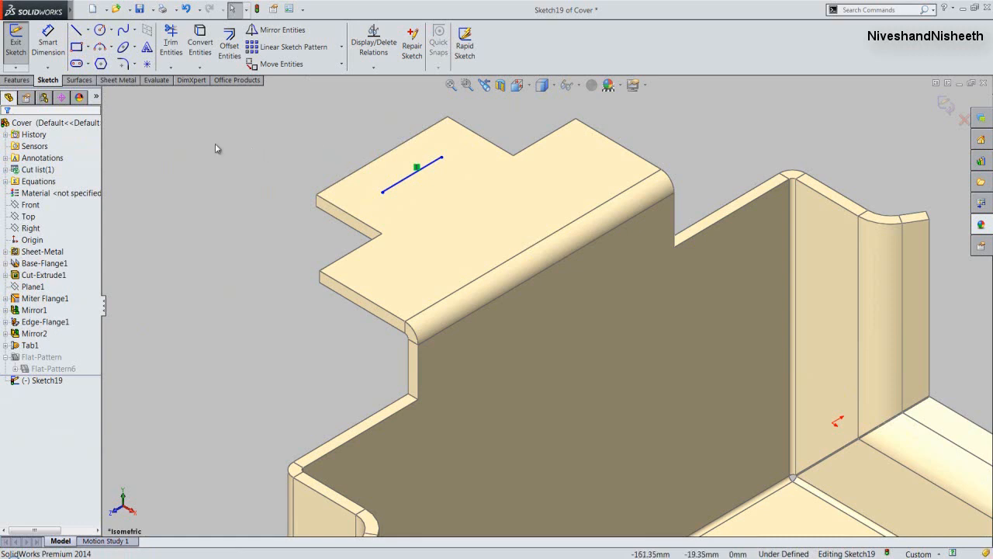
- Dimension the bend line 10 mm from the flange's outer edge beside the tab and leave the dimension tool
left_click(48, 46)
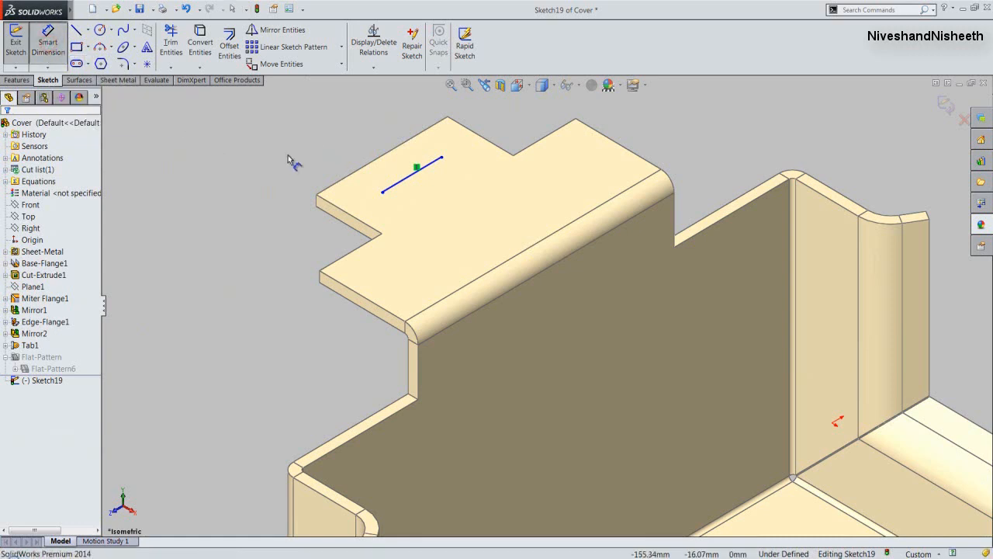
left_click(419, 175)
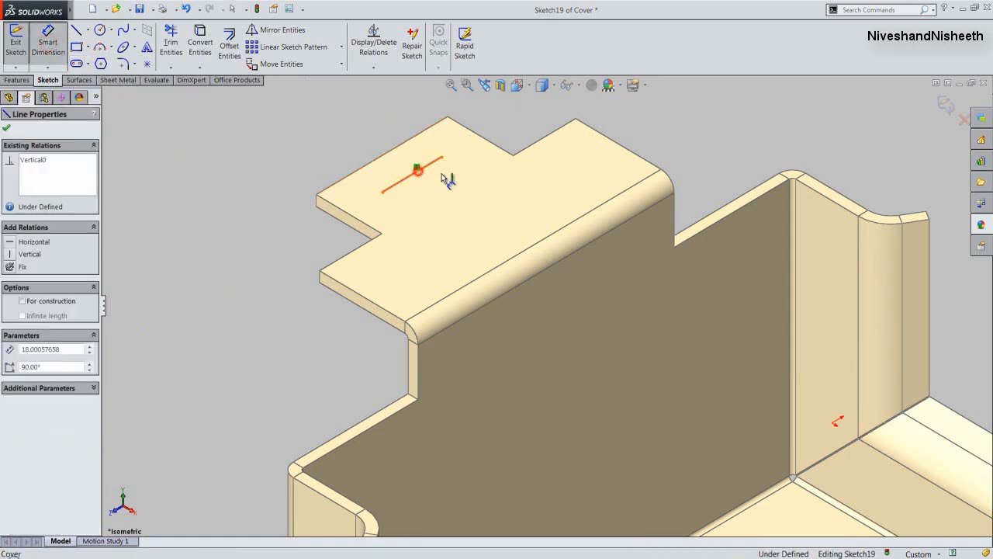
left_click(533, 144)
left_click(519, 134)
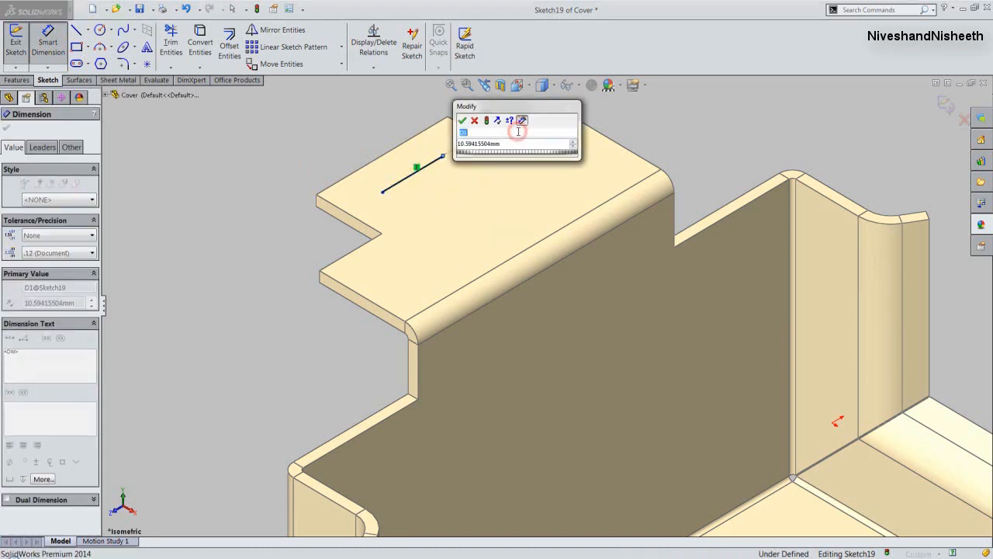
double_click(503, 143)
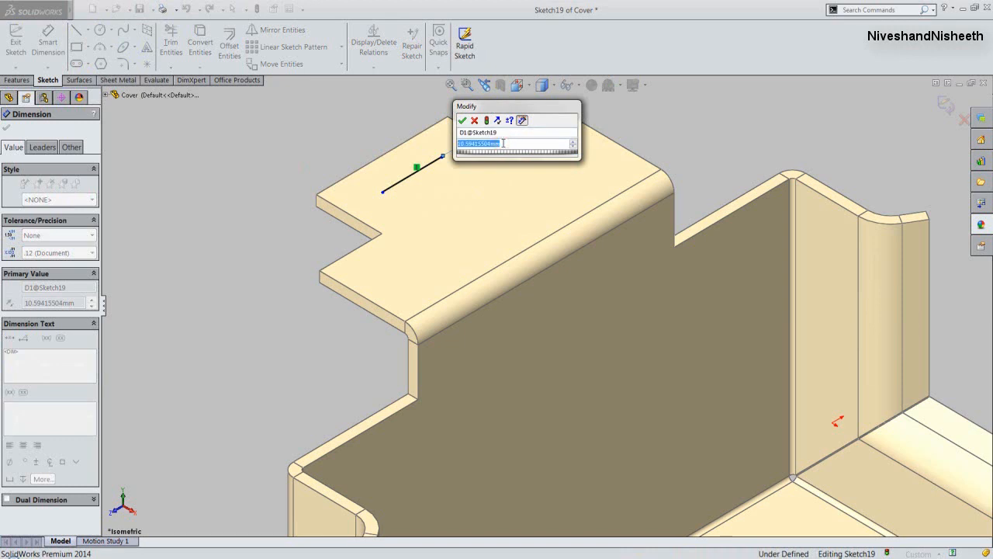
type("10")
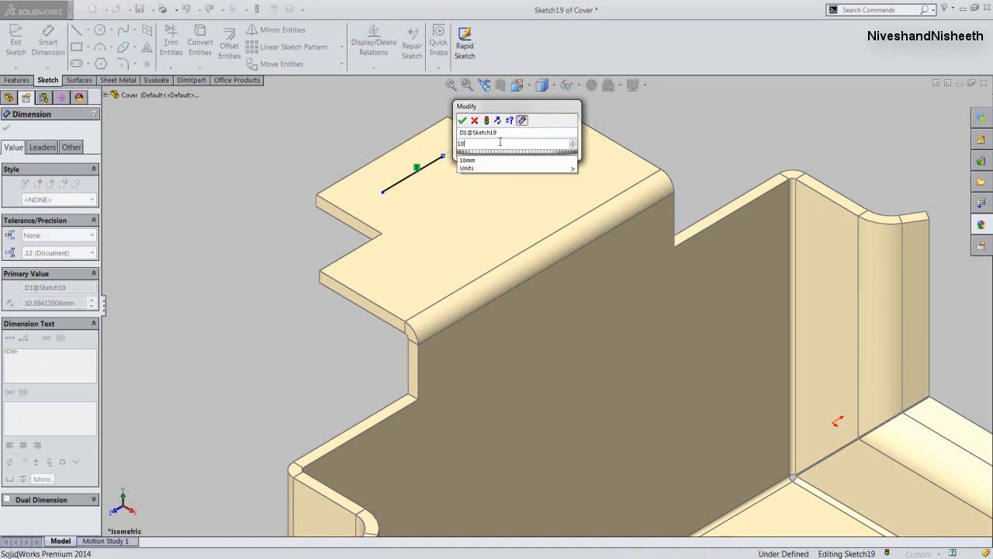
left_click(463, 121)
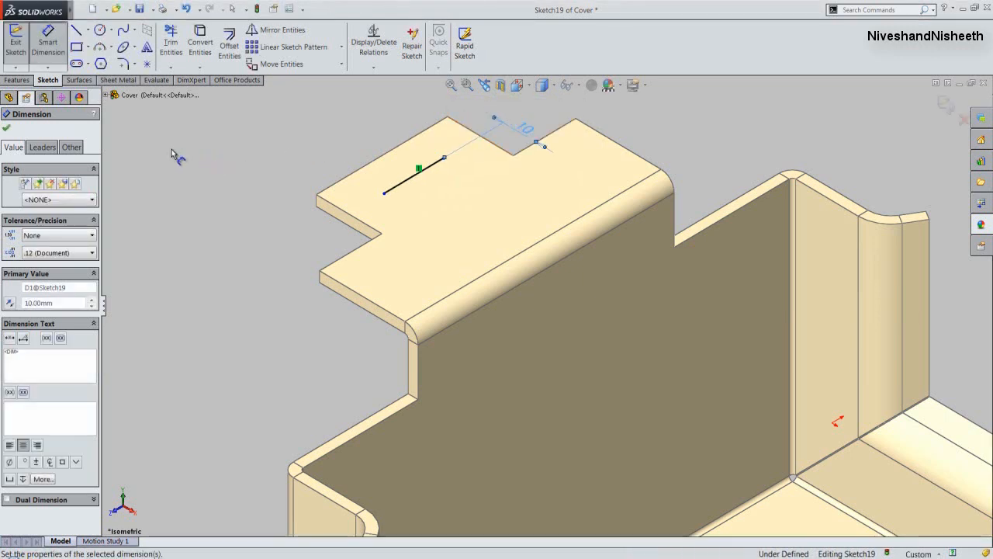
left_click(8, 128)
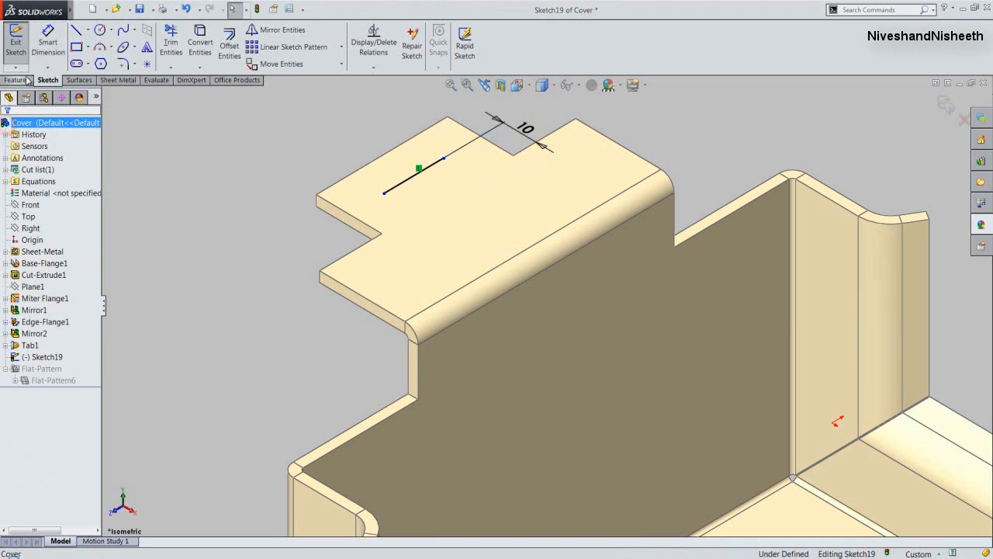
- Create the 90° Sketched Bend from the line, with the flange's top face fixed and bend position Material Outside, and save the part
left_click(18, 51)
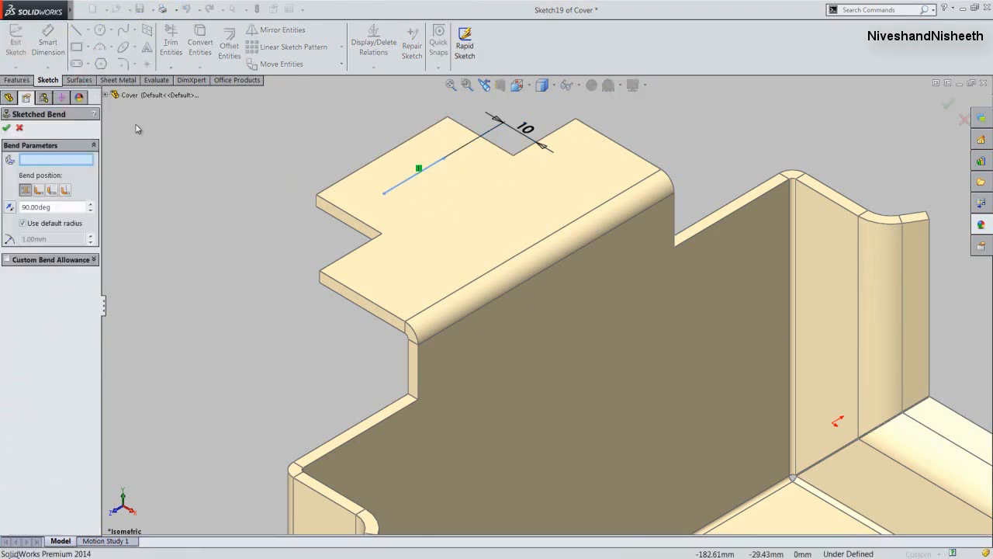
left_click(81, 160)
left_click(443, 267)
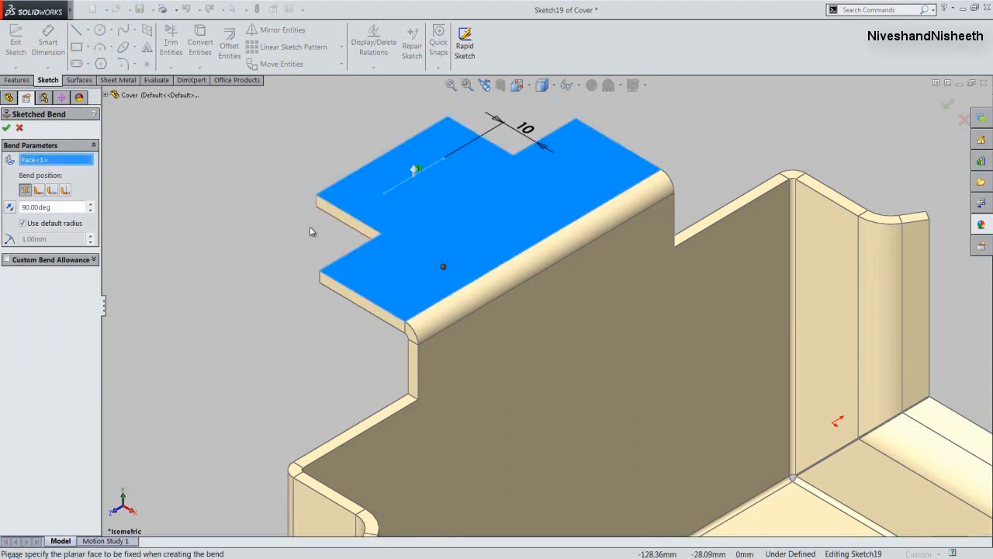
left_click(50, 192)
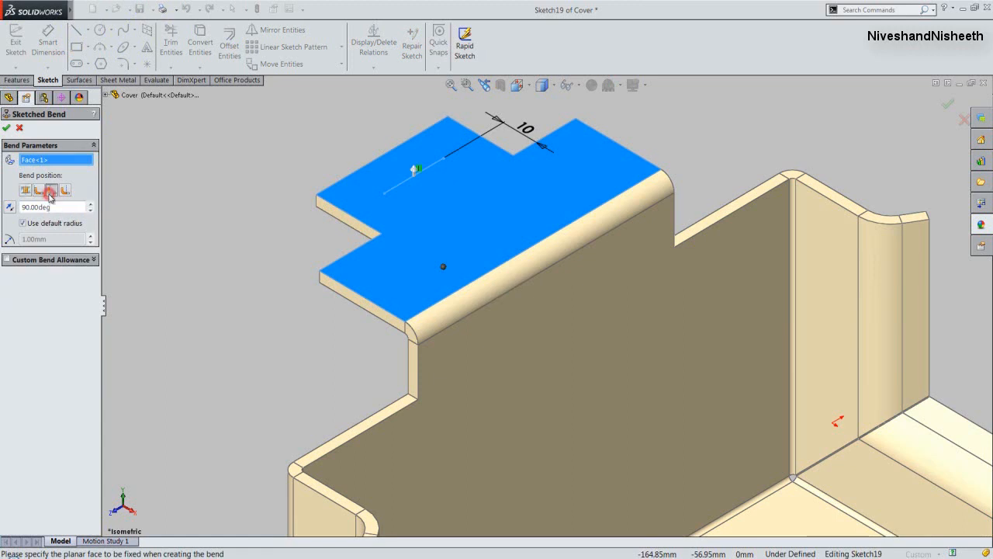
left_click(7, 129)
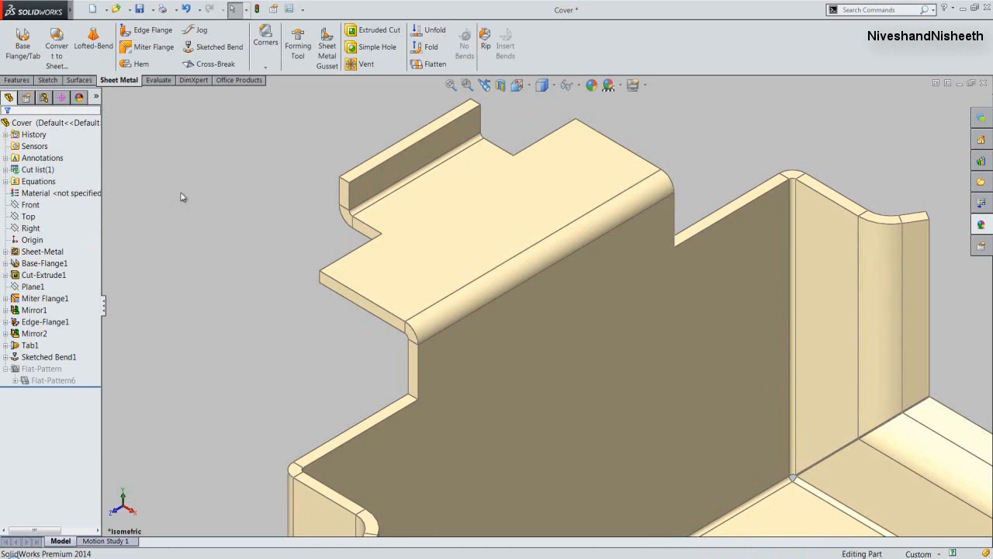
left_click(140, 9)
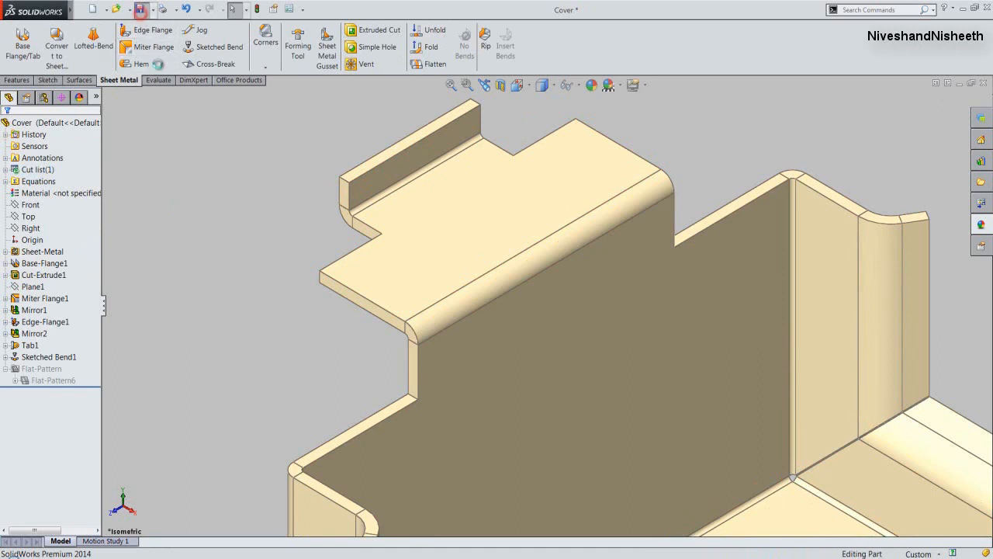
left_click(170, 155)
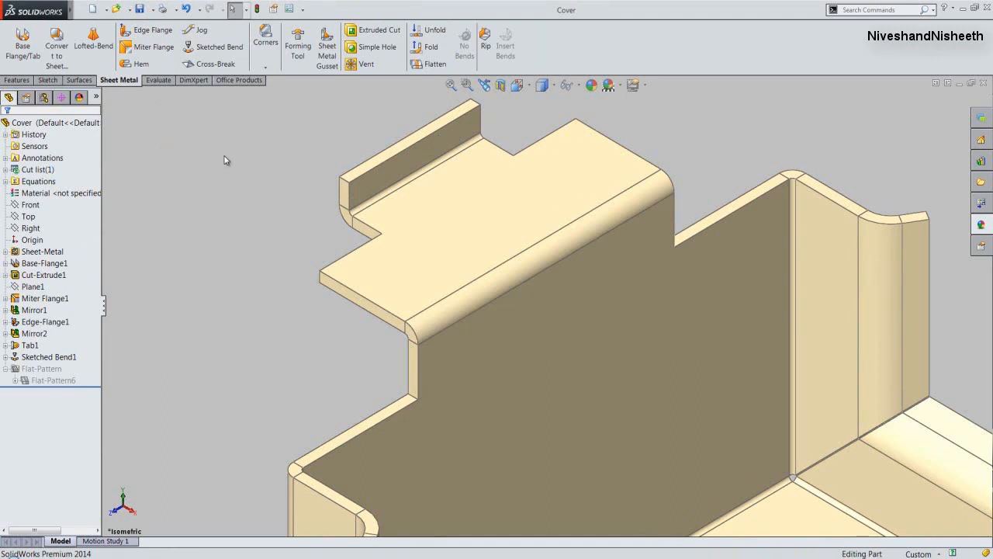
- Unfold the bend between the base and the front miter flange, keeping the base's inner face fixed
left_click(451, 85)
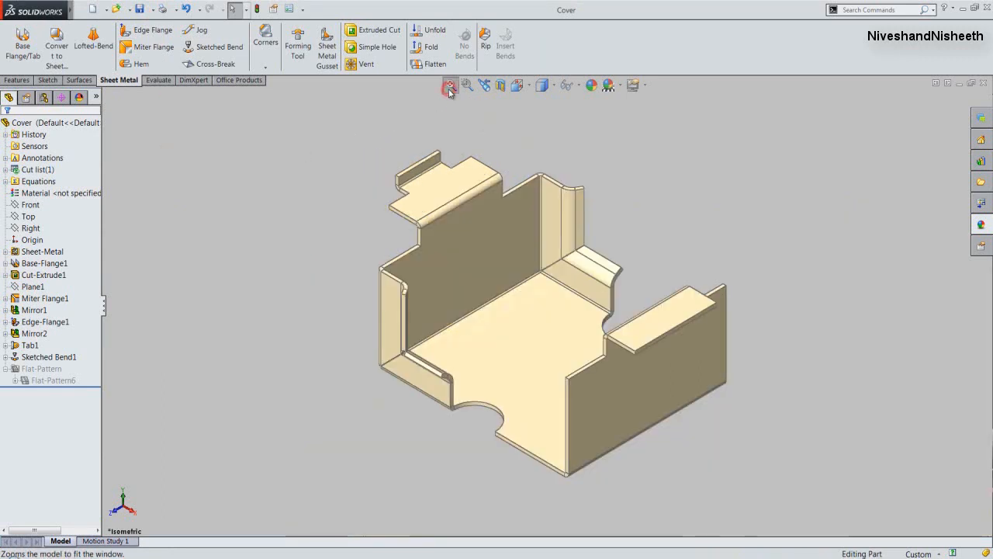
left_click(429, 34)
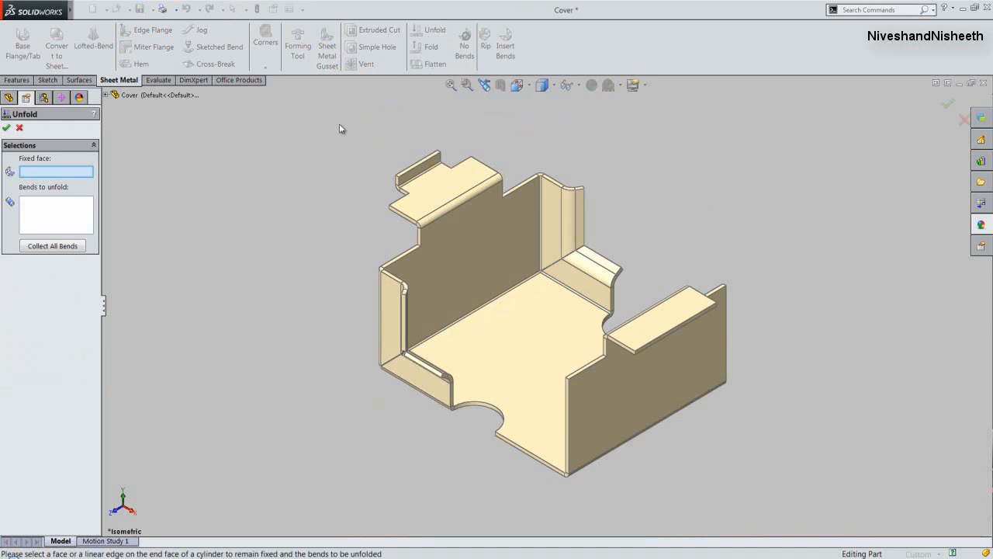
left_click(67, 173)
left_click(497, 373)
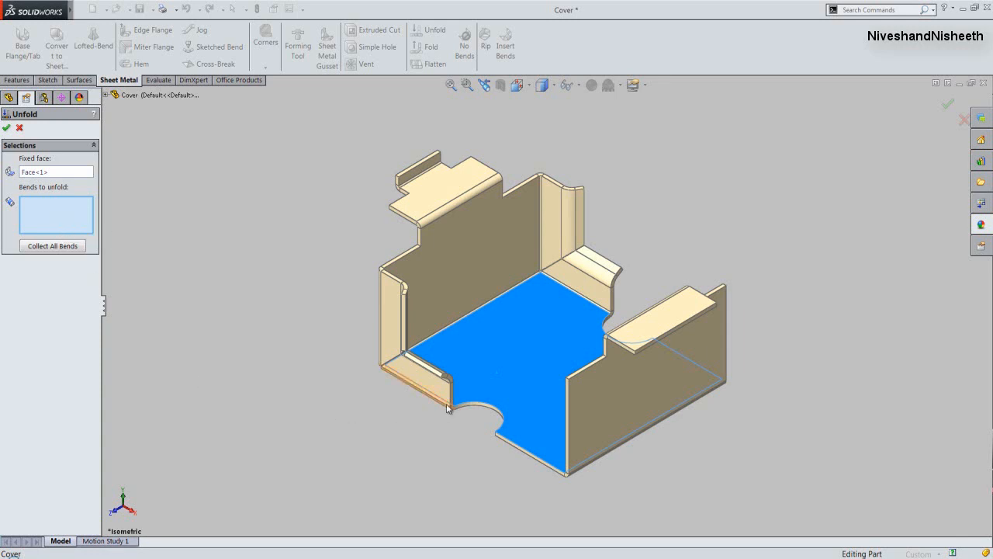
scroll(442, 408, "down", 4)
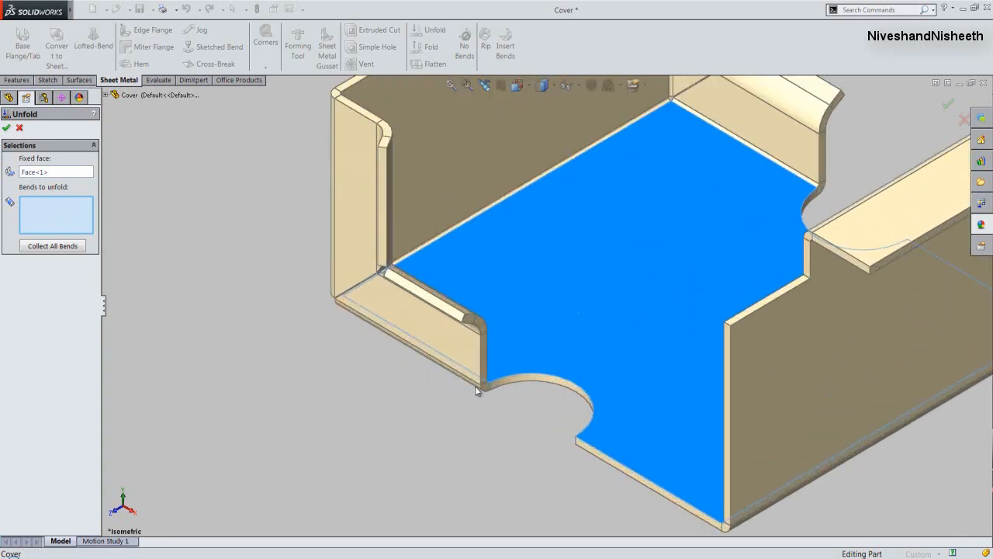
left_click(476, 389)
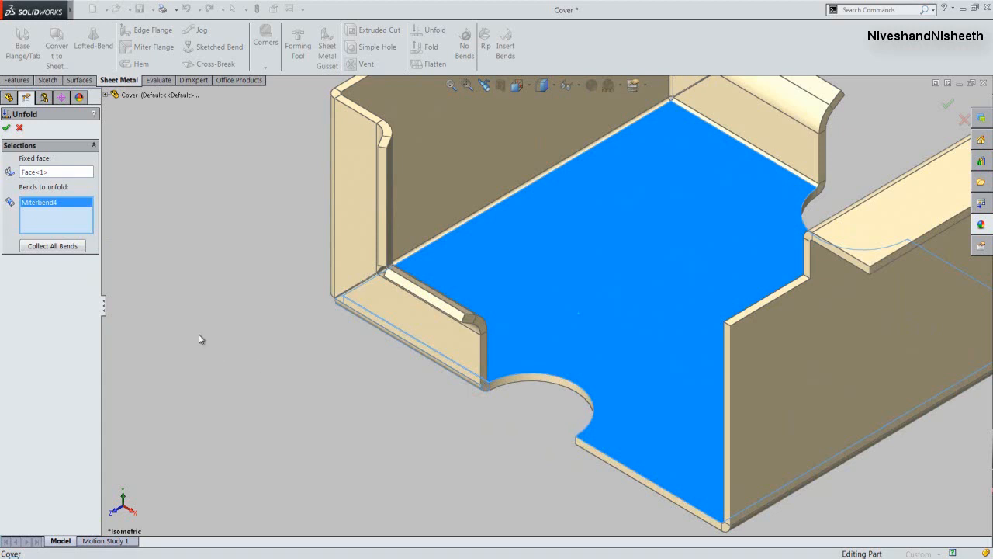
left_click(6, 128)
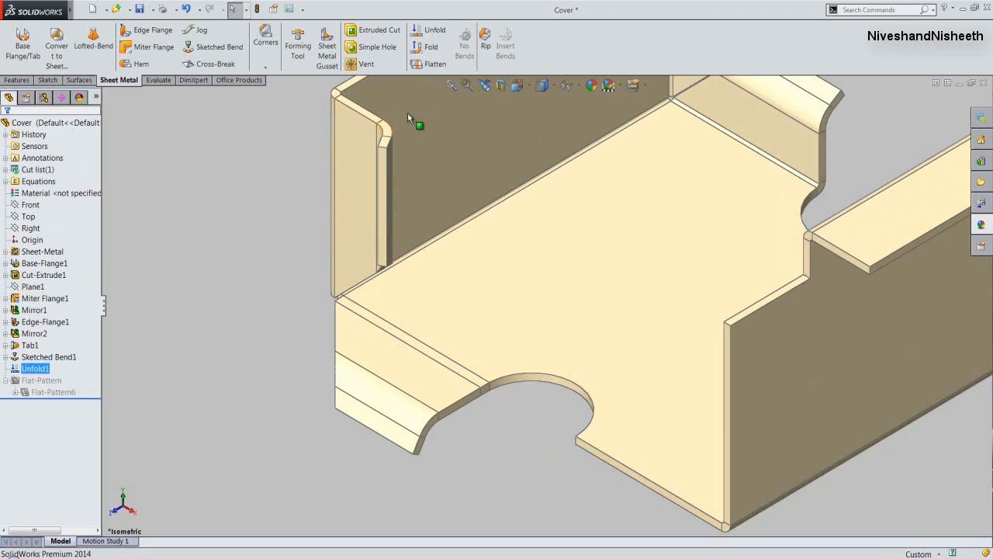
- Start an Extruded Cut sketch on the base's inner face and draw a rectangle about 24 by 107 mm extending past the unfolded flange
left_click(451, 84)
left_click(271, 246)
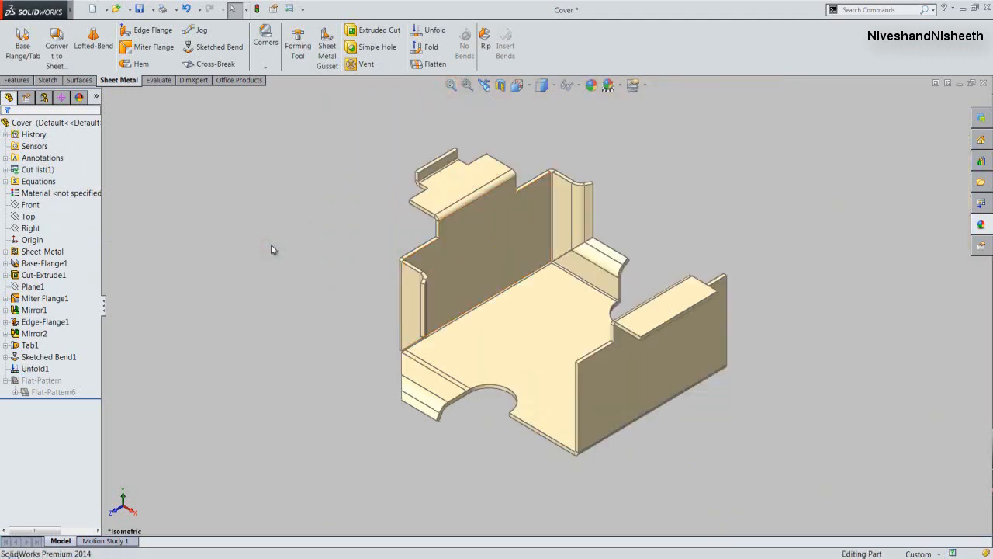
left_click(379, 35)
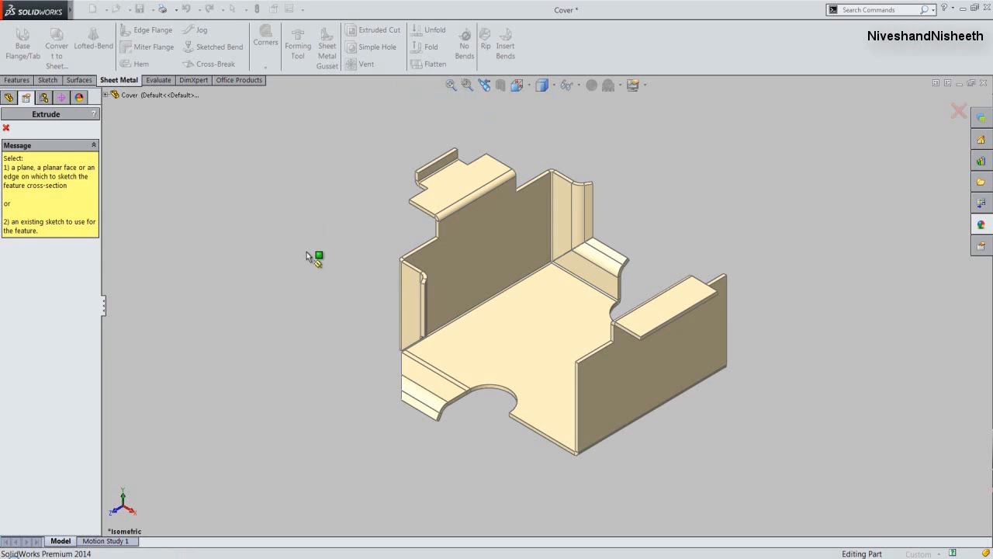
left_click(484, 357)
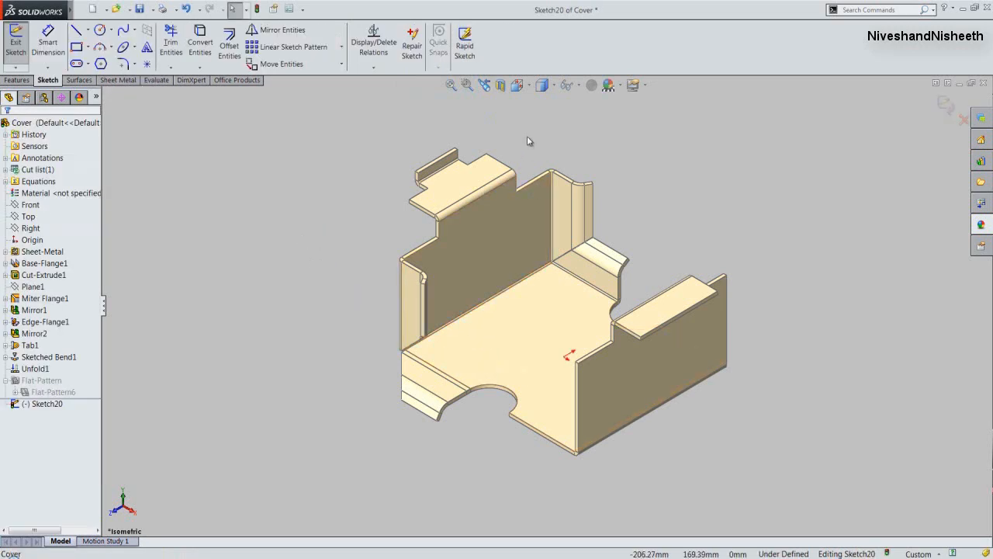
left_click(519, 86)
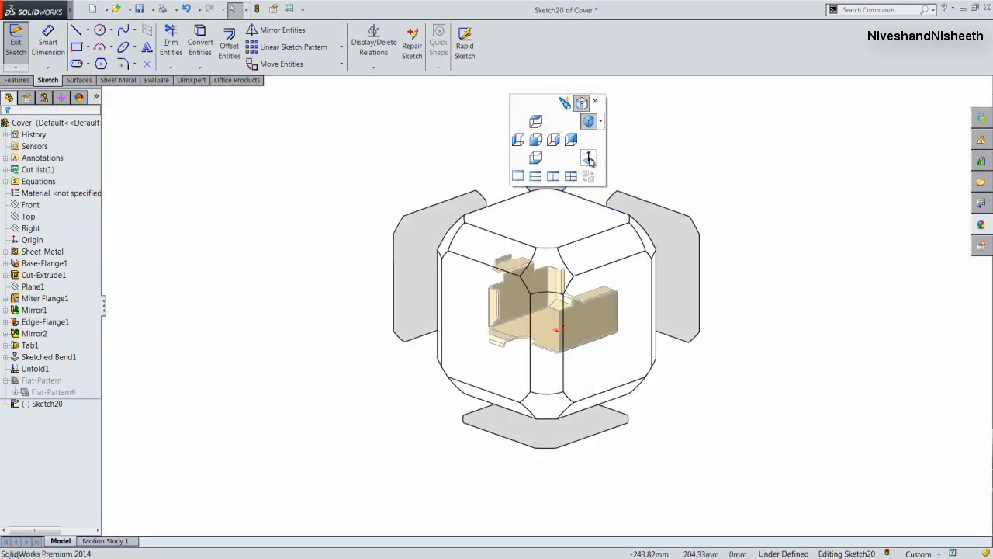
left_click(589, 159)
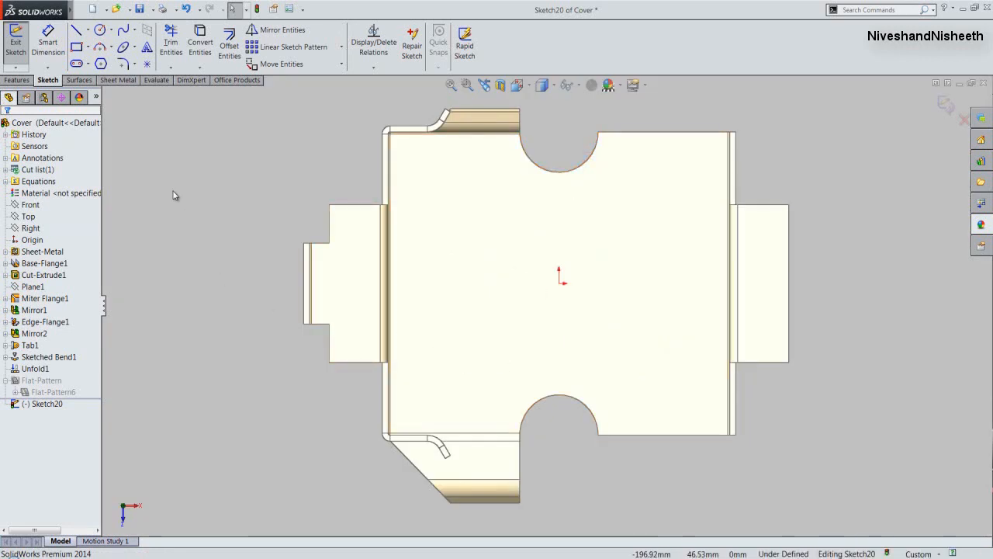
left_click(76, 47)
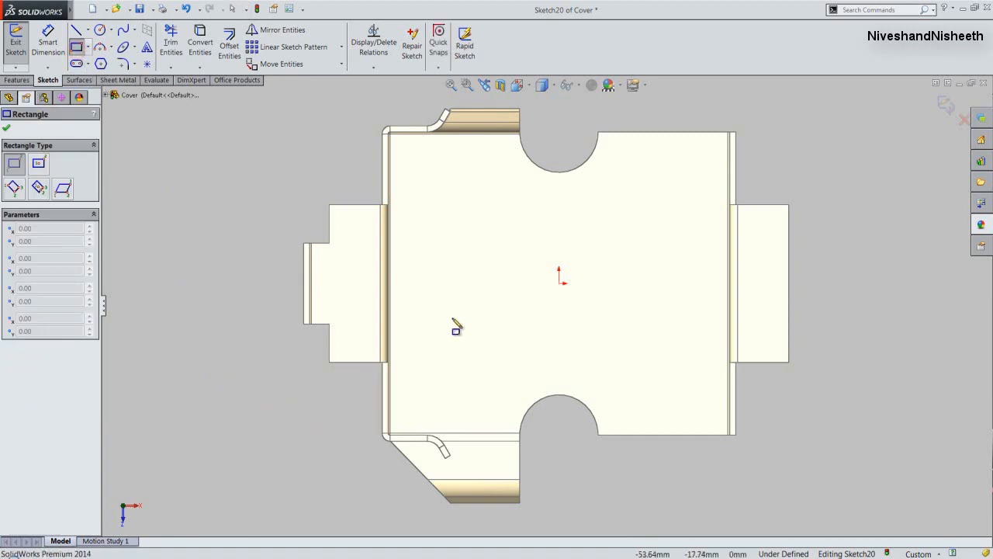
left_click(435, 306)
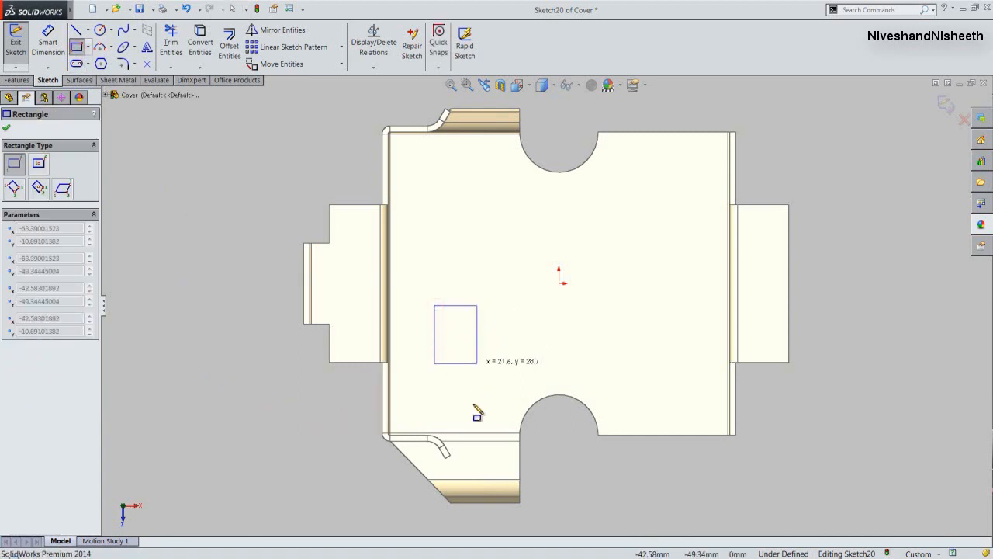
left_click(481, 521)
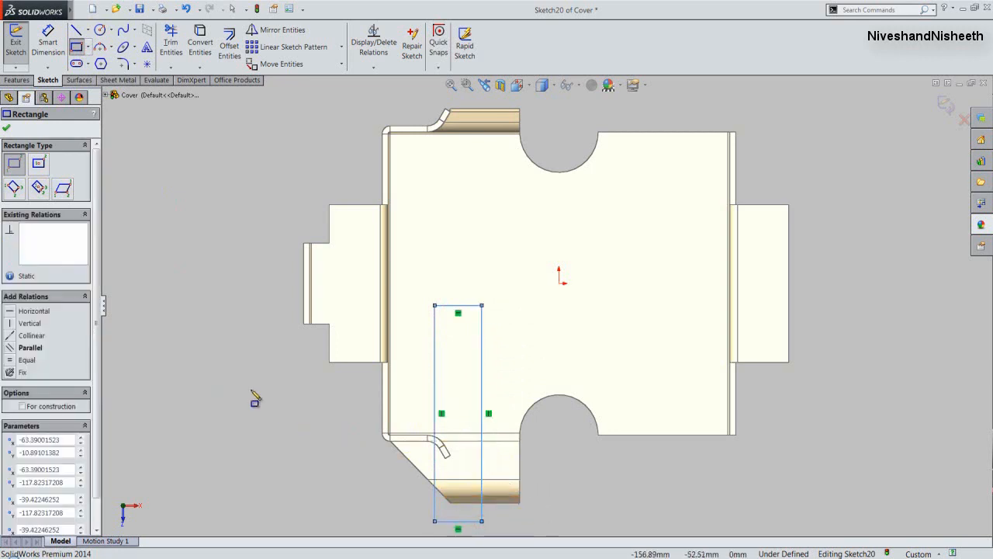
- Dimension the rectangle's short side as 14 mm
left_click(48, 38)
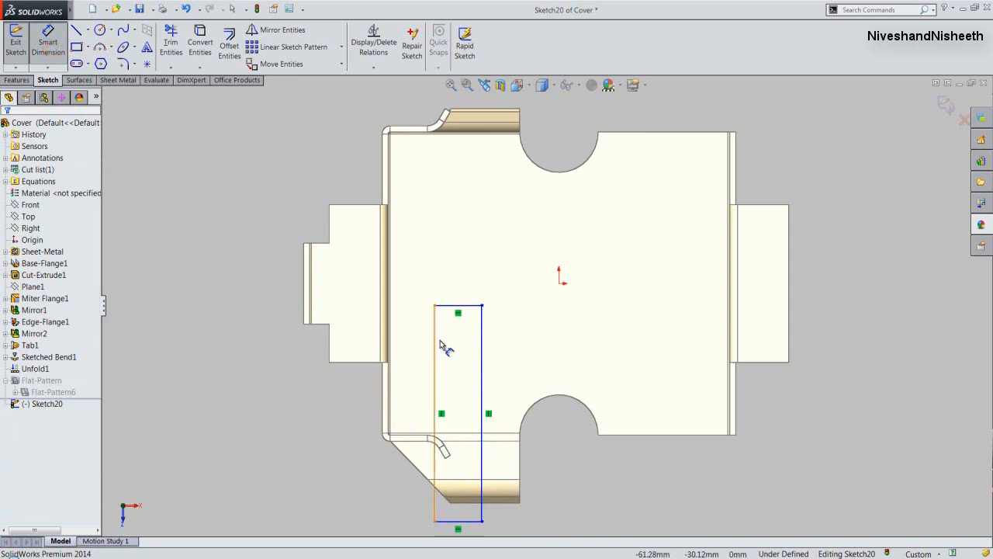
left_click(448, 307)
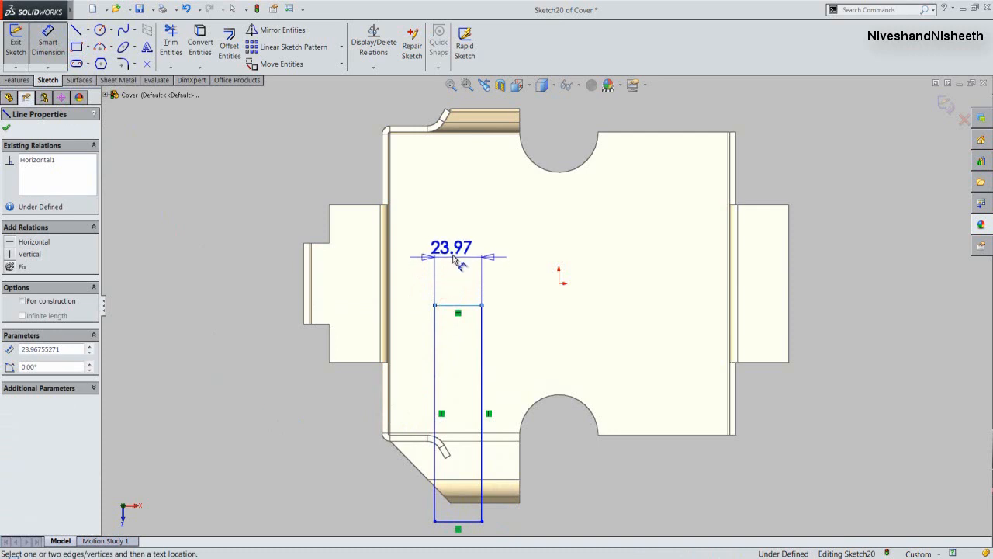
left_click(454, 258)
type("14")
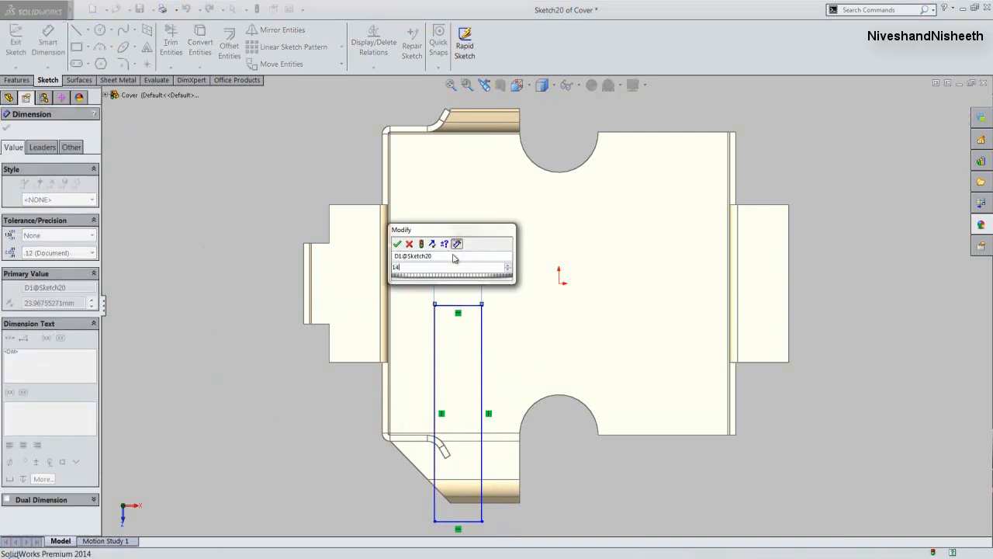
key("Return")
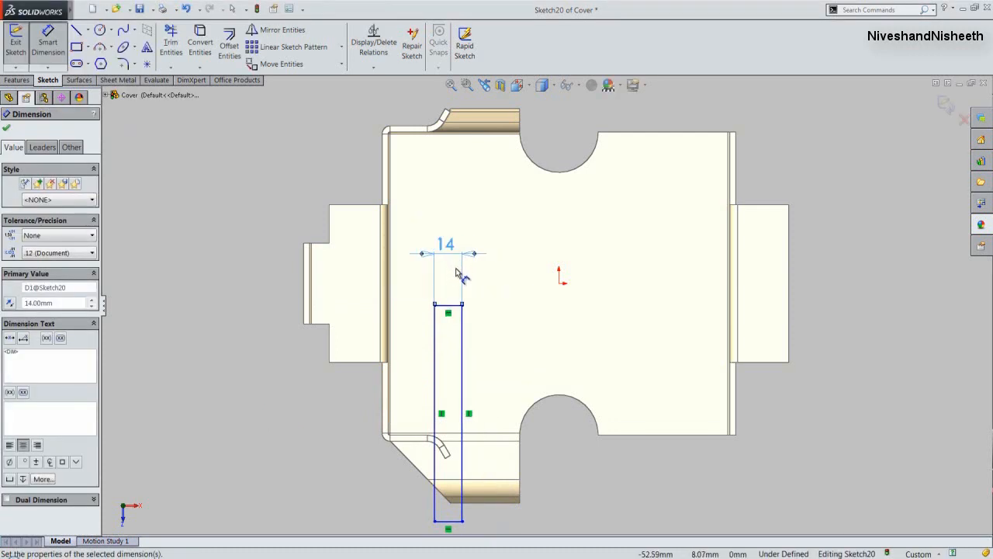
- Dimension the gap between the rectangle's long side nearest the semicircular notch and the notch's corner point as 14 mm
left_click(461, 334)
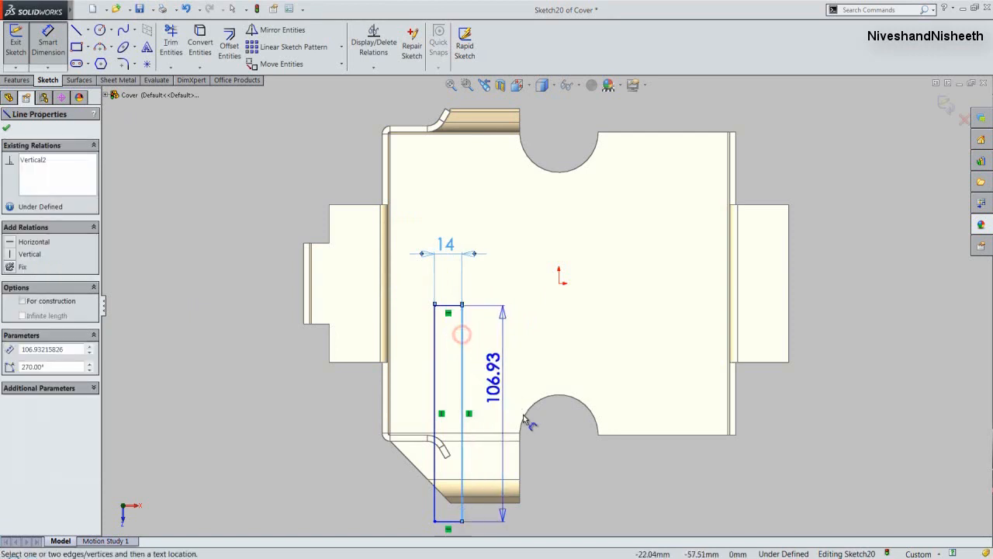
key("Escape")
left_click(520, 430)
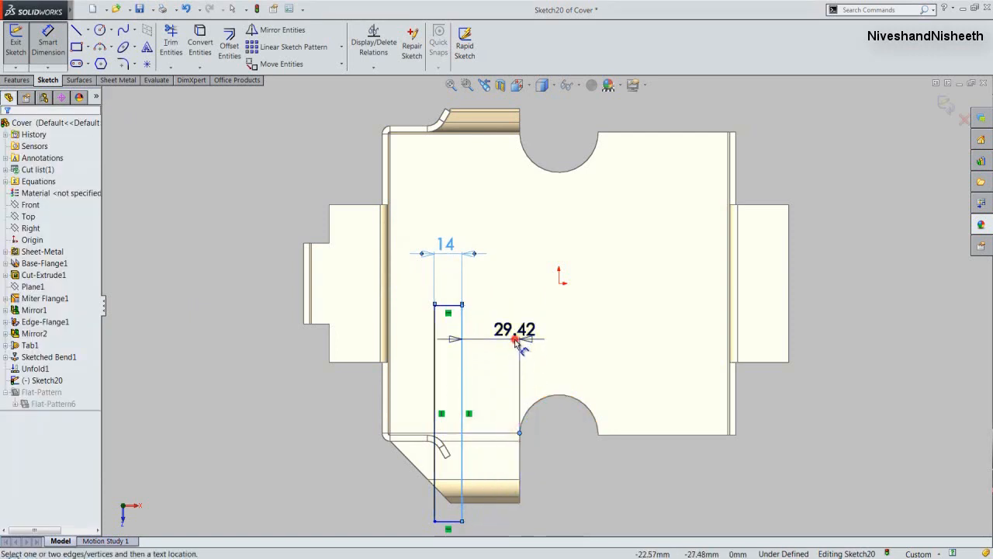
left_click(517, 343)
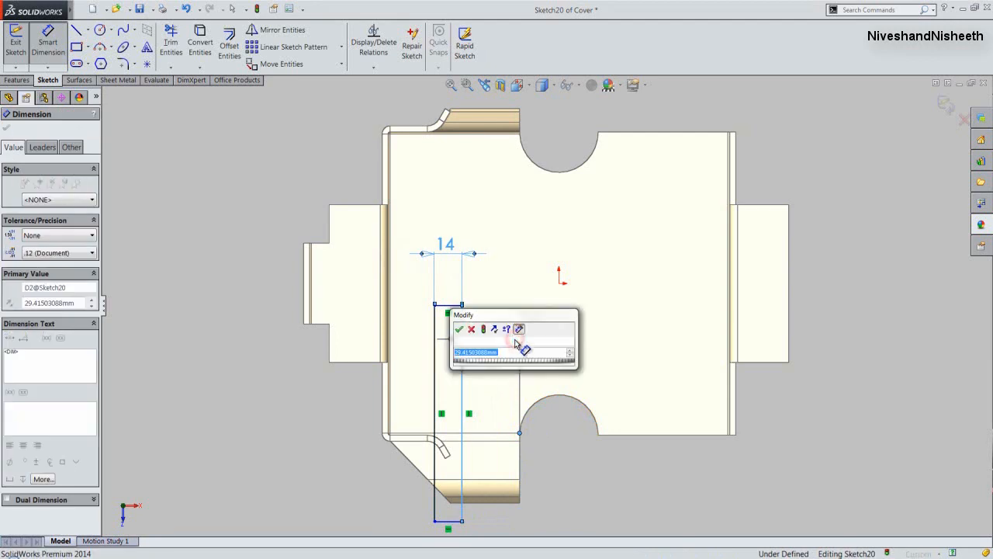
left_click(458, 256)
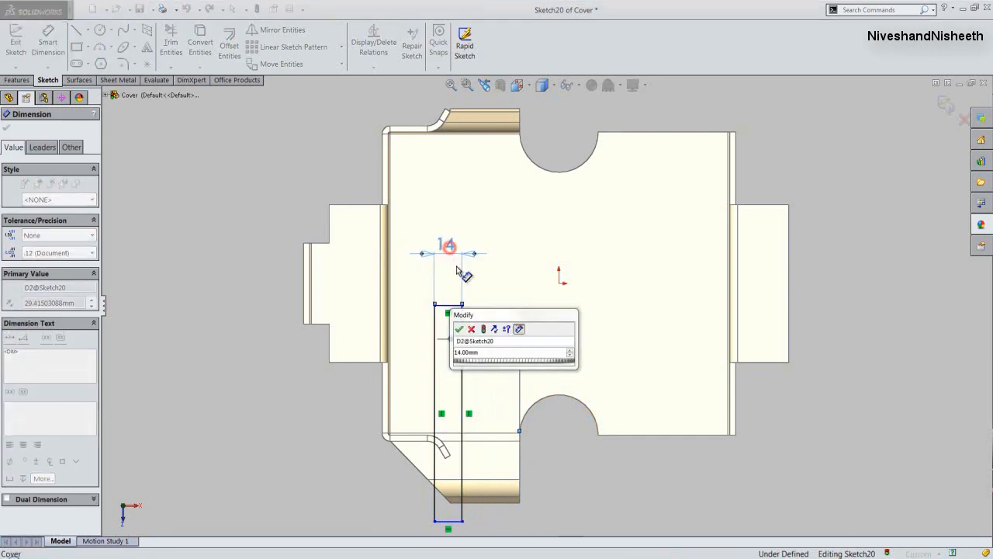
left_click(459, 329)
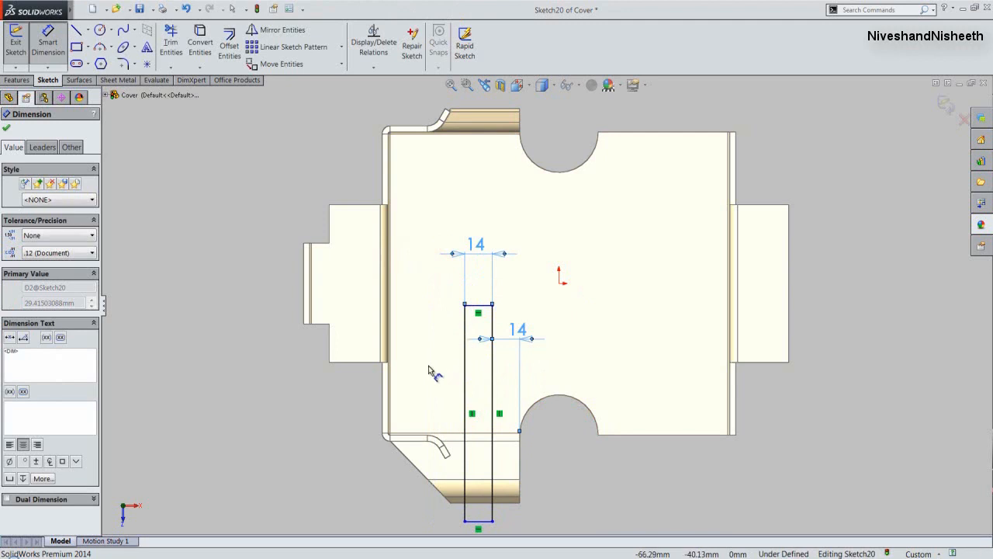
left_click(5, 131)
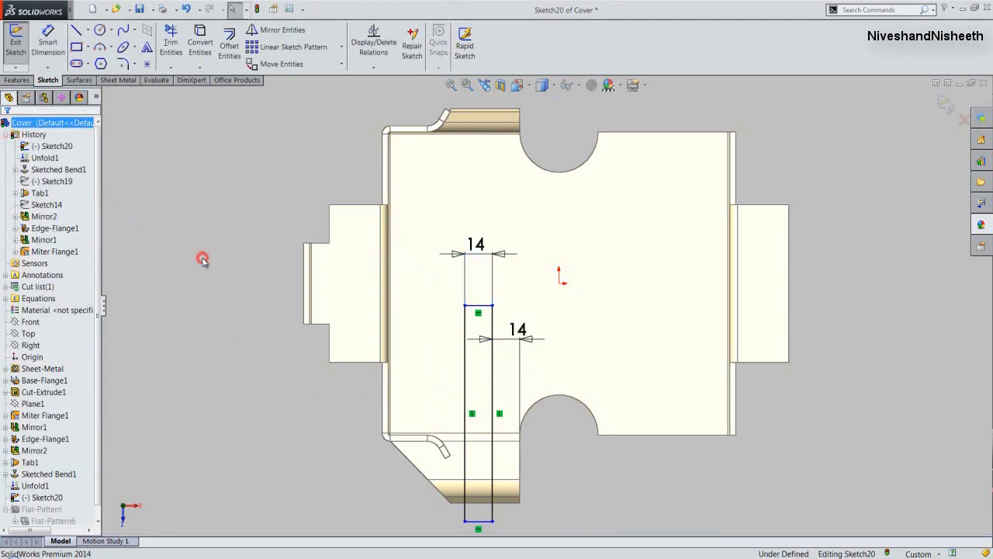
- Make the rectangle's inner short side collinear with the nearby end edge of the side flange that carries the bent tab
left_click(345, 363)
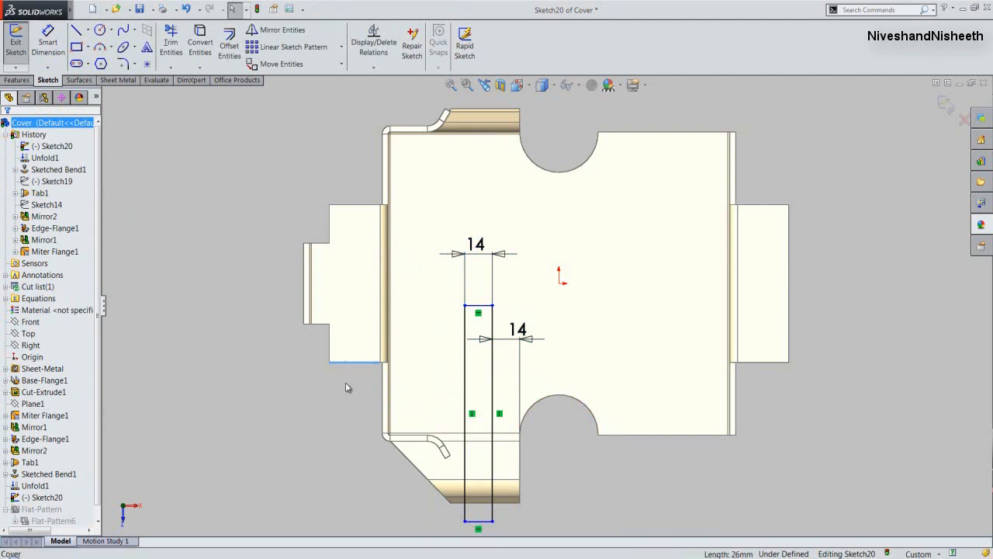
left_click(478, 310, "ctrl")
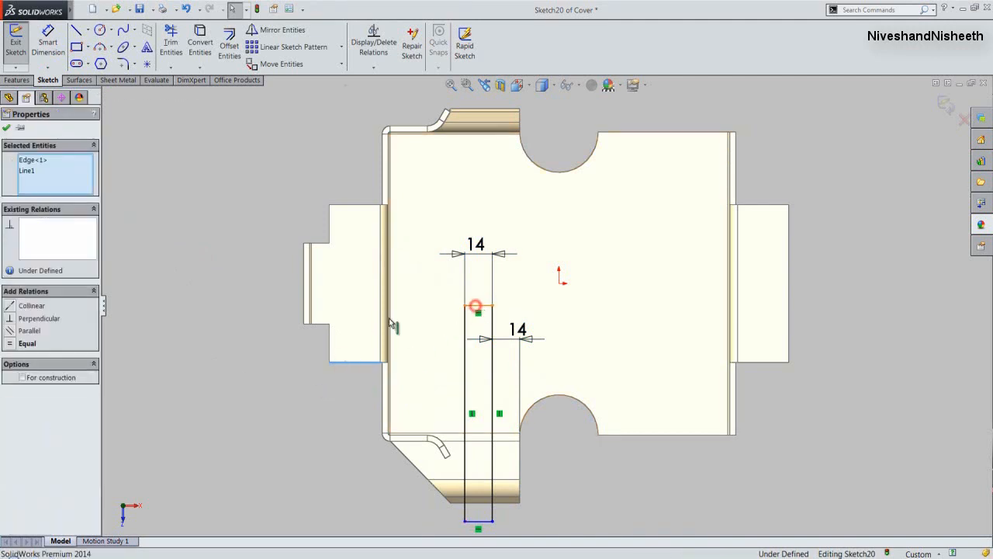
left_click(11, 307)
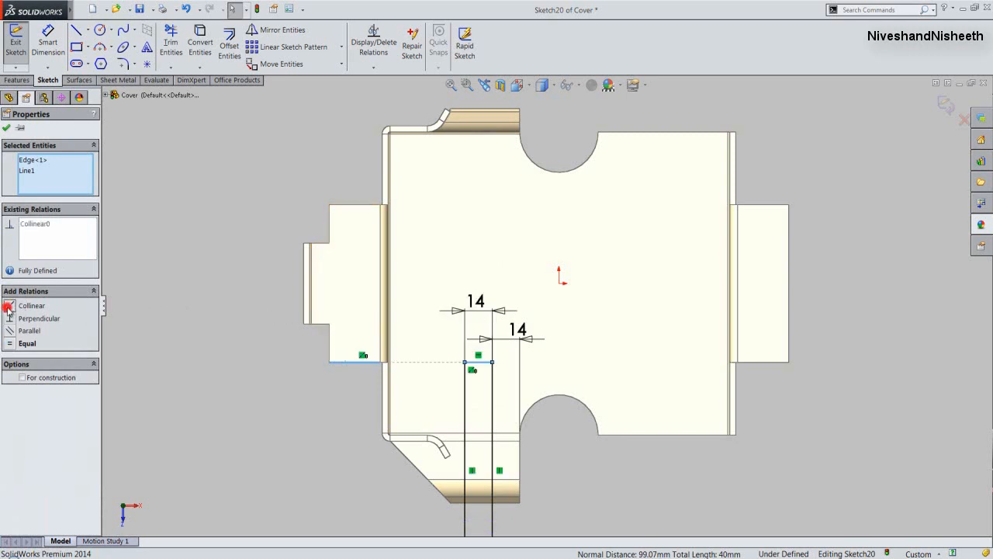
left_click(203, 288)
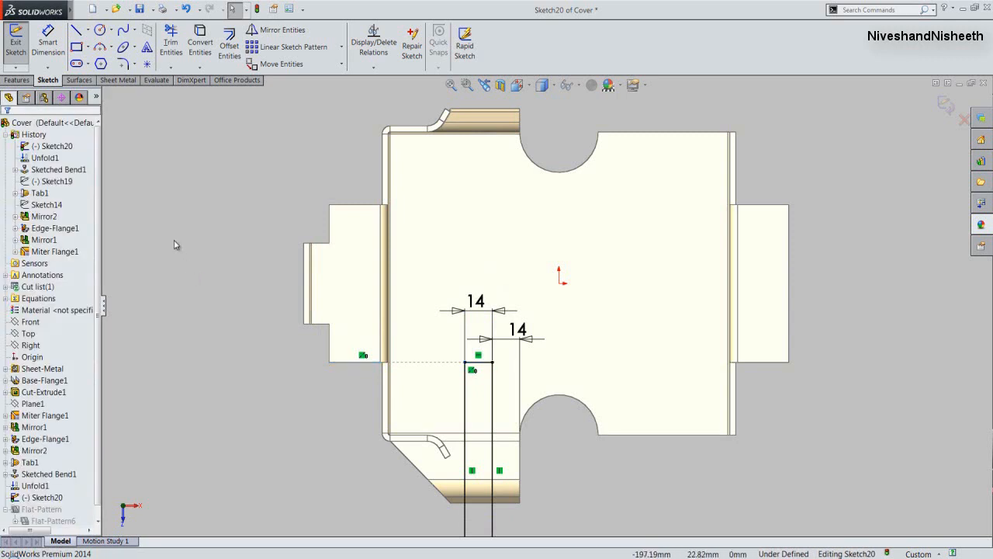
- Finish the rectangle sketch and cut it Through All as a normal cut across the base and unfolded flange
left_click(17, 48)
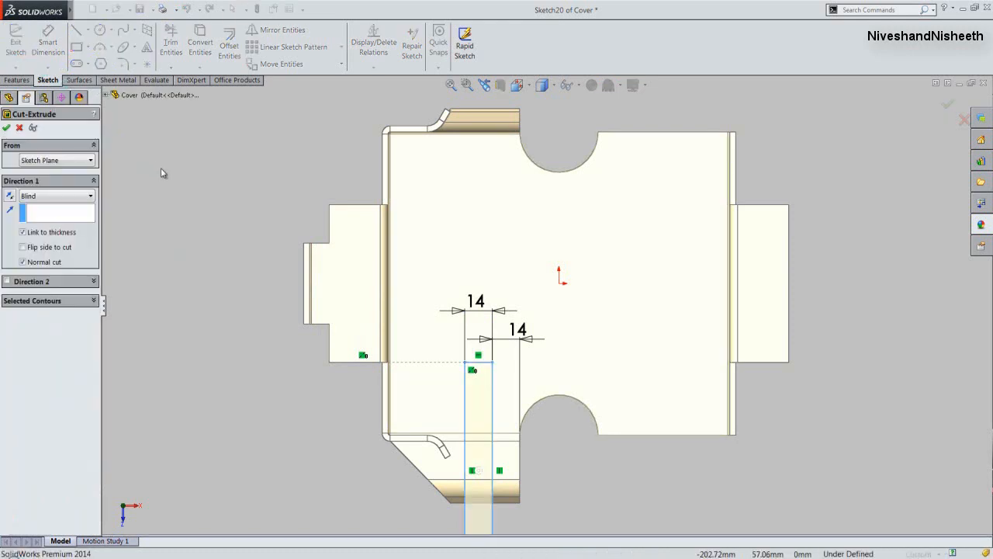
left_click(90, 197)
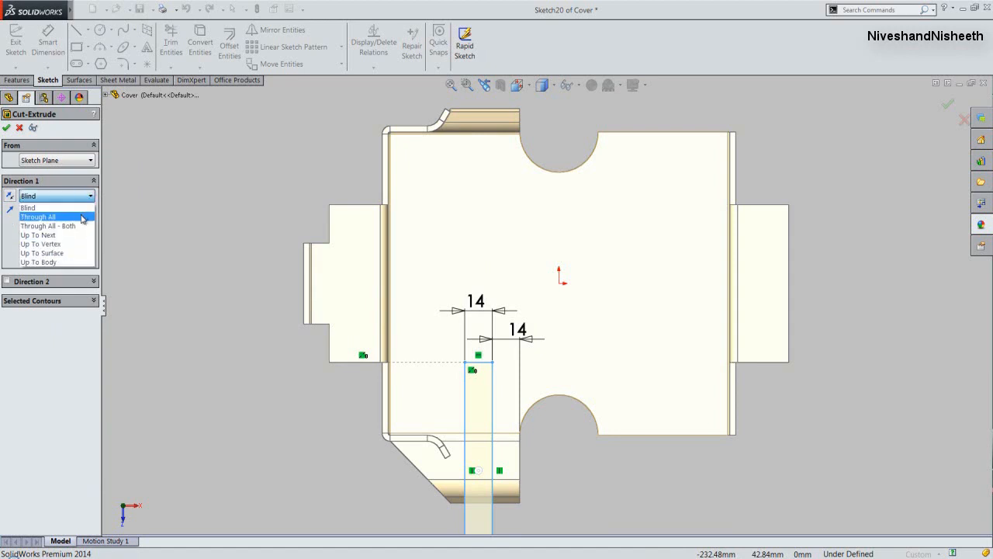
left_click(80, 217)
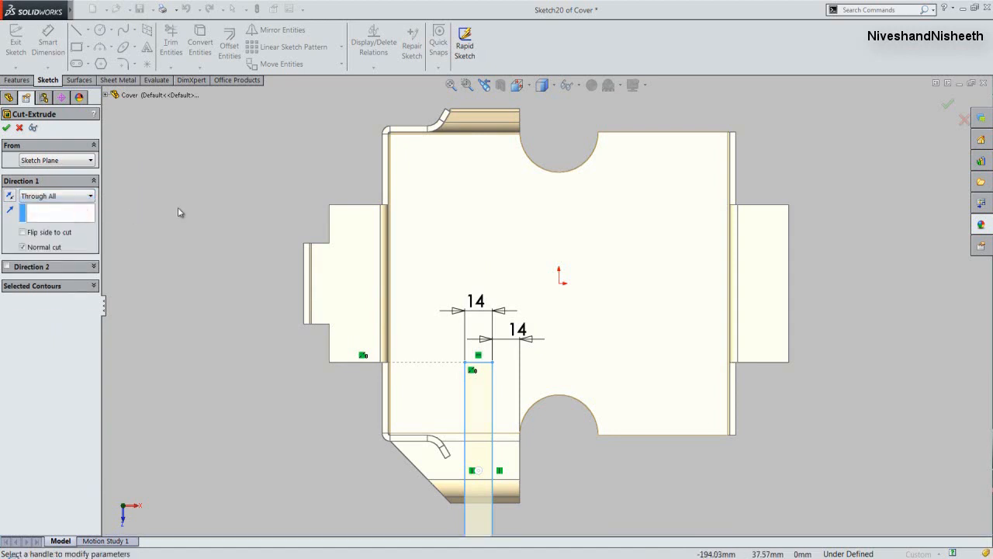
scroll(187, 208, "up", 2)
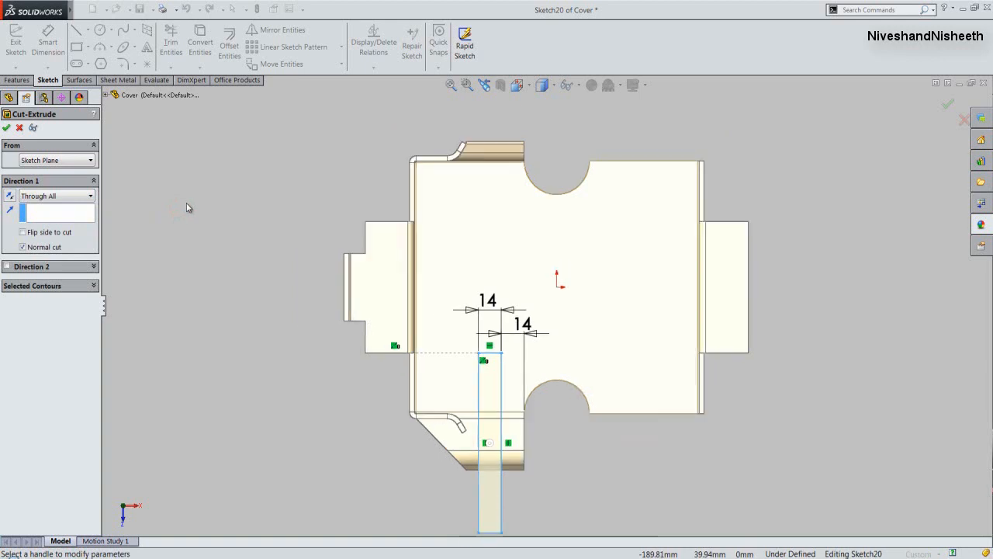
left_click(6, 127)
left_click(215, 206)
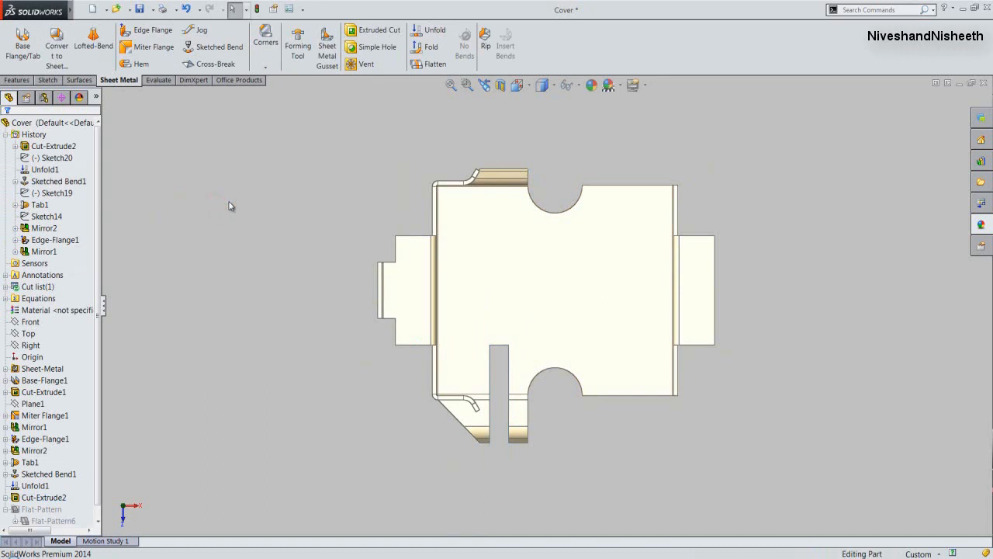
- In an isometric view, fold all unfolded bends back with the base's inner face fixed, and save the part
left_click(521, 91)
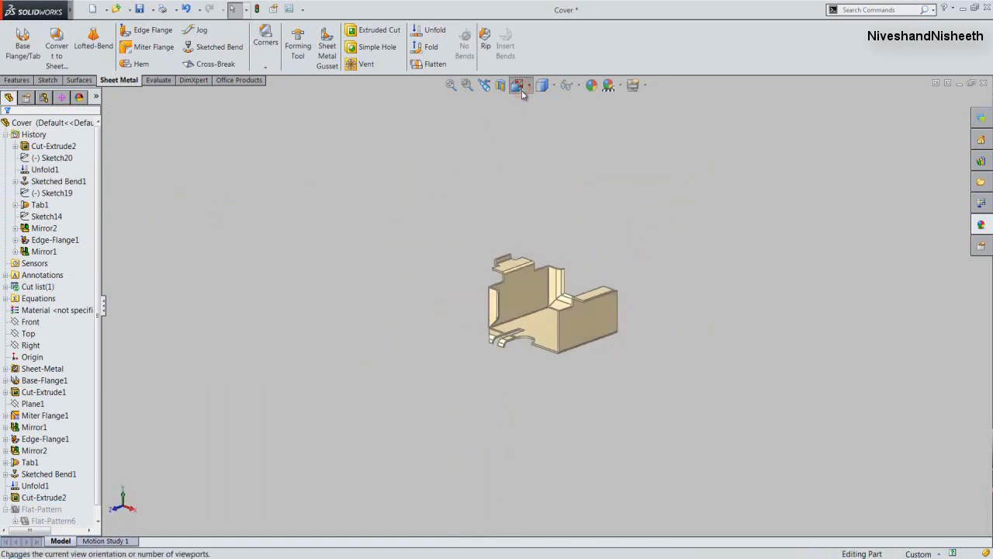
left_click(521, 91)
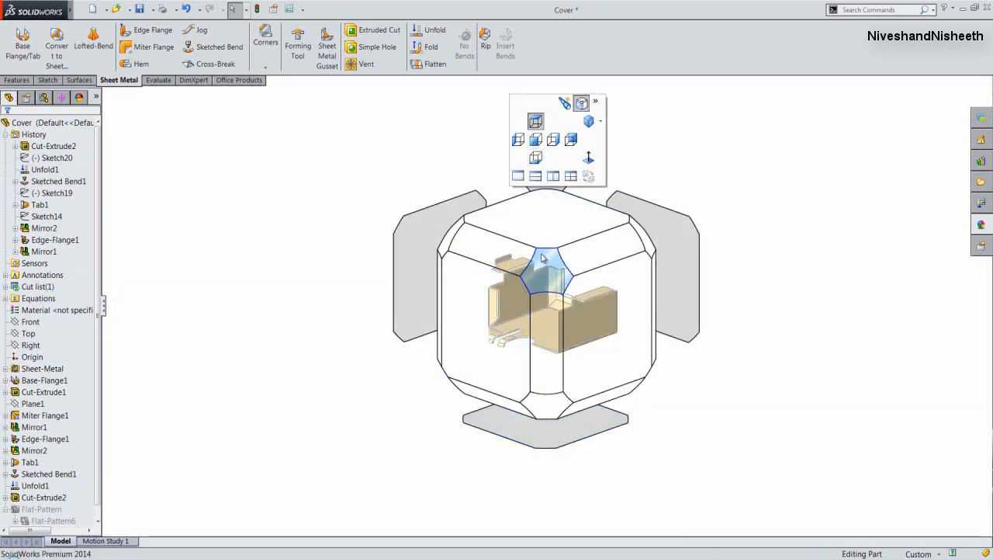
left_click(542, 252)
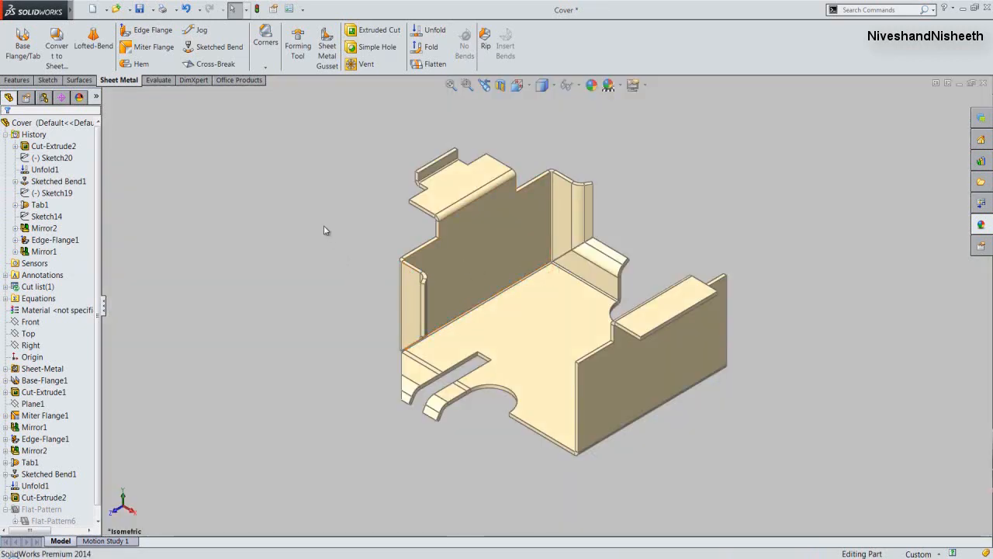
left_click(307, 203)
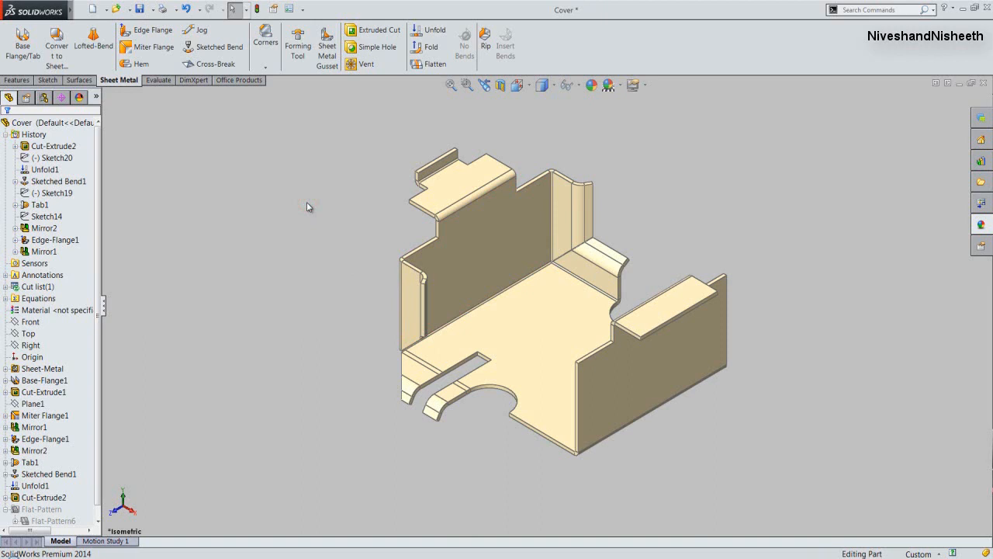
left_click(426, 50)
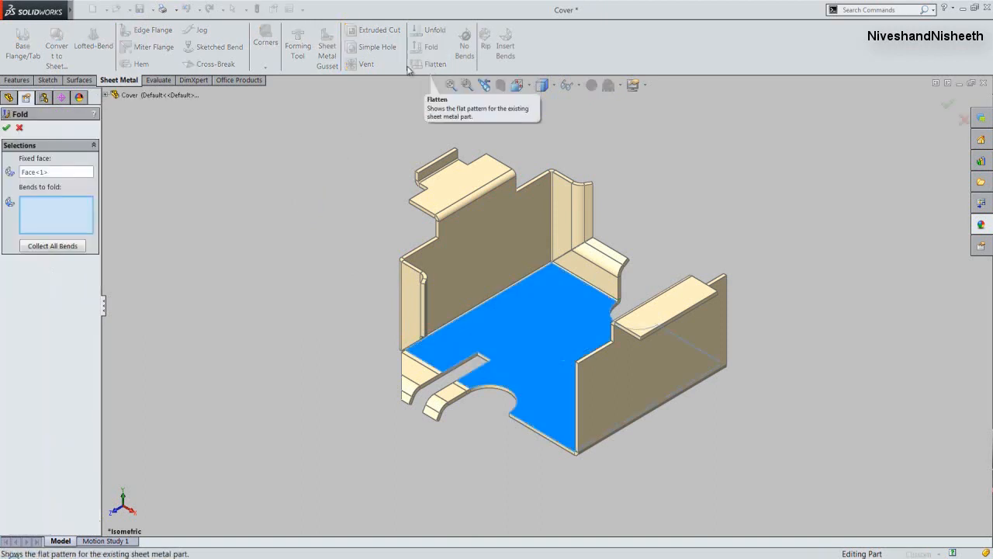
left_click(349, 155)
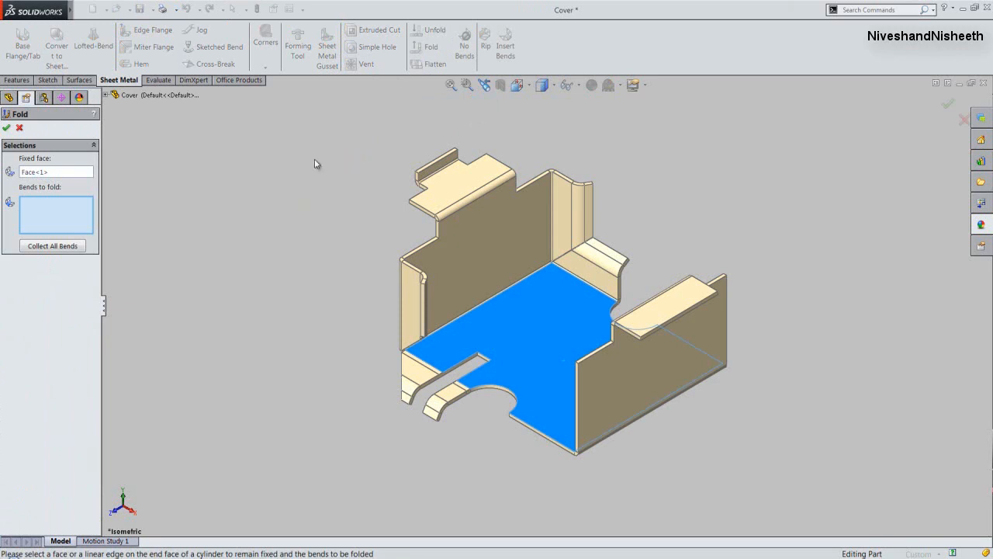
left_click(69, 247)
left_click(6, 127)
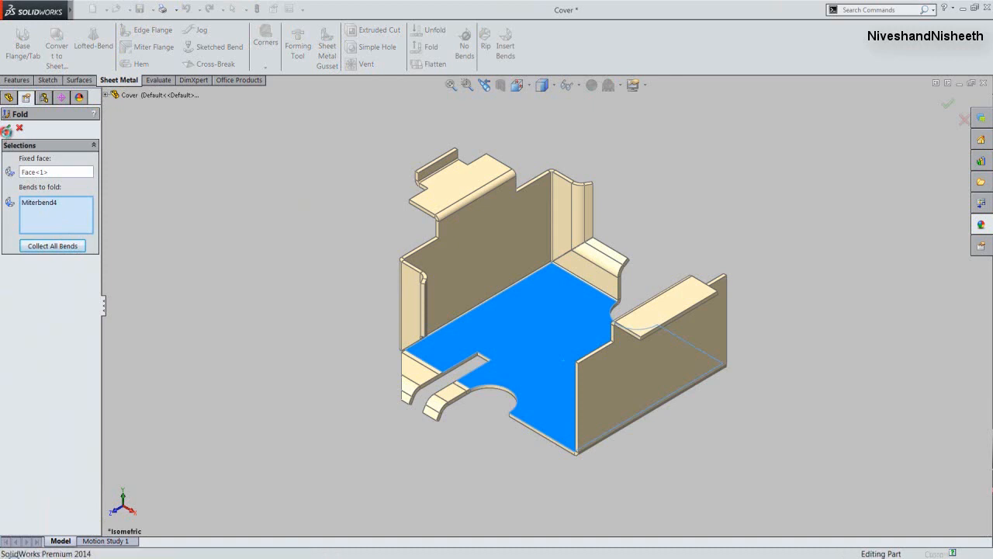
left_click(201, 195)
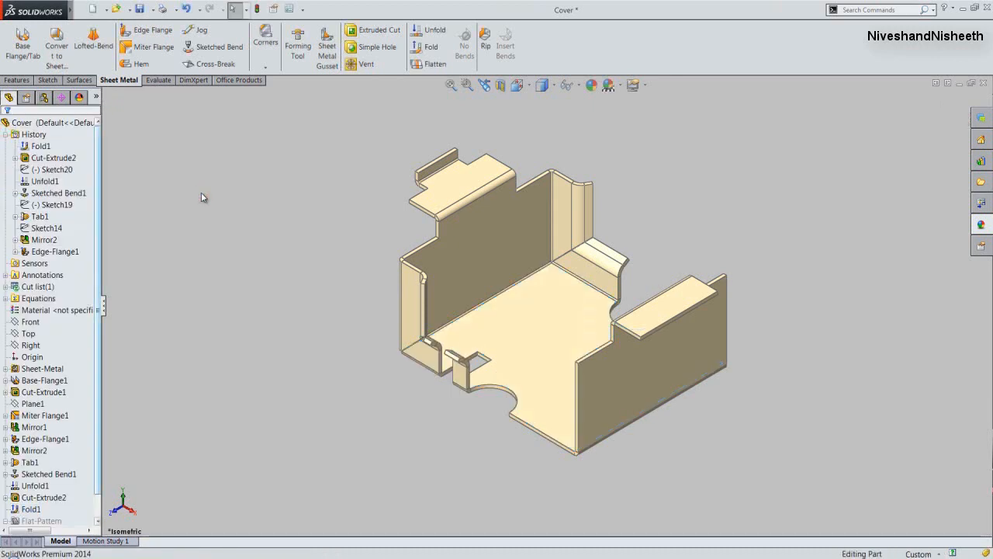
left_click(141, 9)
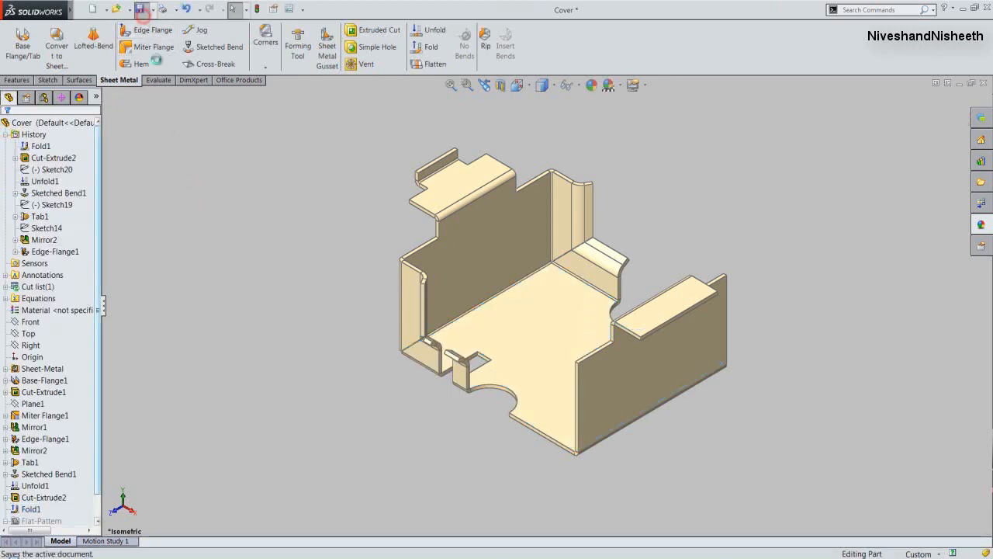
left_click(165, 161)
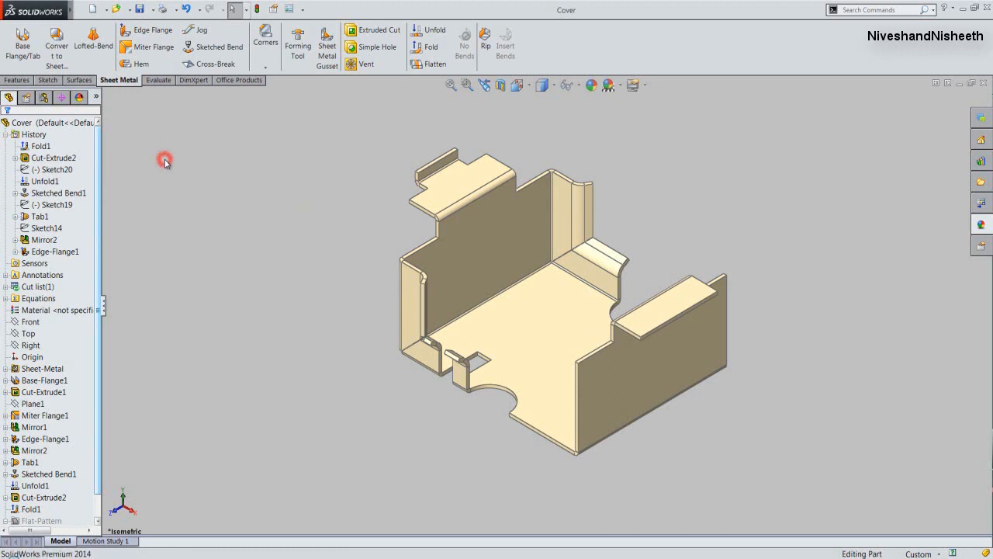
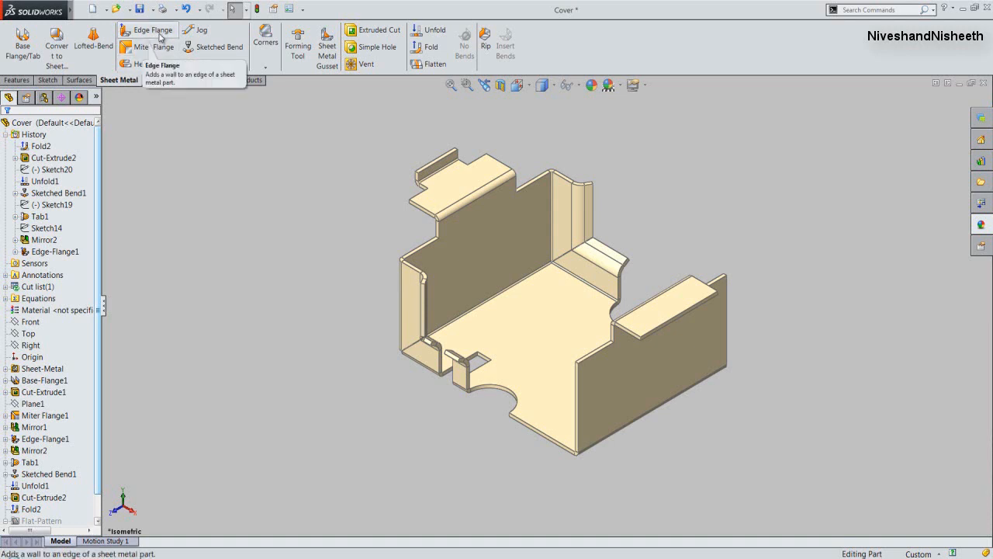
- Start an edge flange on the base's open end edge beside the semicircular notch, pointing upward at a 75-degree angle
left_click(159, 36)
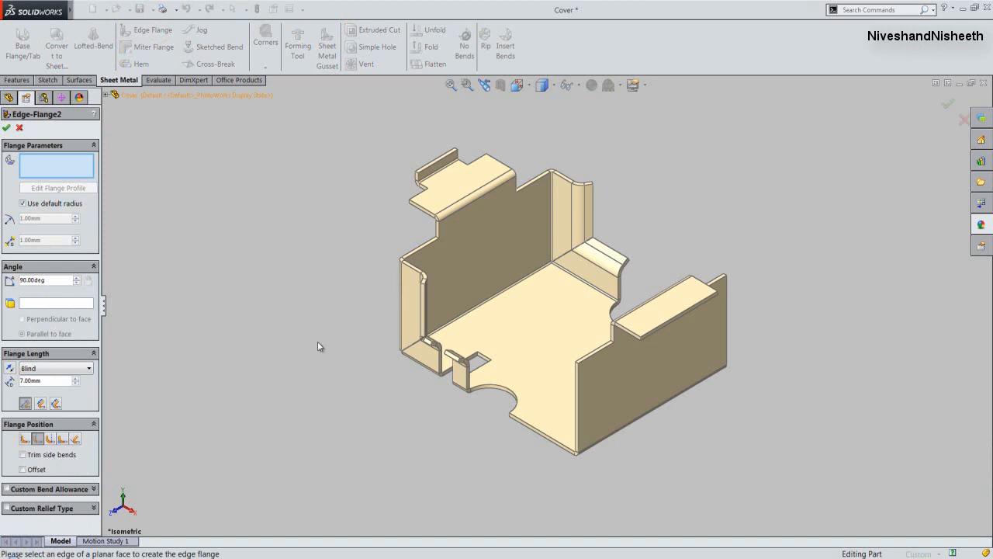
left_click(527, 427)
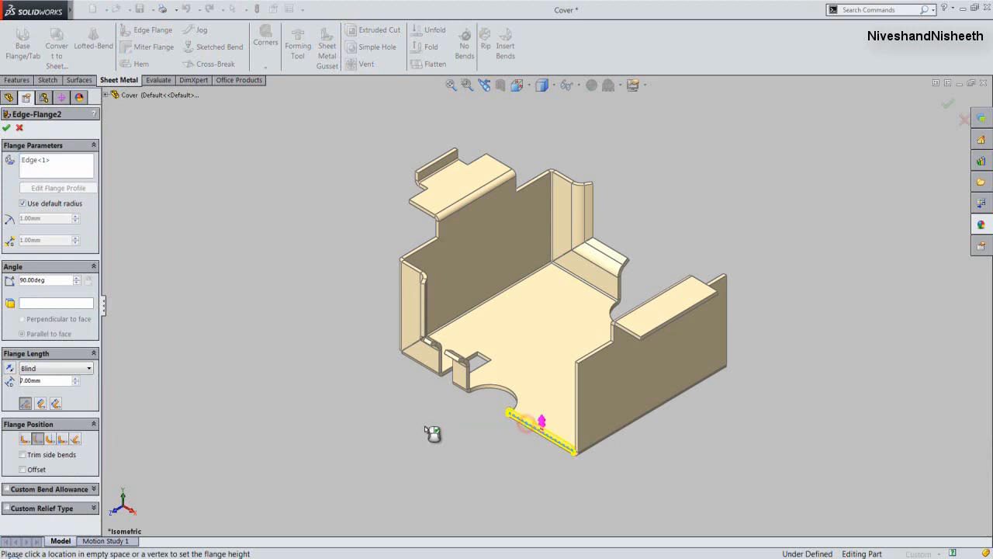
left_click(380, 339)
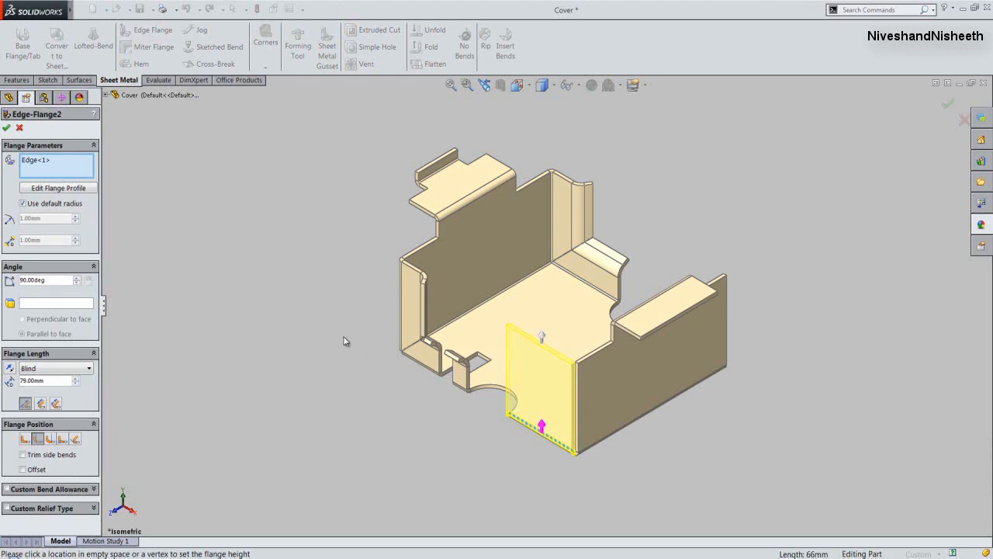
left_click(24, 280)
left_click(22, 280)
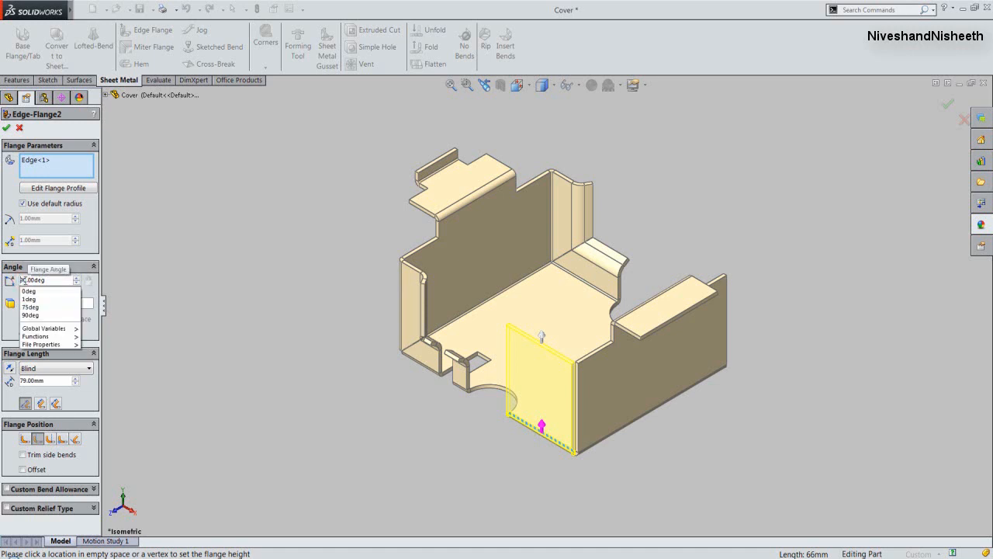
key("BackSpace")
key("BackSpace")
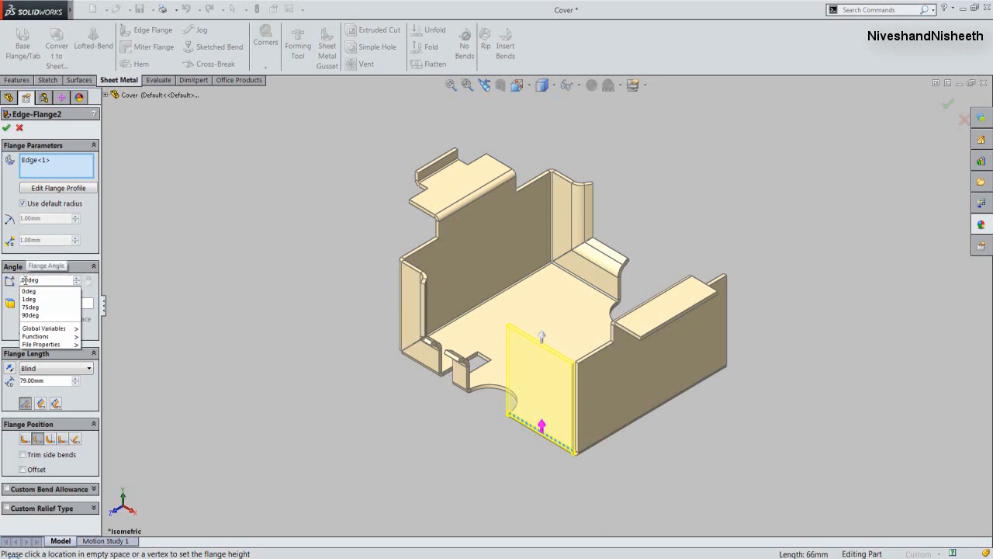
type("75")
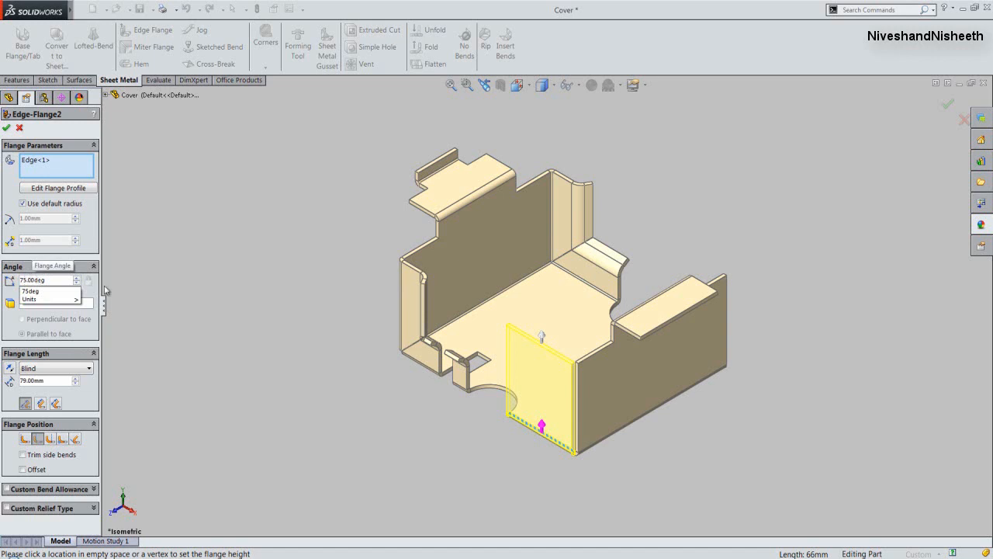
left_click(130, 294)
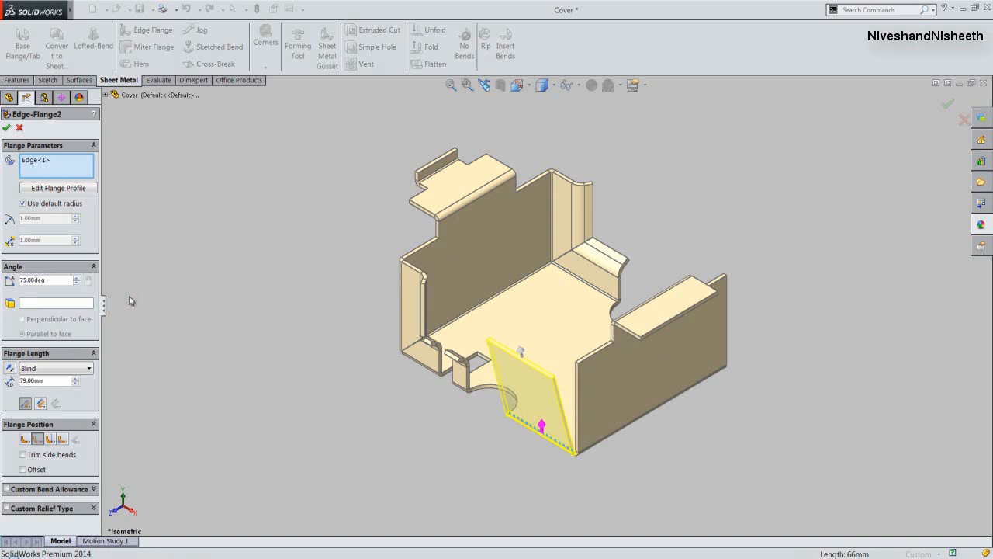
- Set the new edge flange's blind length to 85 mm
left_click(24, 380)
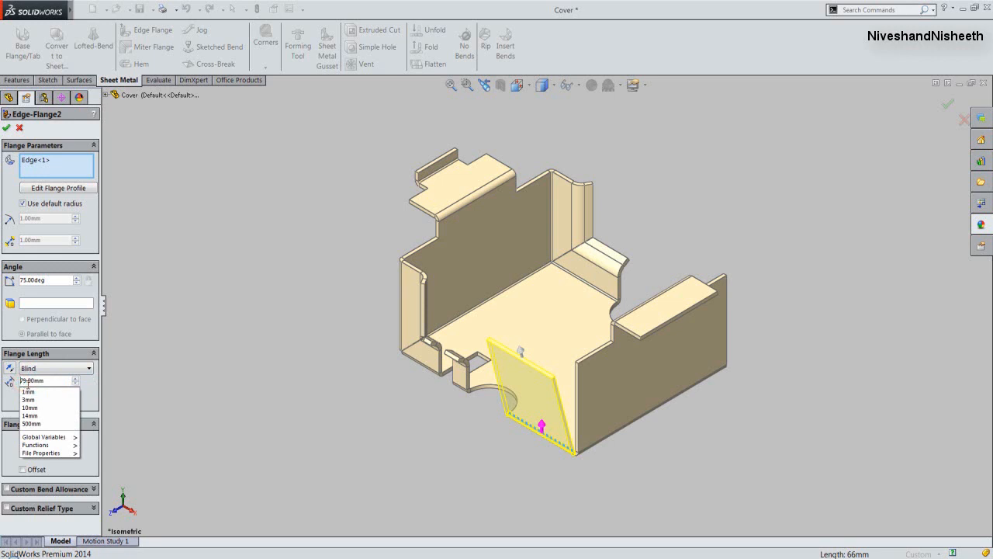
key("BackSpace")
key("BackSpace")
type("85")
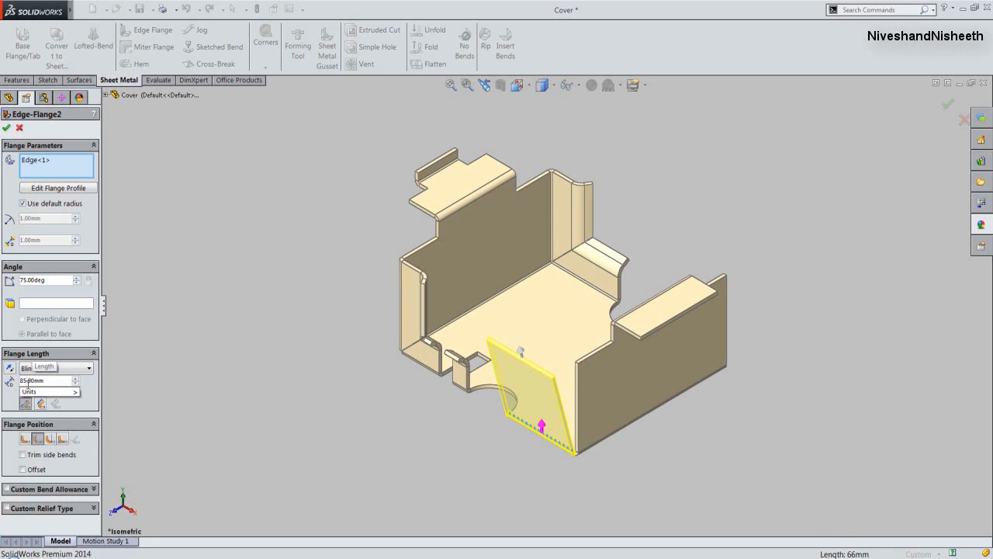
key("Return")
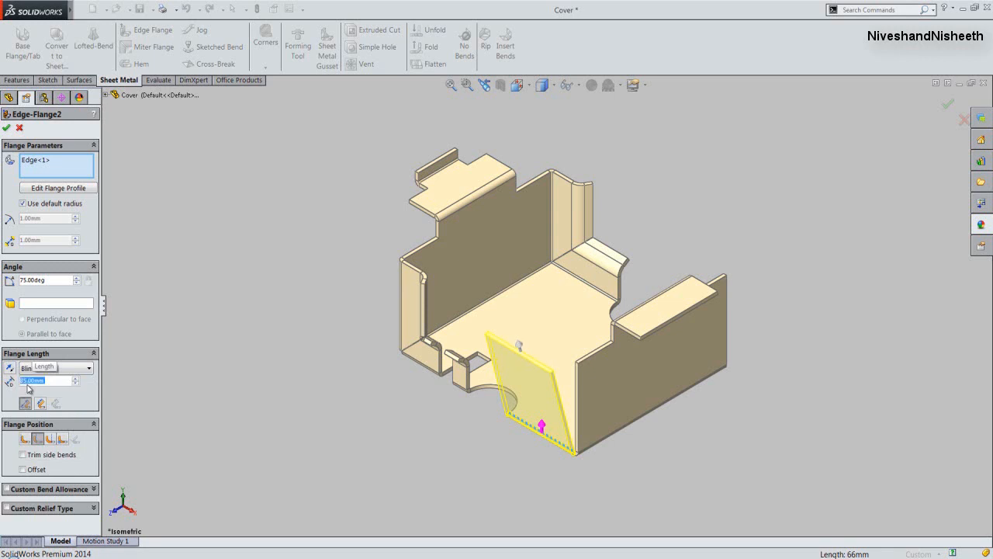
left_click(108, 380)
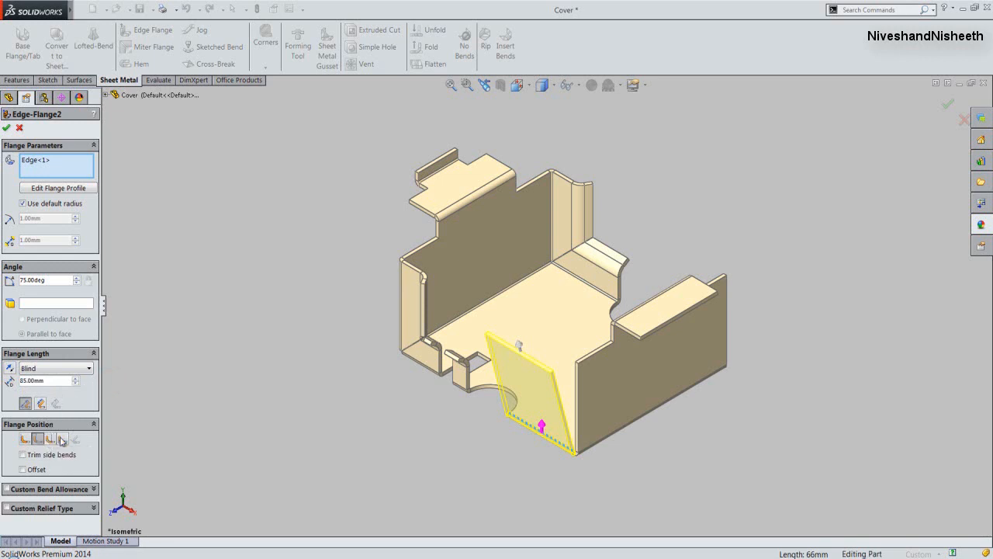
- Enable a custom rectangular relief with a 0.3 relief ratio for the edge flange and create it
left_click(122, 437)
left_click(8, 508)
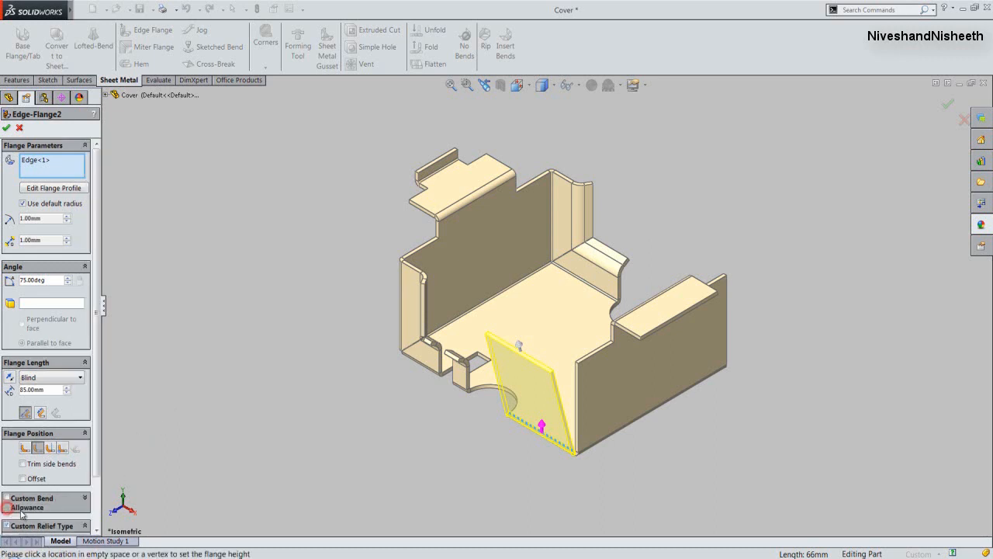
left_click_drag(96, 463, 98, 520)
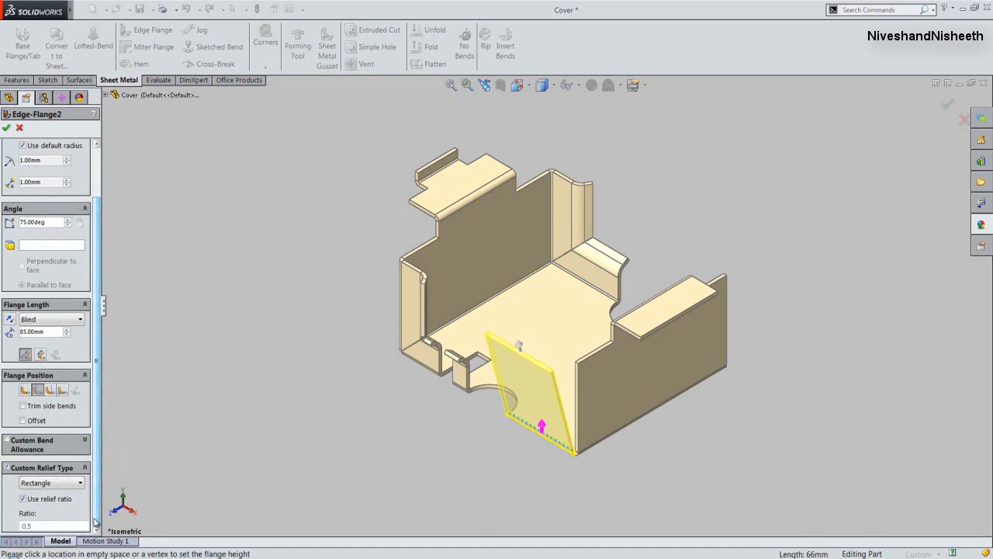
double_click(28, 526)
type("0.3")
left_click(96, 496)
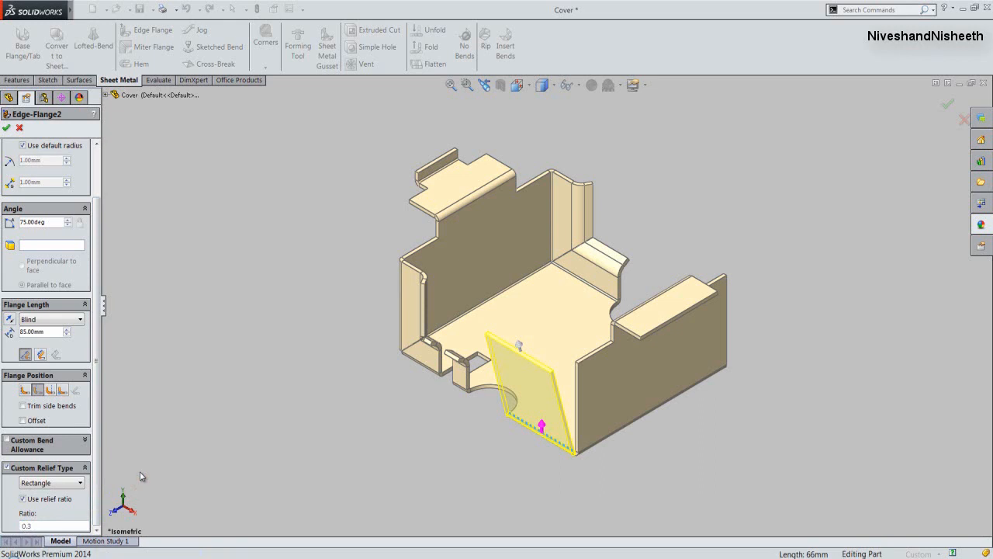
left_click(7, 127)
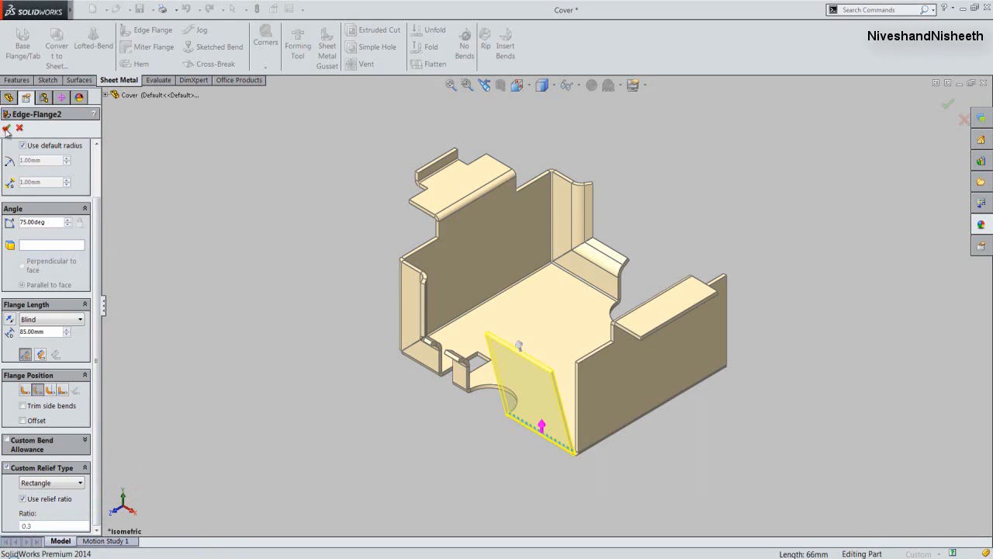
left_click(150, 161)
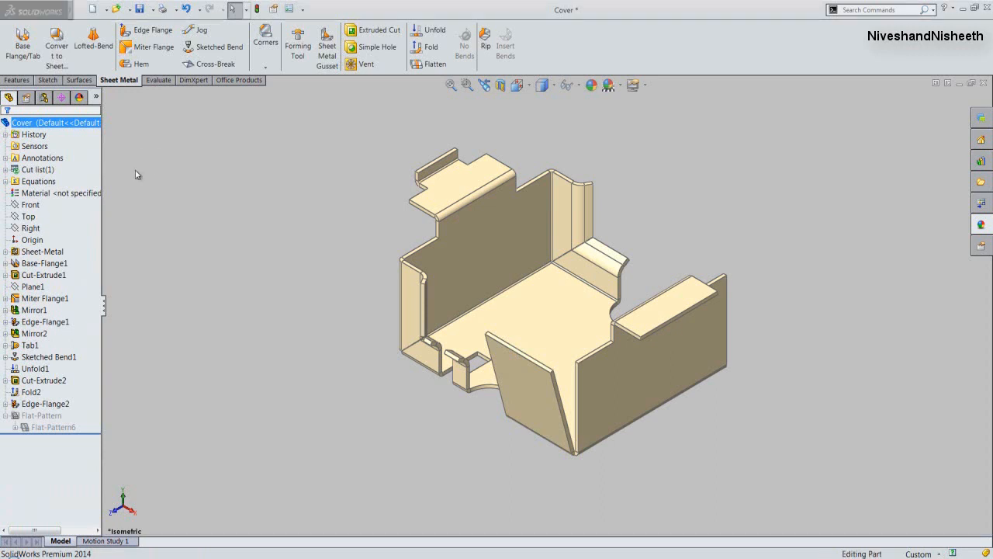
left_click(136, 174)
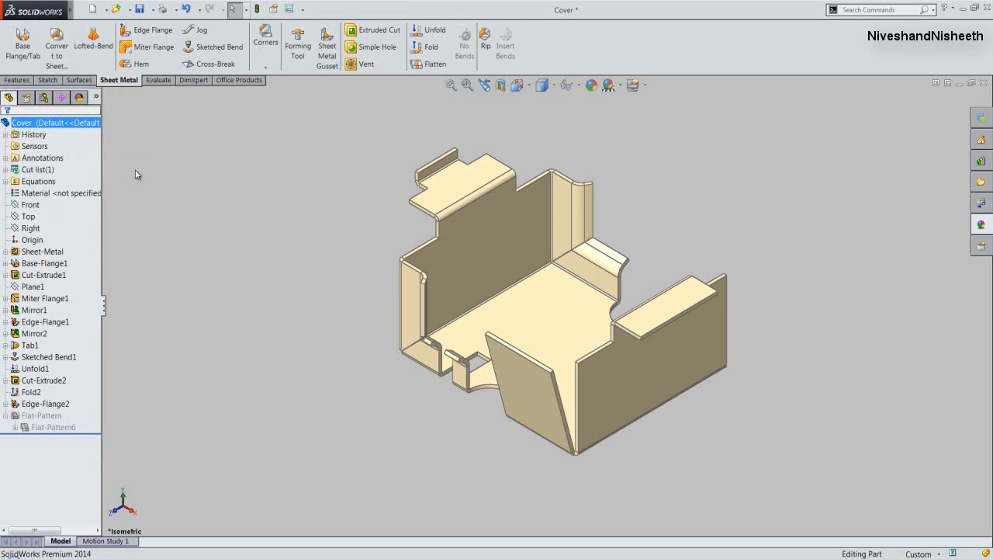
- Close the gap between the side wall's vertical end face and the angled flange with a Butt-type Closed Corner
left_click(264, 68)
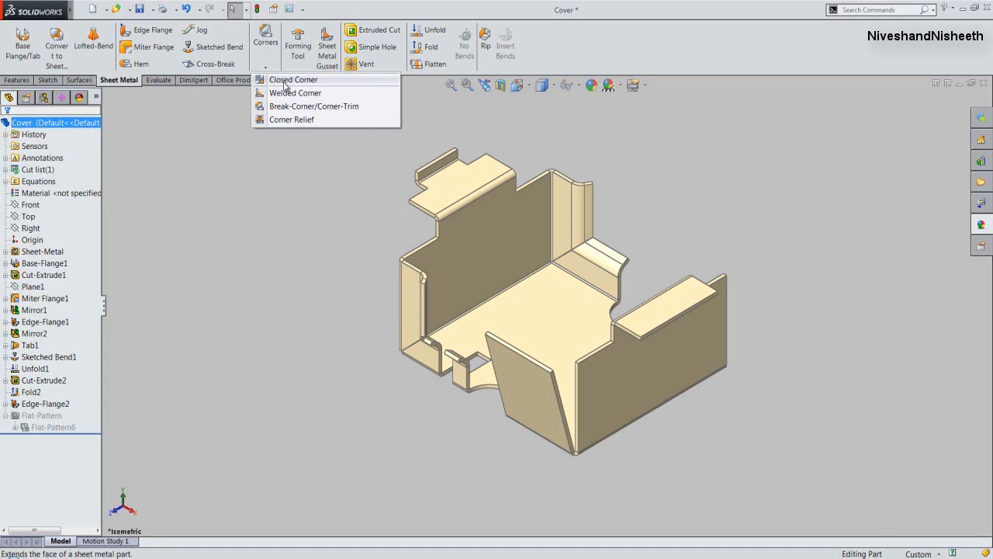
left_click(286, 82)
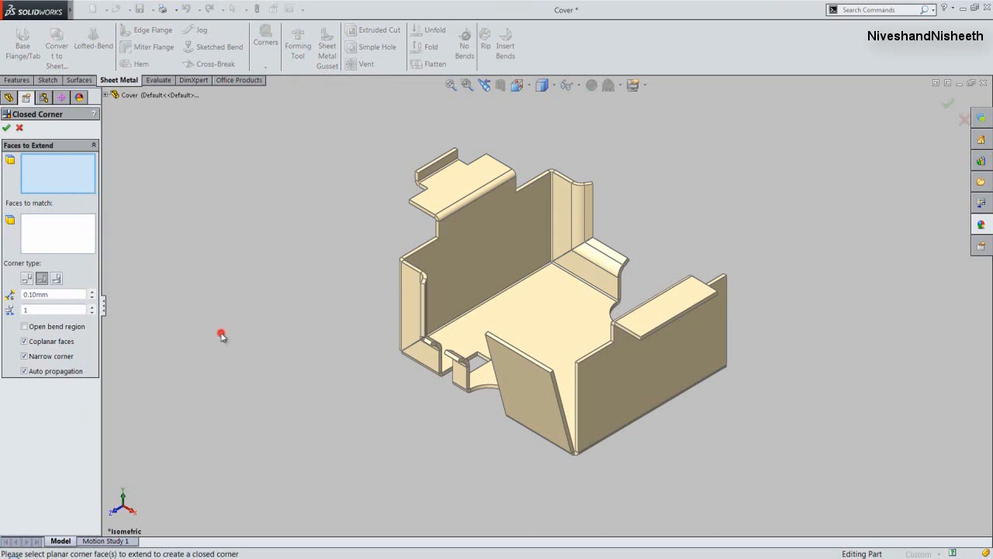
scroll(578, 419, "down", 2)
scroll(577, 419, "down", 1)
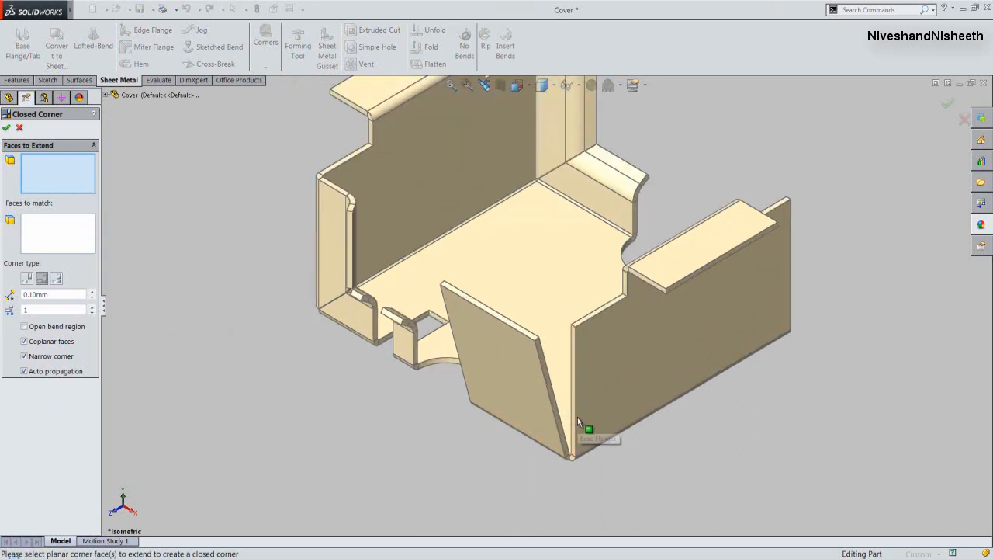
left_click(574, 420)
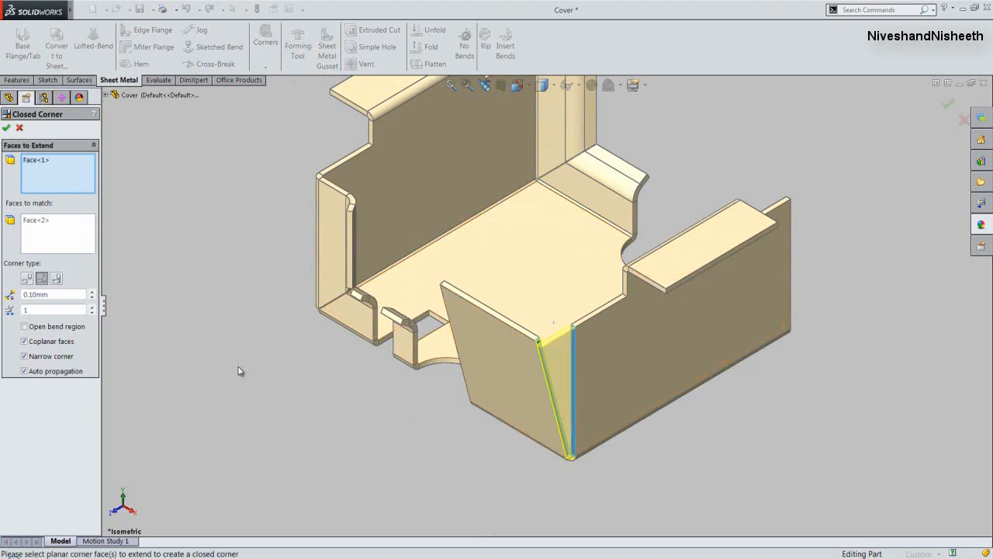
left_click(27, 278)
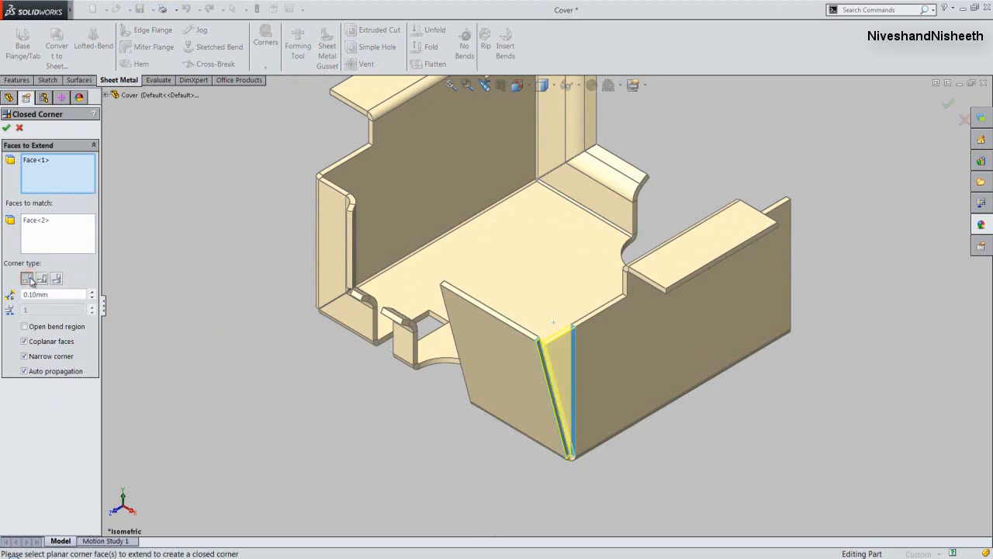
left_click(7, 128)
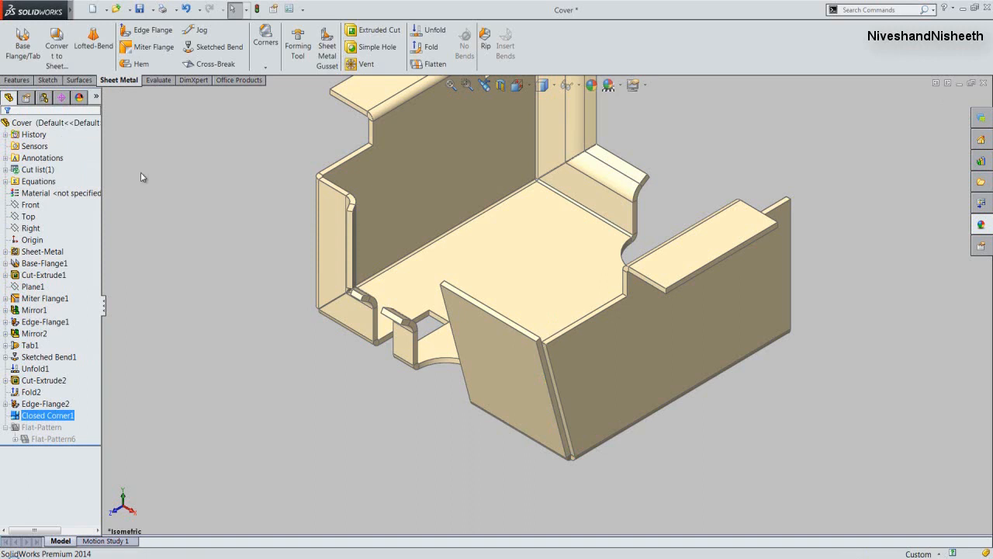
left_click(140, 174)
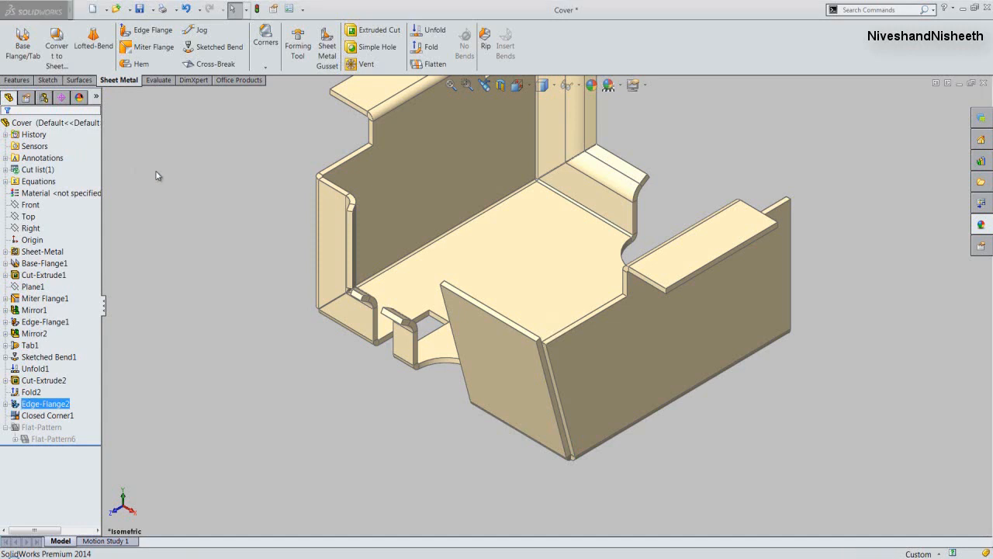
left_click(156, 171)
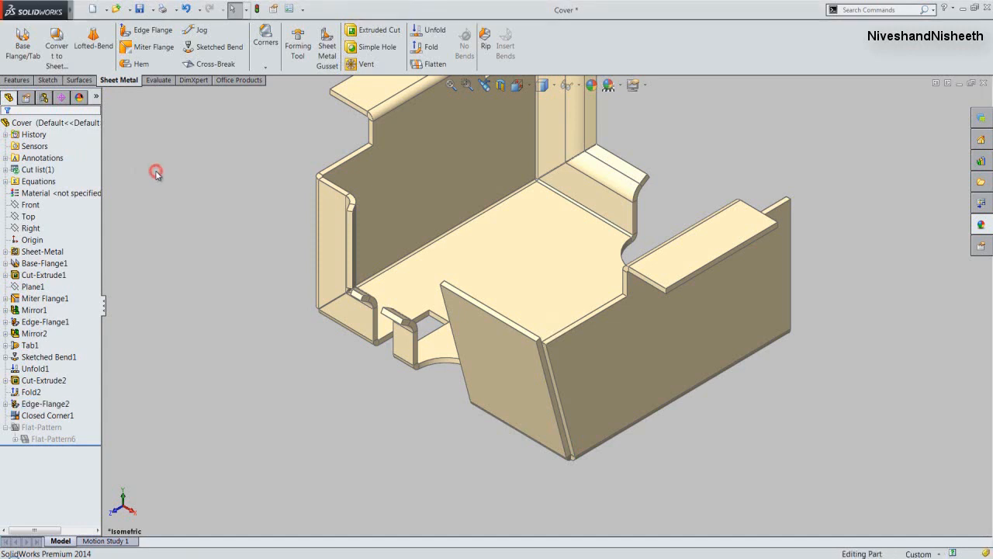
- Flatten the whole part to examine its flat pattern, and return it to the folded state
left_click(452, 85)
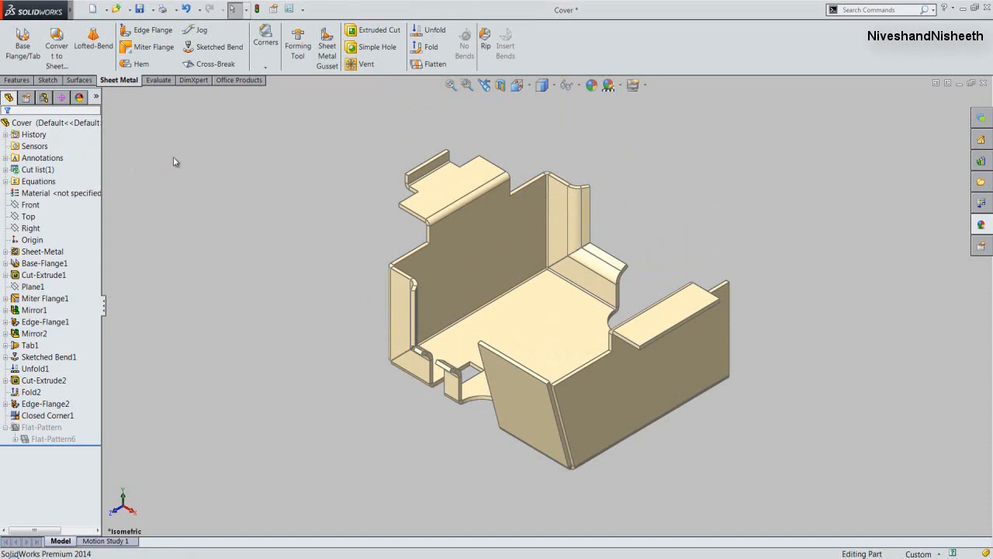
left_click(424, 68)
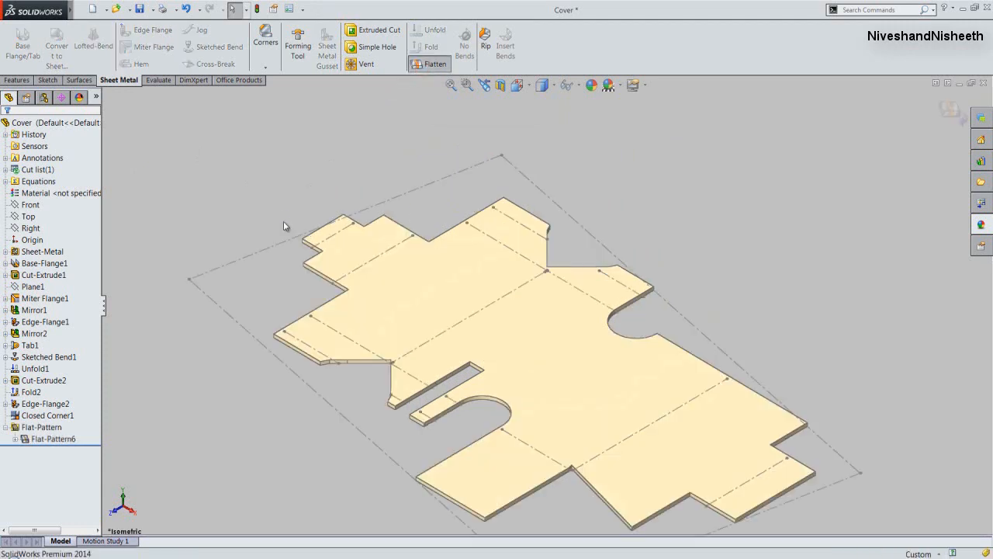
left_click(253, 169)
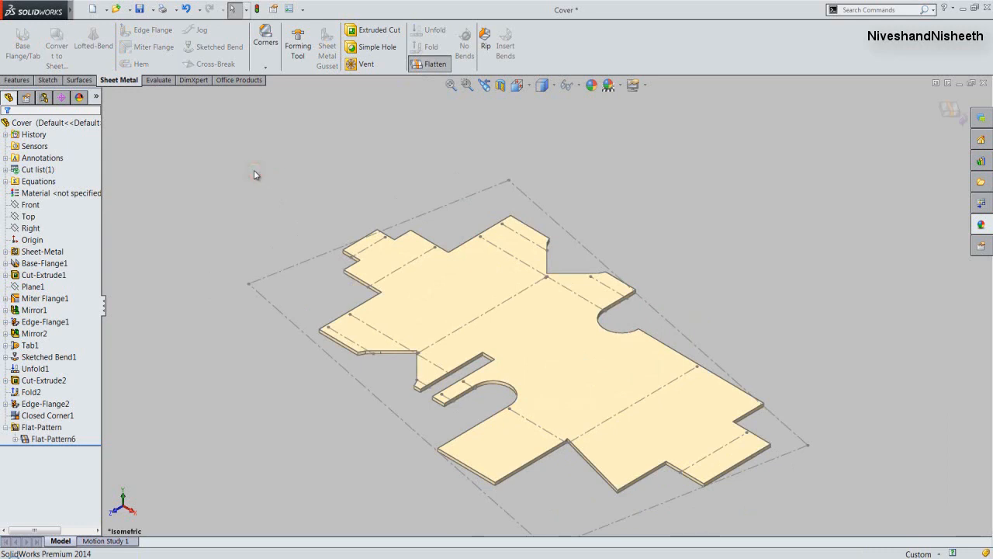
left_click(419, 69)
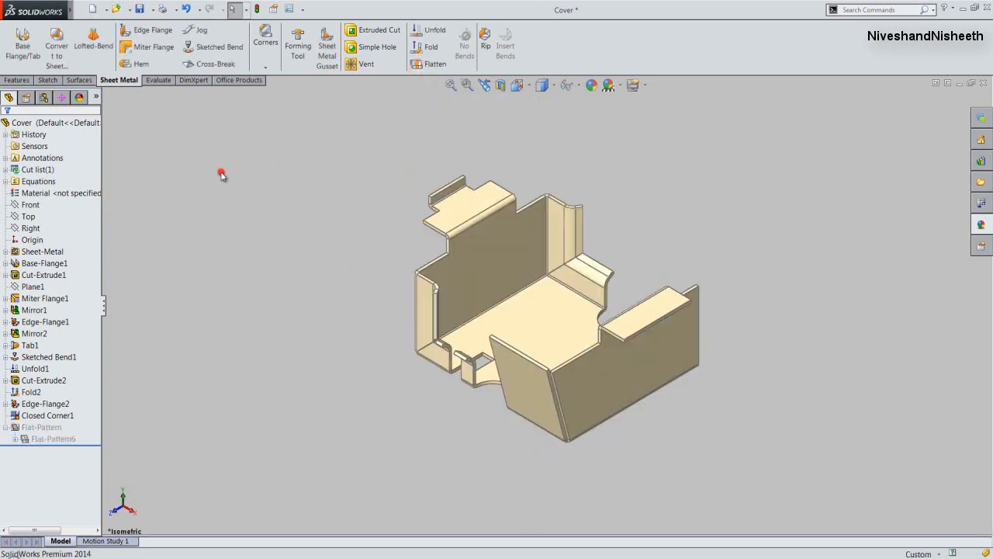
- Save the folded Cover part
left_click(451, 85)
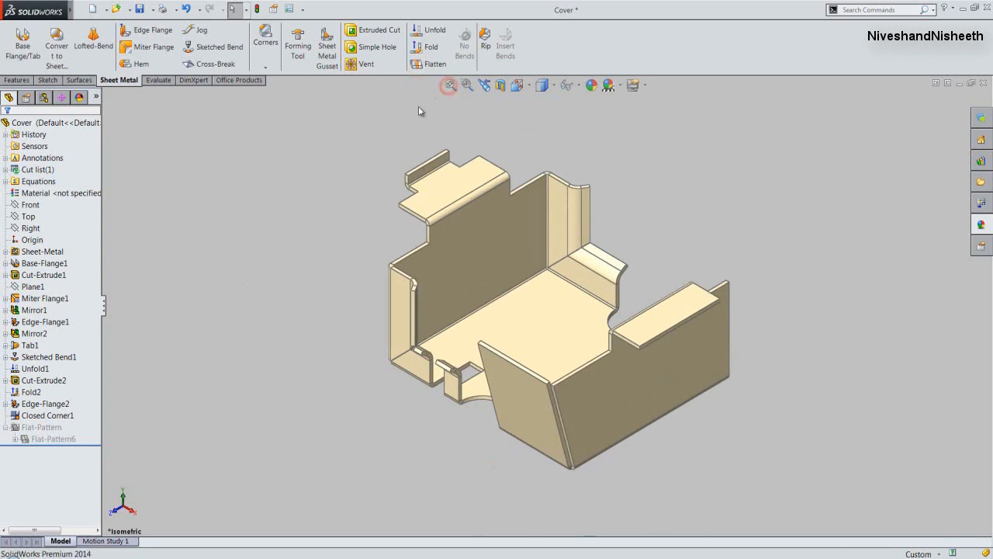
left_click(140, 9)
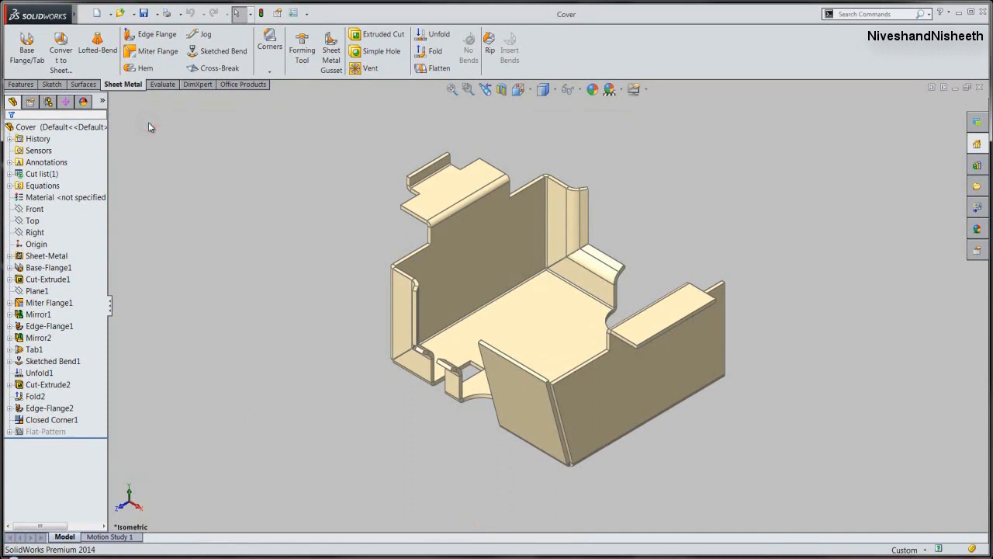
left_click(129, 128)
- Start a new drawing from the Cover part using the Tutorial set's draw template
mouse_move(73, 14)
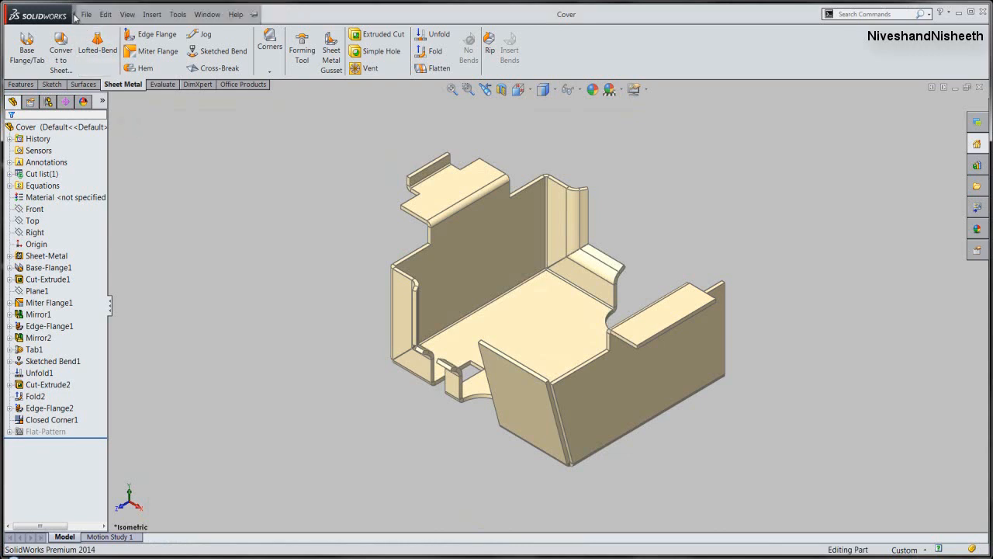
left_click(86, 15)
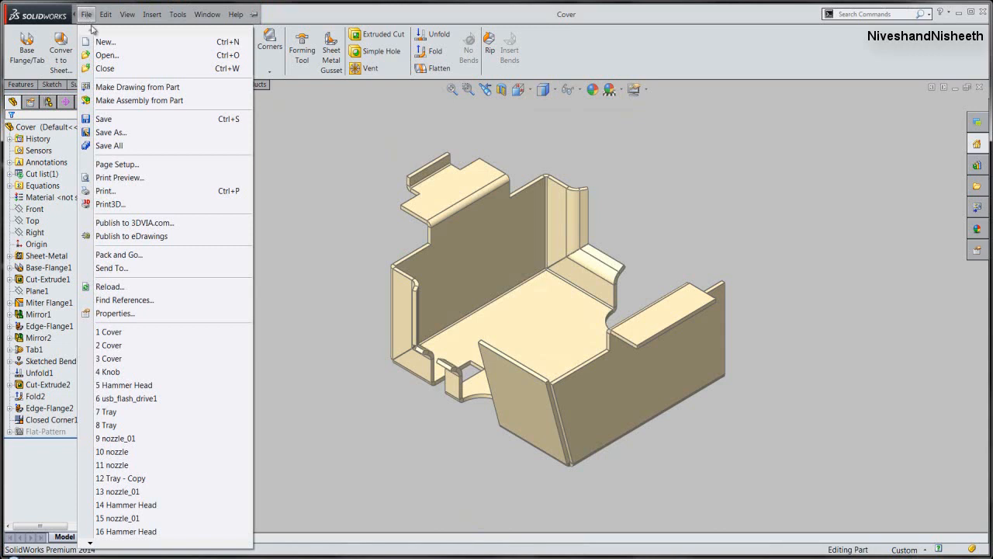
left_click(136, 92)
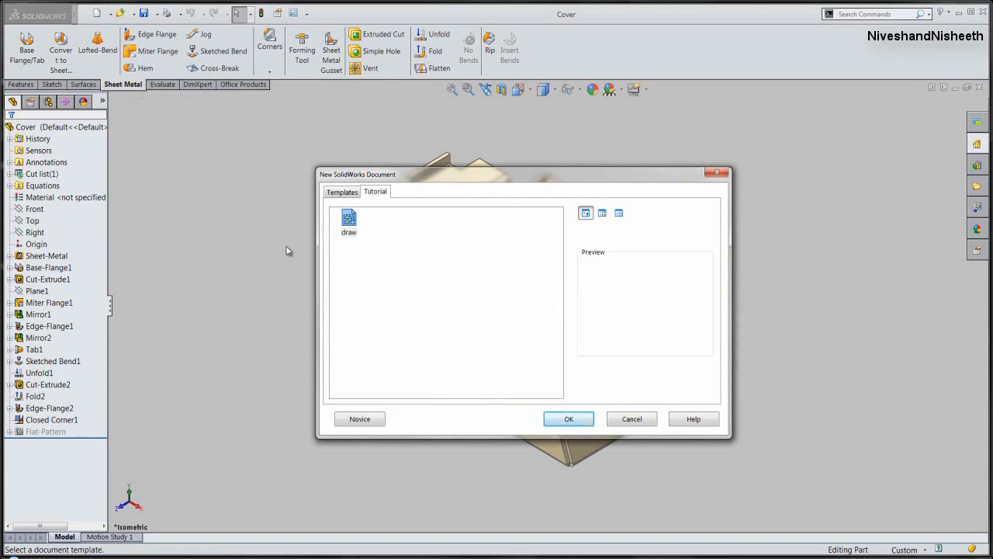
left_click(348, 224)
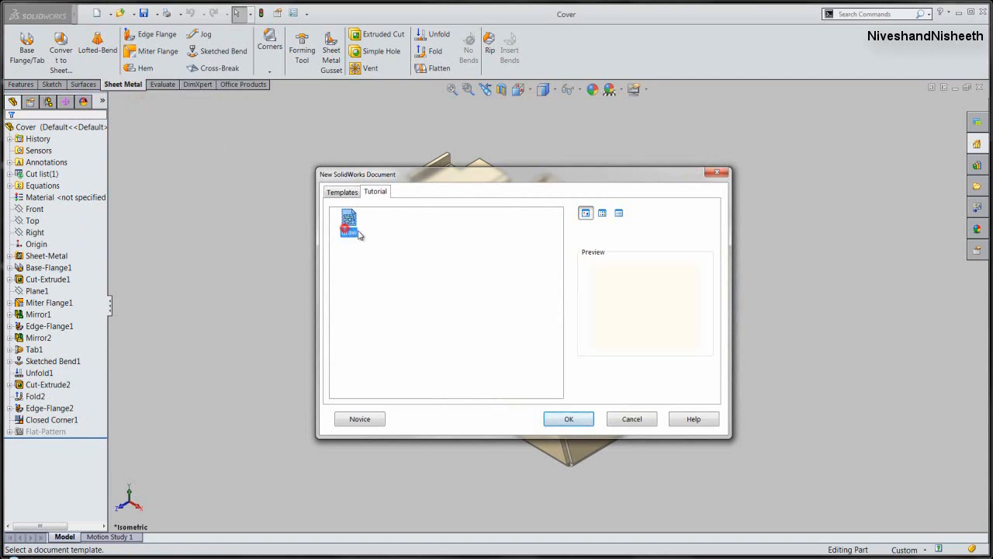
left_click(568, 418)
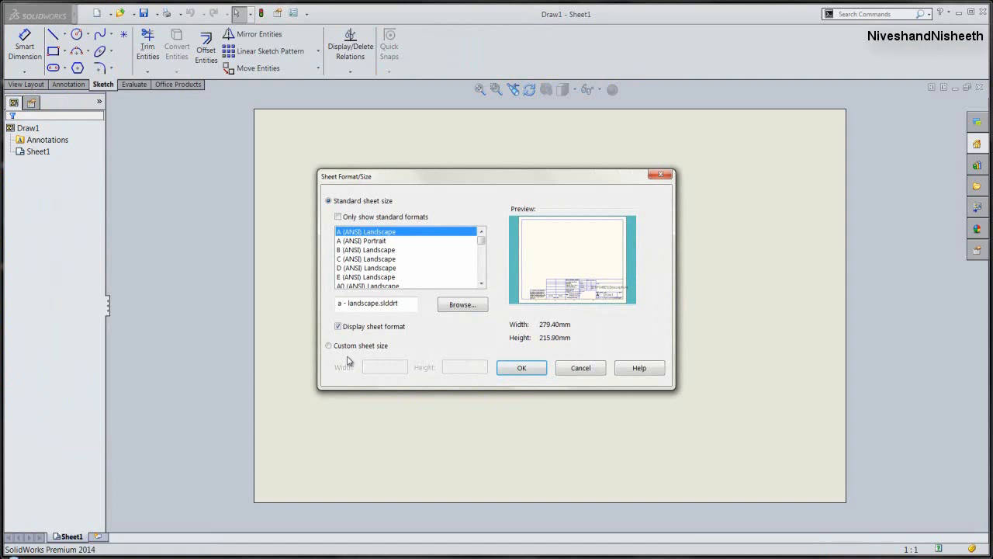
- Set up an A (ANSI) Landscape sheet and place the Cover's isometric view in the sheet's upper-right area
left_click(518, 370)
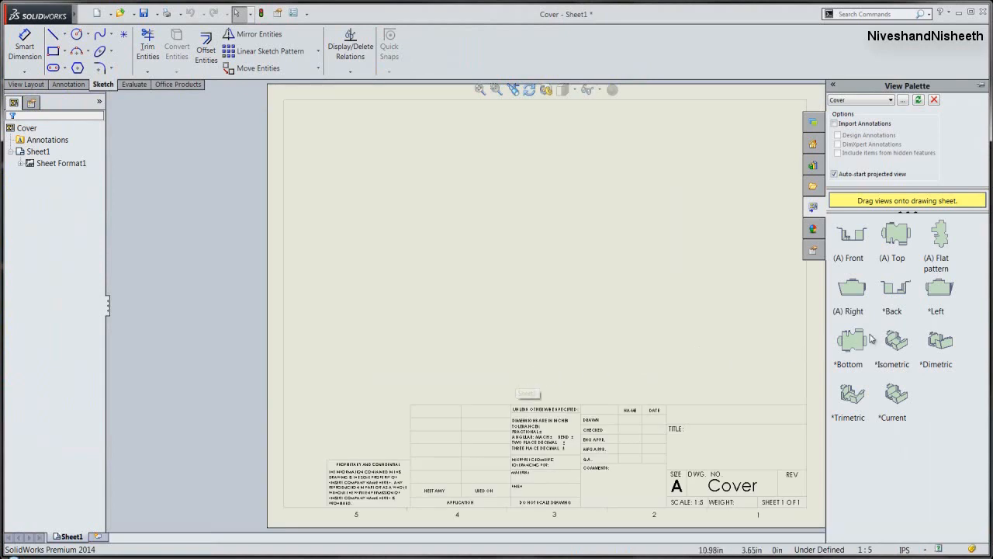
left_click_drag(897, 348, 669, 200)
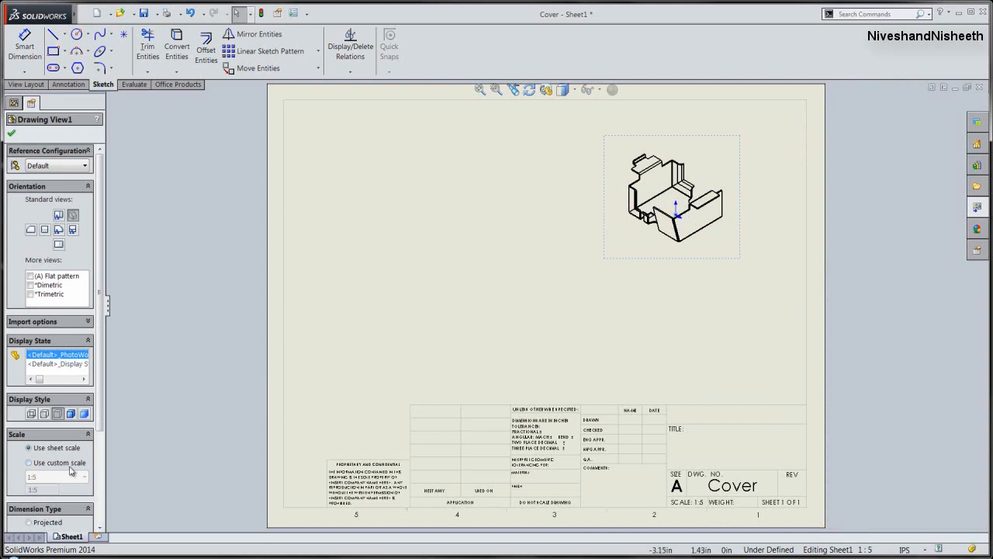
- Give the isometric view a user-defined custom scale of 1:3 and shift it slightly down and to the right on the sheet
left_click(29, 463)
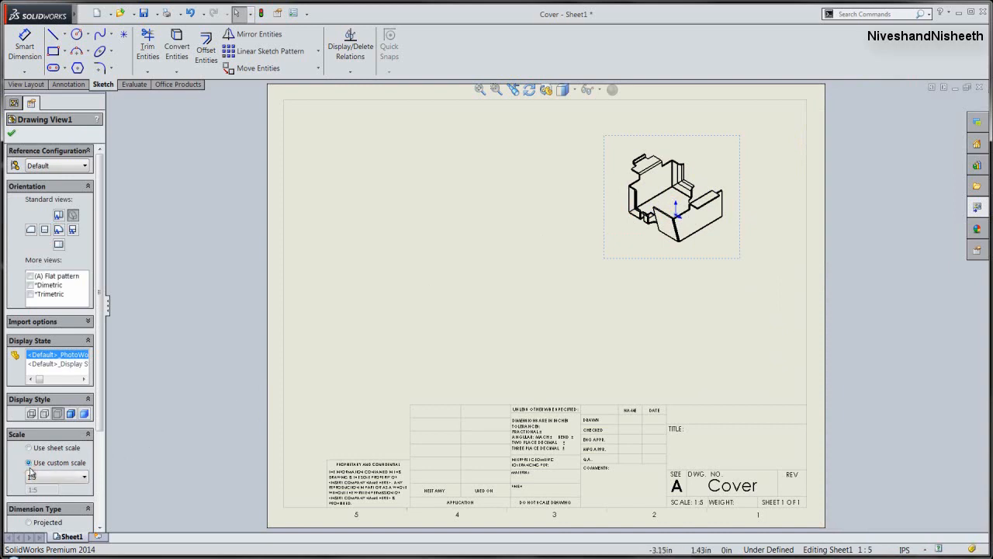
left_click(51, 476)
left_click_drag(83, 443, 89, 419)
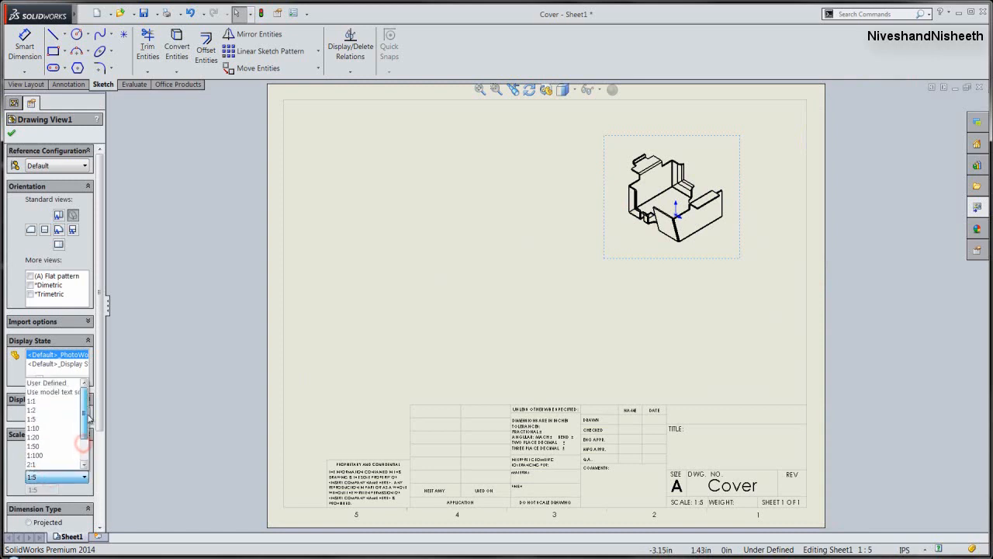
left_click(55, 383)
left_click_drag(34, 489, 49, 492)
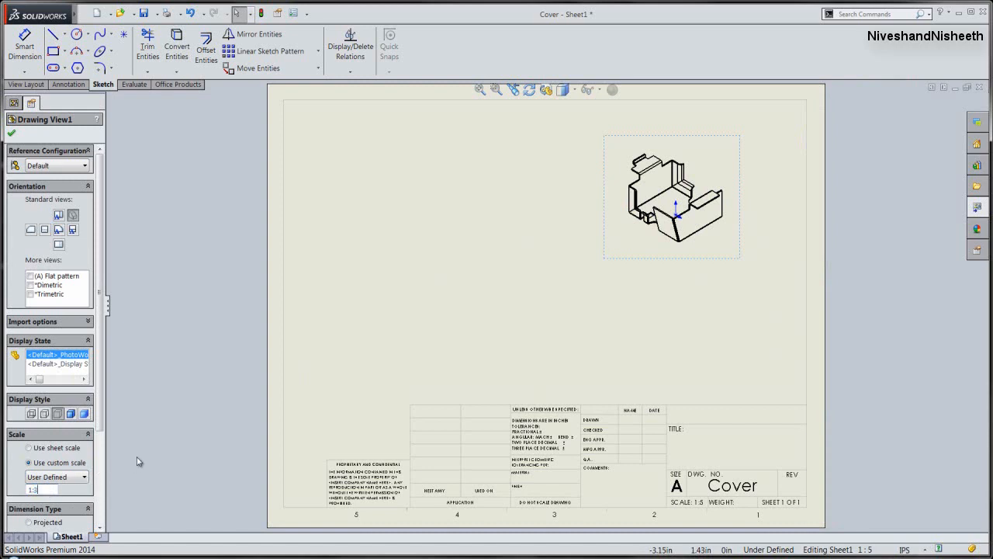
key("Return")
left_click(173, 394)
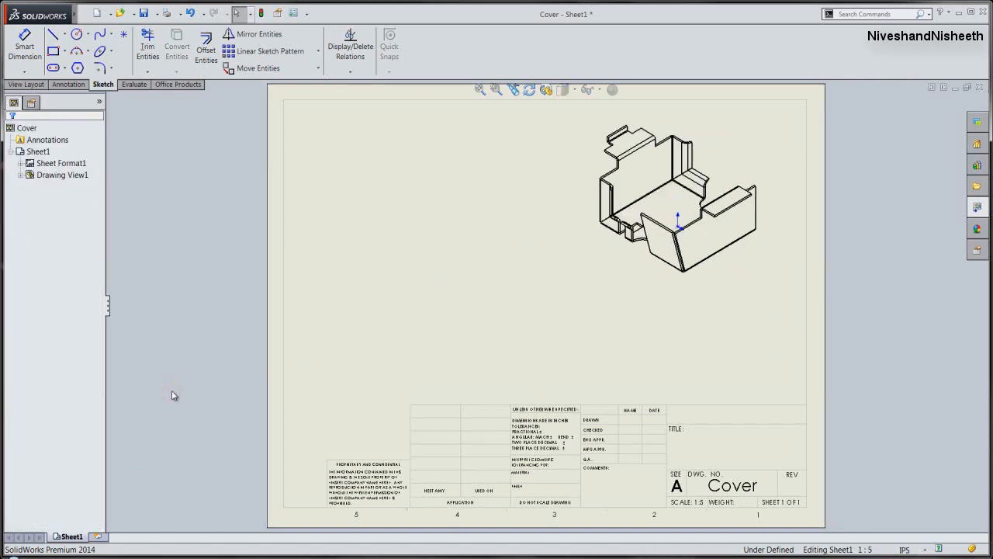
left_click_drag(780, 294, 803, 310)
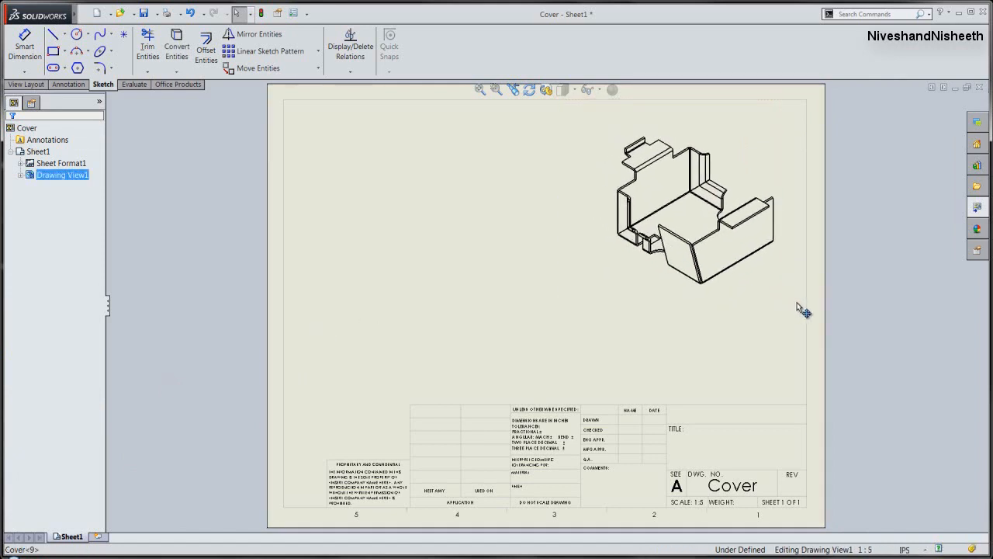
left_click(184, 292)
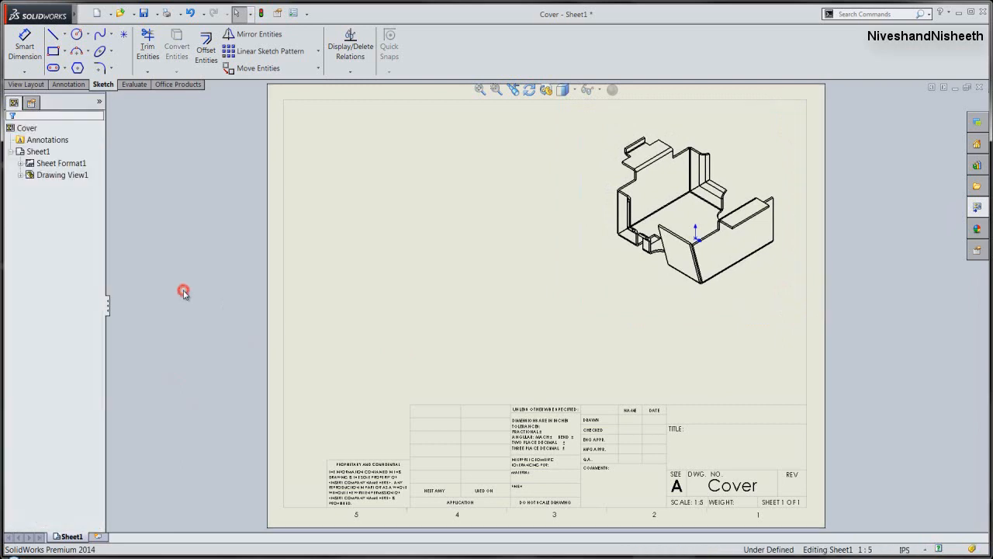
left_click(184, 293)
- Insert a flat pattern model view of the Cover in the sheet's upper-left area, without adding projected views
left_click(31, 85)
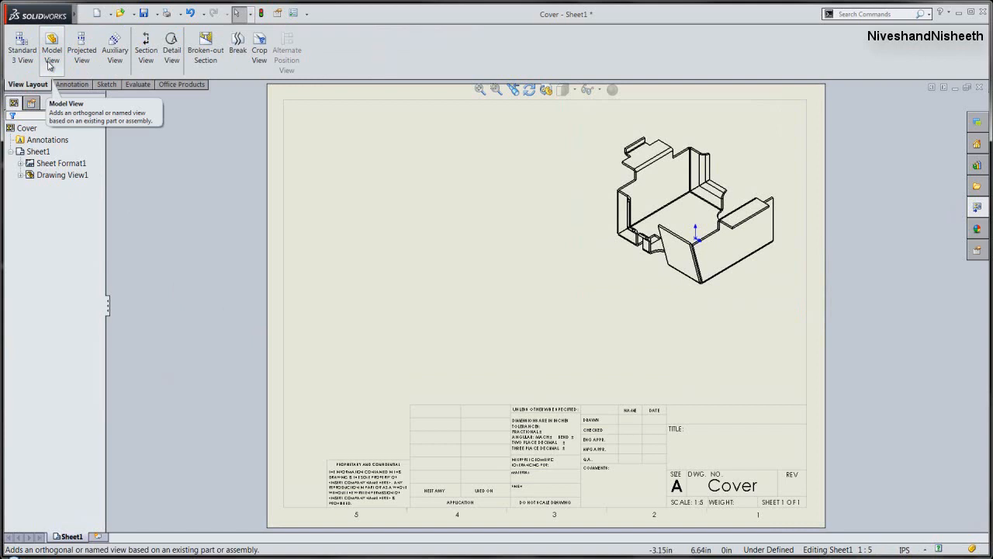
left_click(49, 64)
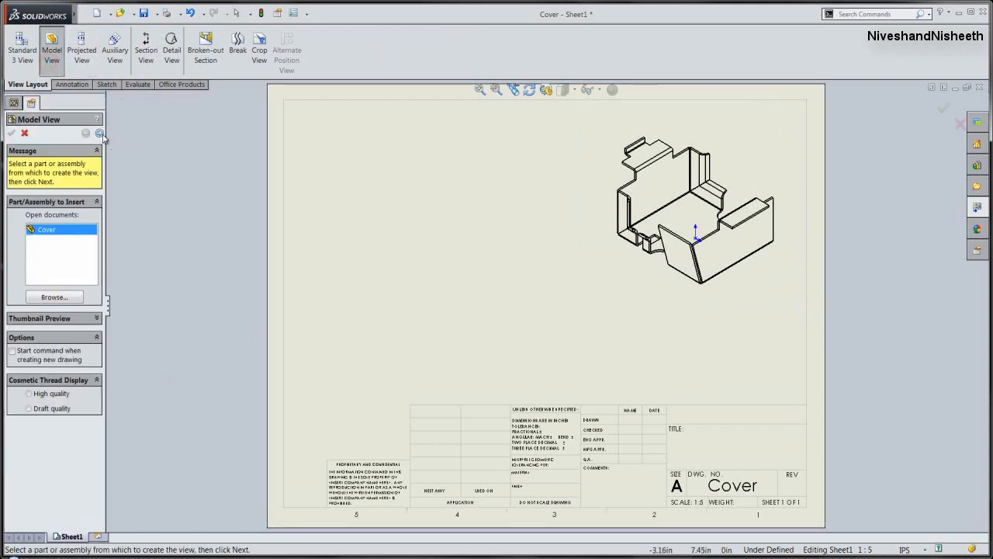
left_click(100, 133)
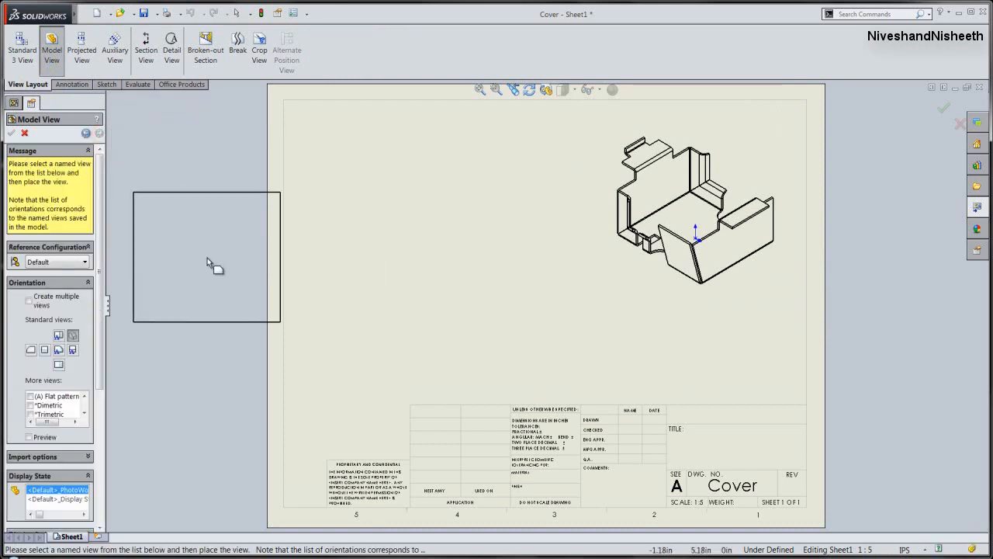
left_click(31, 397)
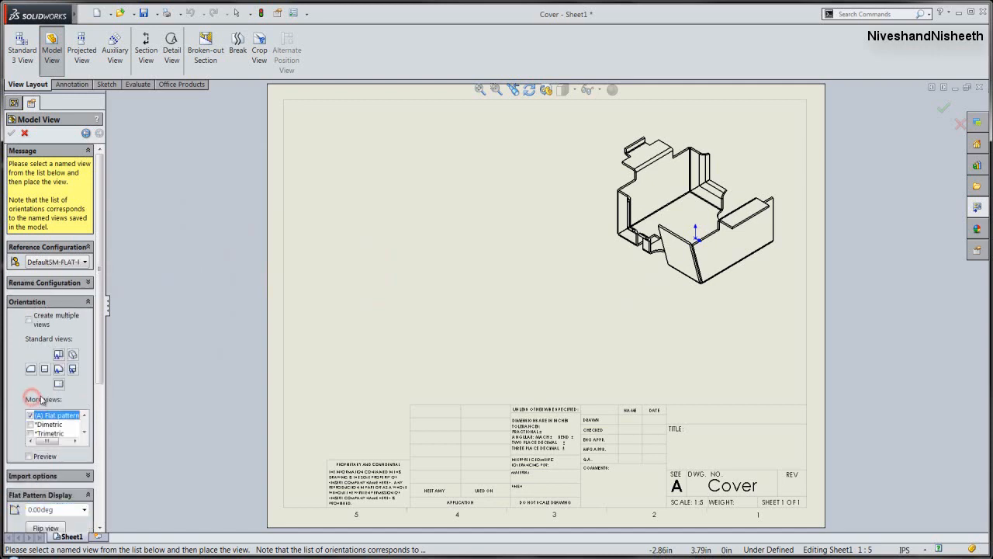
left_click_drag(100, 383, 103, 439)
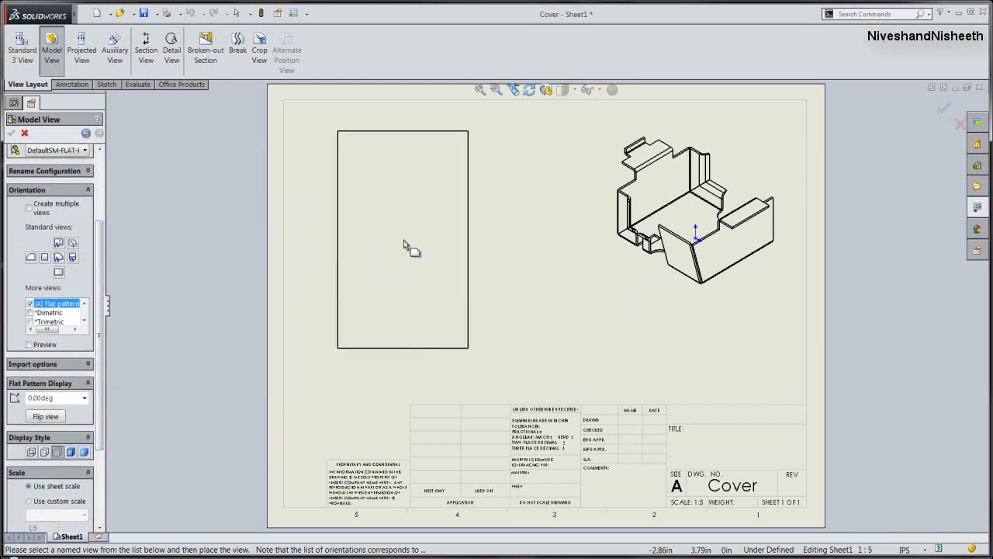
left_click(405, 244)
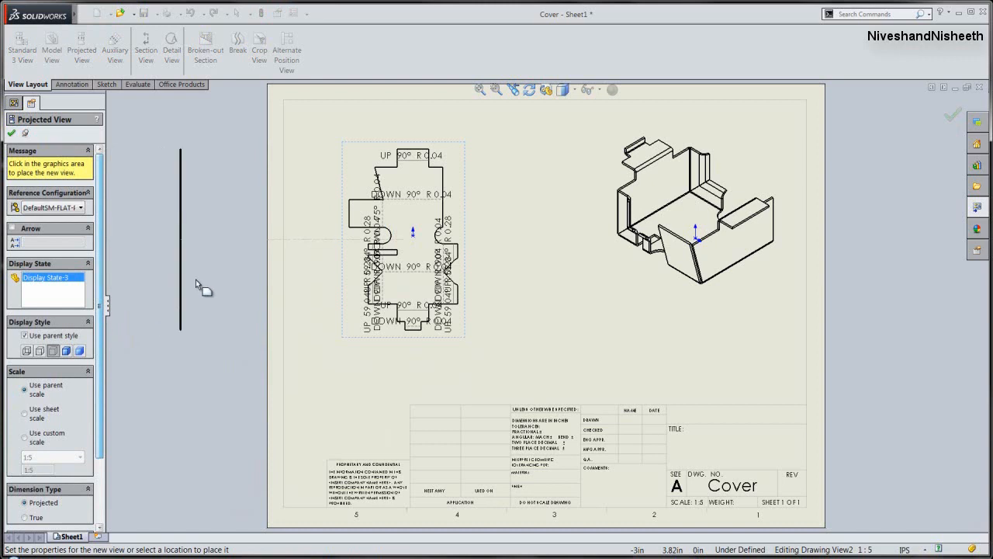
left_click(12, 134)
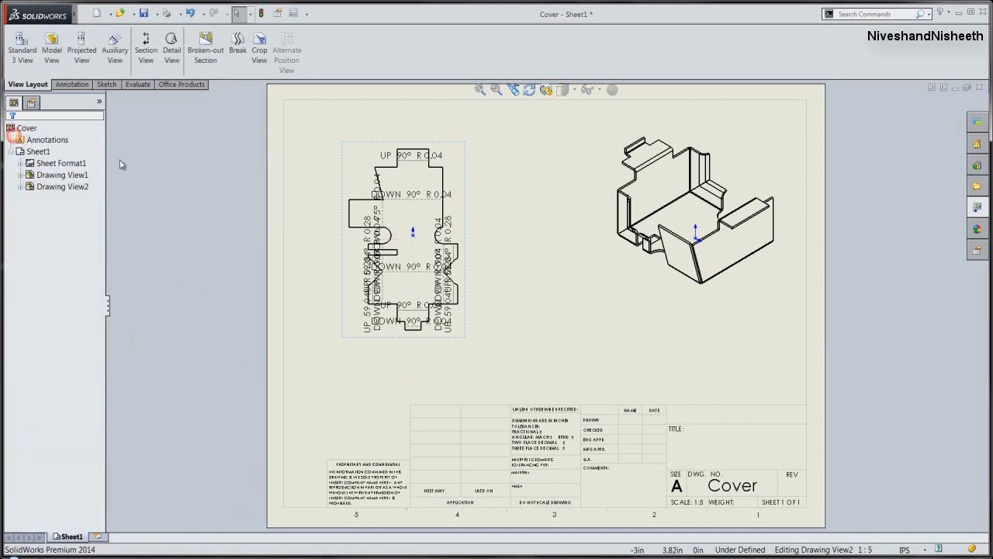
- Set the flat pattern view to a user-defined custom scale of 1:3
left_click(465, 339)
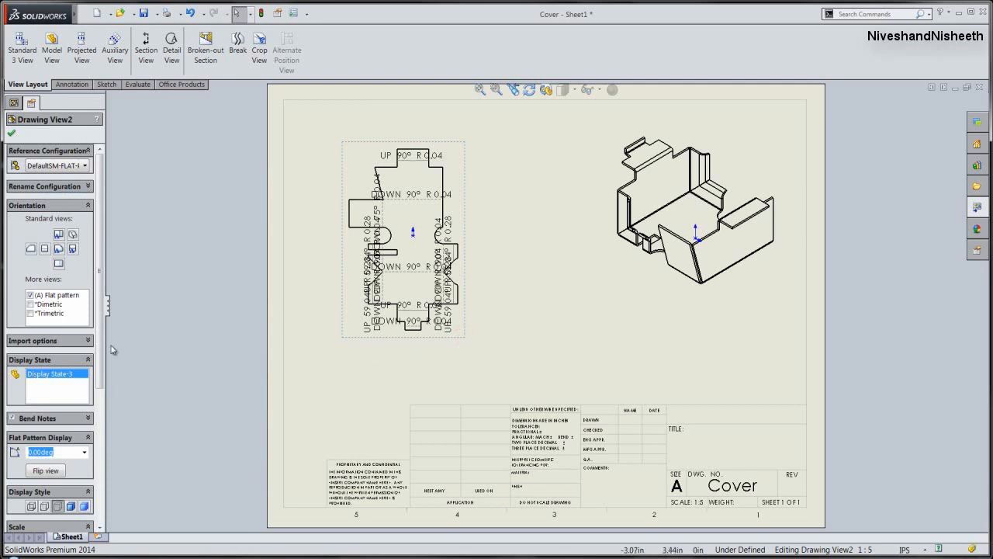
scroll(104, 307, "down", 5)
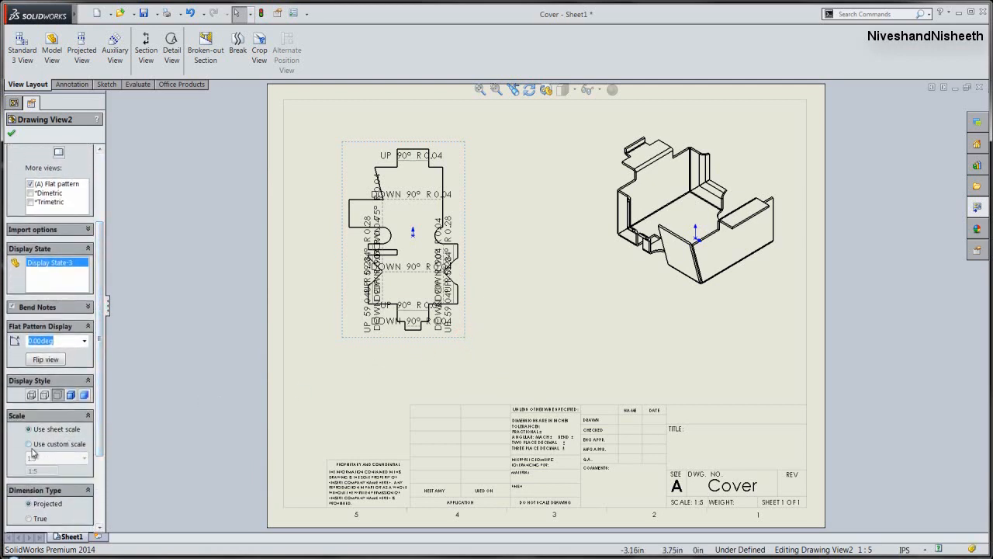
left_click(30, 447)
left_click(72, 458)
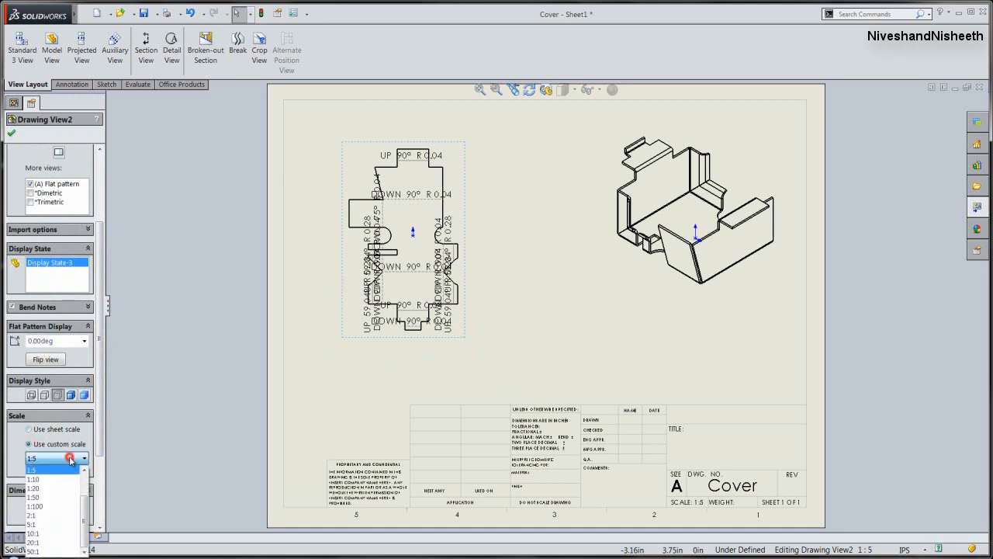
scroll(63, 476, "up", 4)
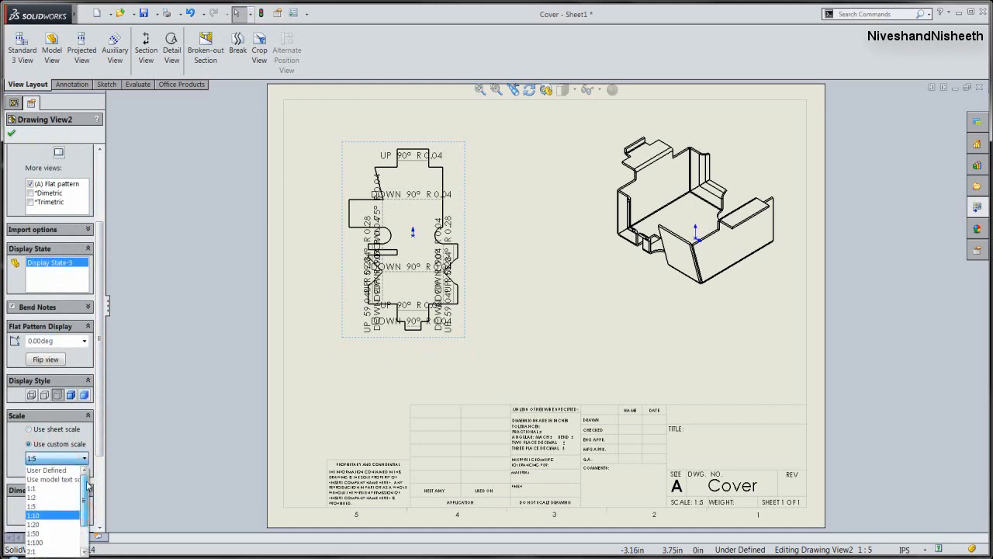
left_click(48, 469)
left_click_drag(40, 471, 35, 471)
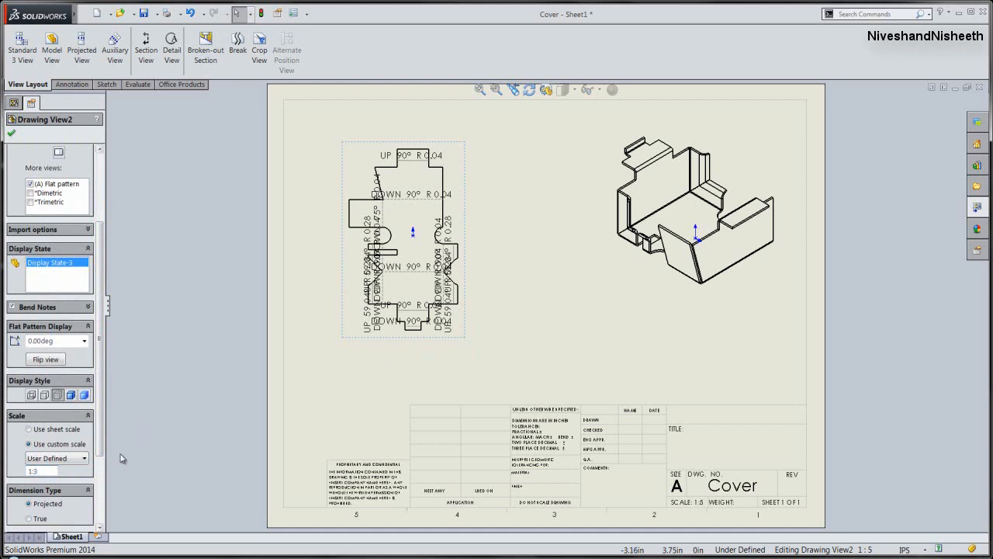
left_click(156, 426)
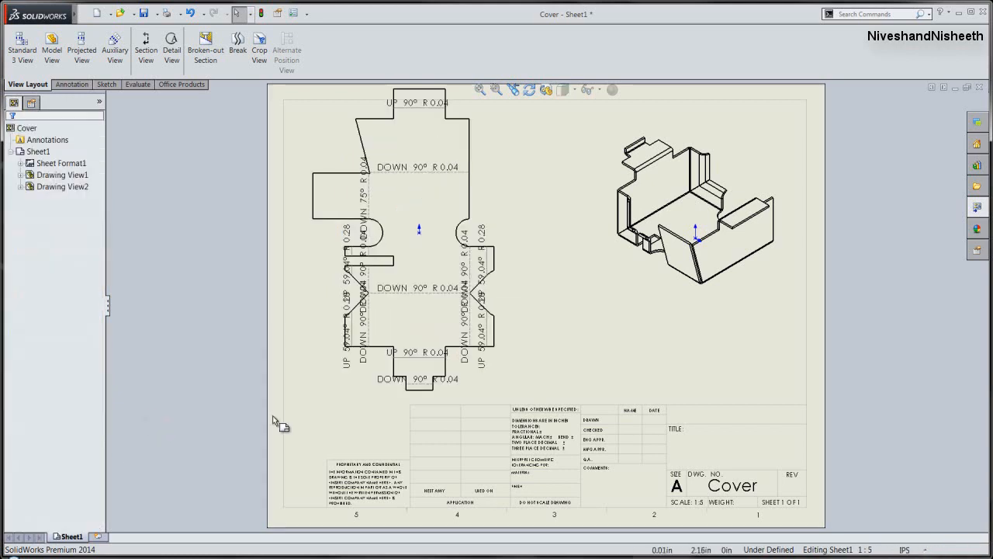
- Rotate the flat pattern view to 90 degrees
left_click(499, 391)
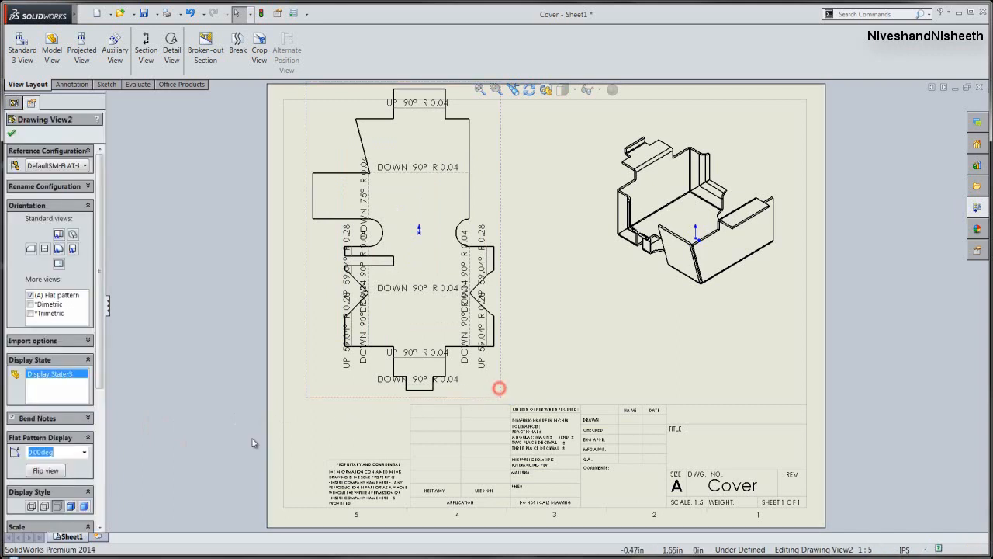
scroll(105, 380, "down", 2)
scroll(107, 392, "down", 1)
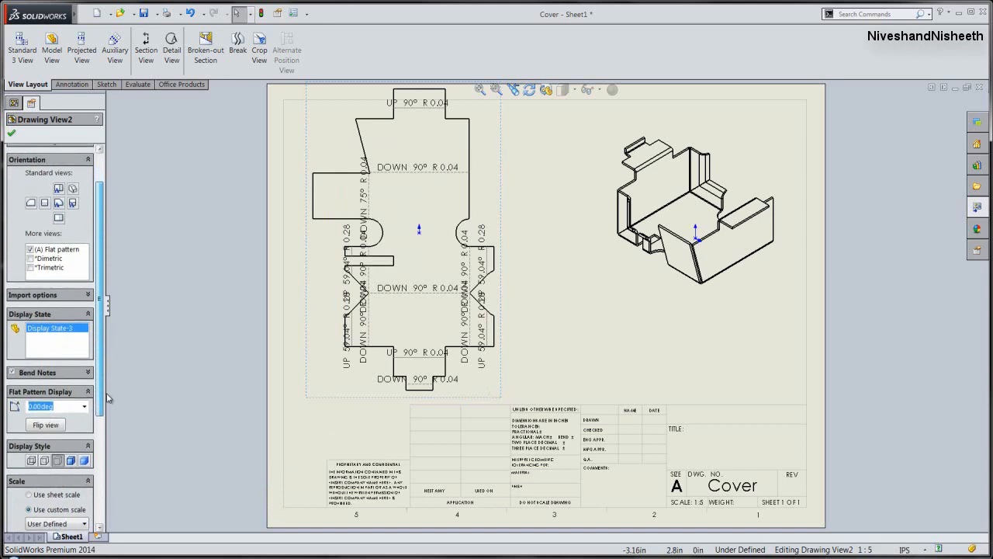
scroll(108, 403, "down", 1)
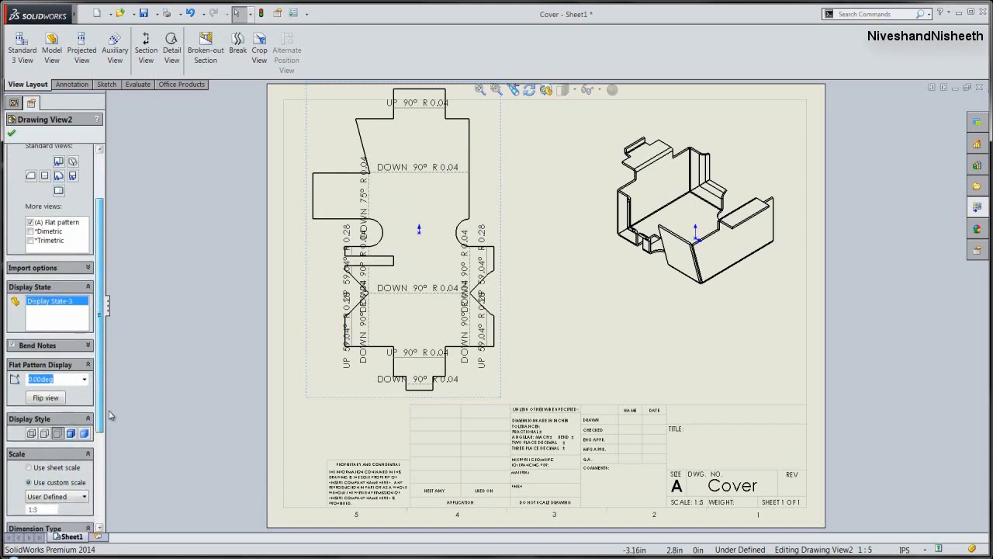
left_click(29, 378)
type("9")
key("Return")
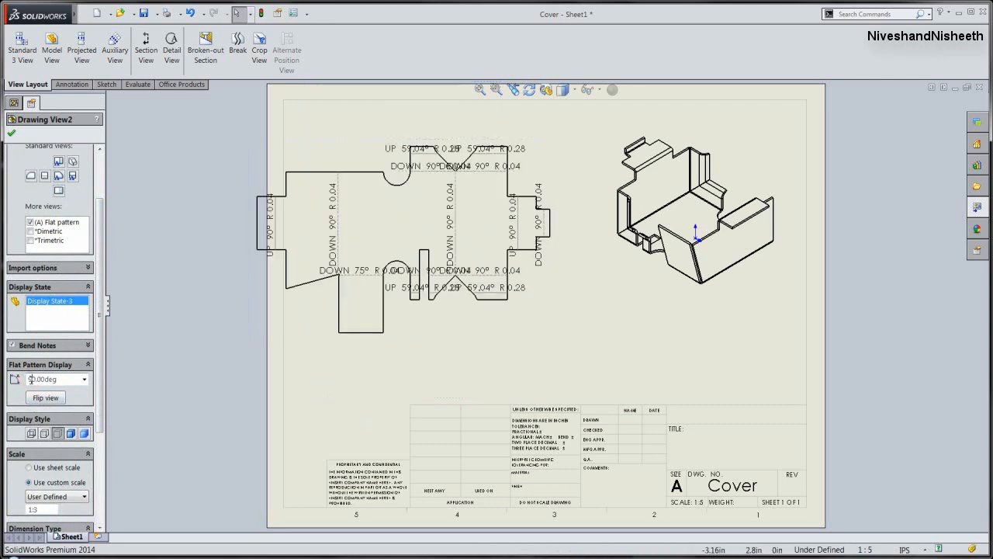
left_click(122, 392)
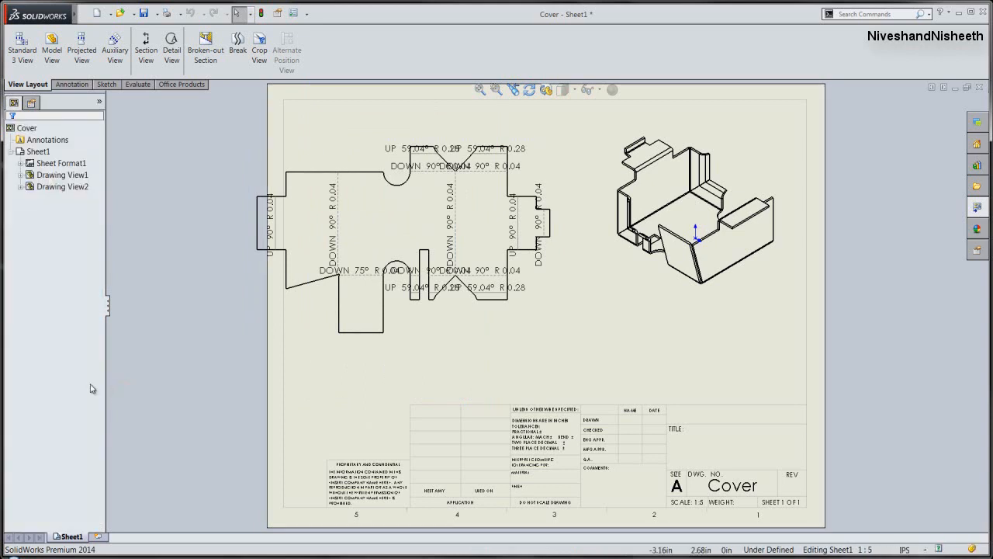
- Set the flat pattern view's rotation angle to 270 degrees
left_click(553, 334)
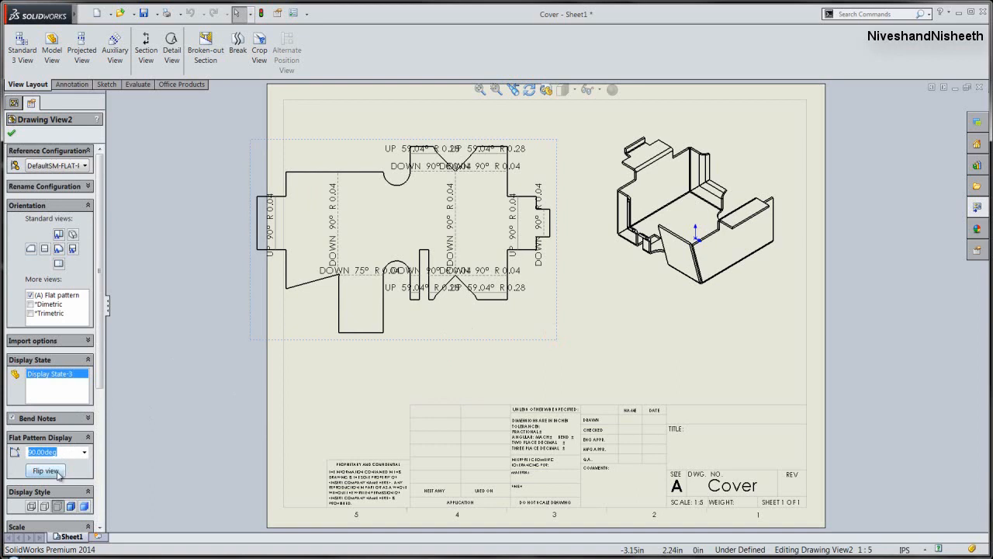
left_click(36, 452)
left_click_drag(35, 454, 29, 454)
type("37")
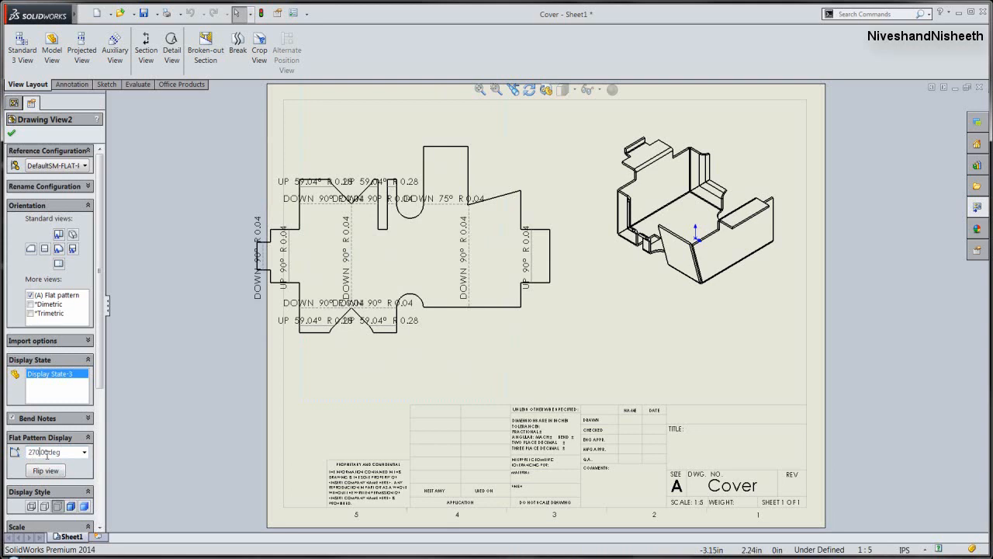
left_click(140, 406)
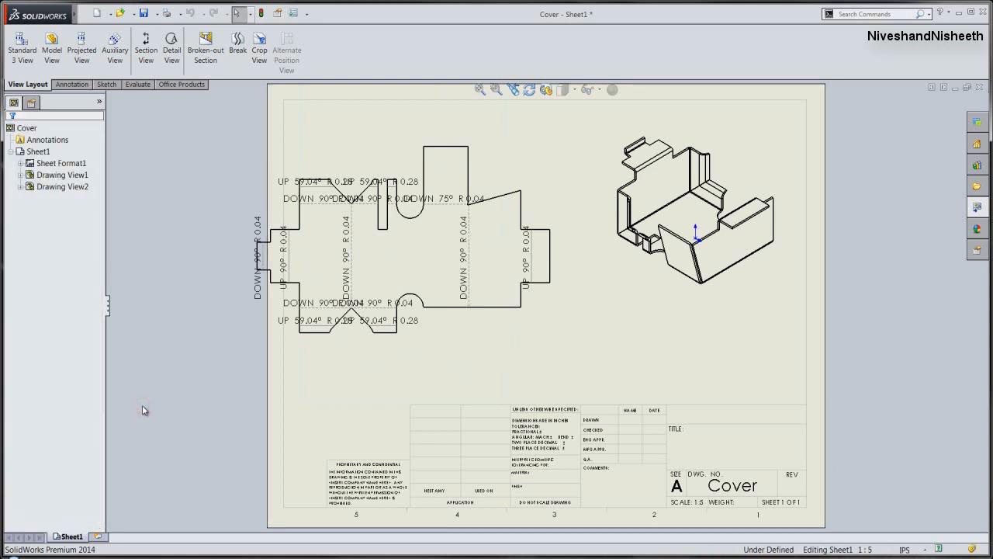
- Move the flat pattern view to the right so that it lies fully inside the sheet border beside the isometric view
left_click(457, 318)
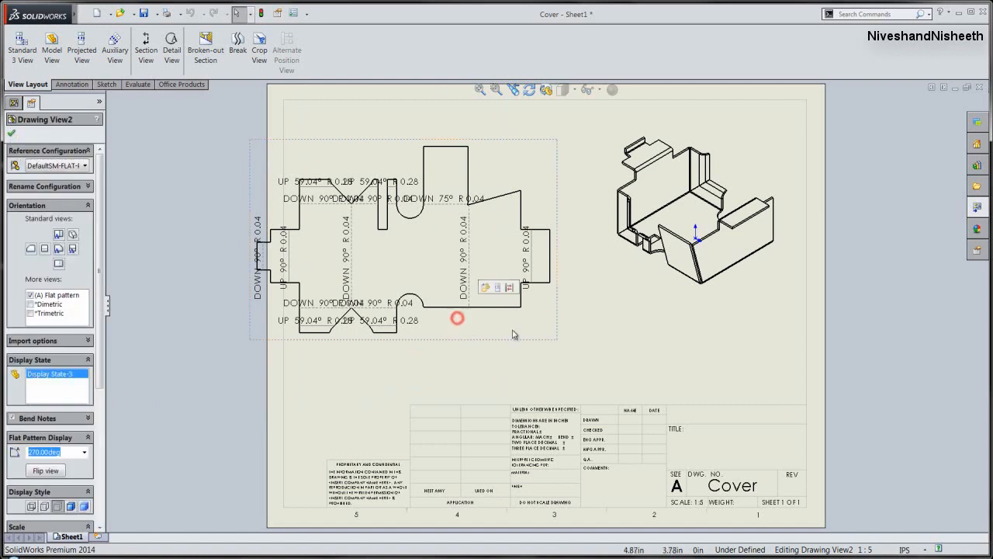
left_click(558, 341)
left_click_drag(555, 333, 605, 351)
left_click(184, 298)
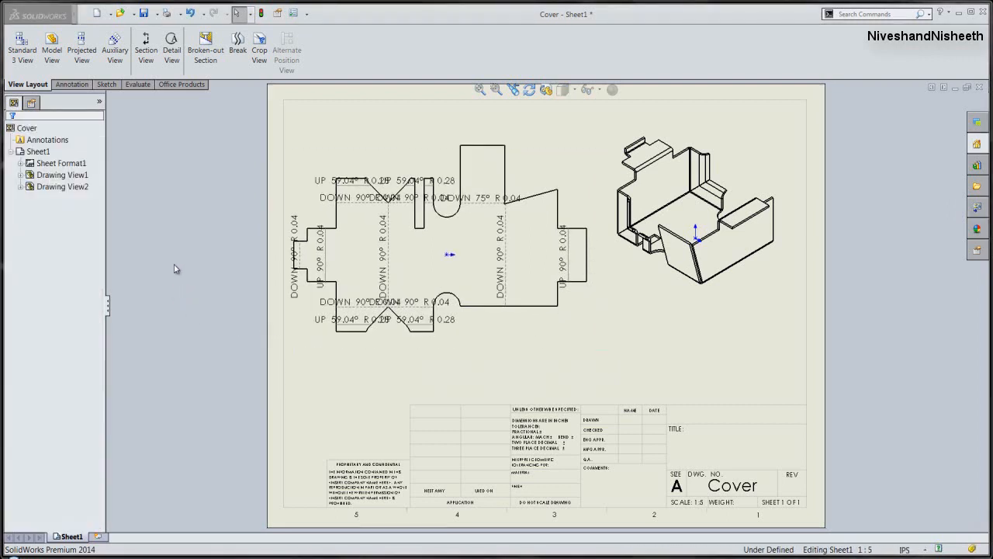
- Hide the origins in the drawing views
left_click(597, 90)
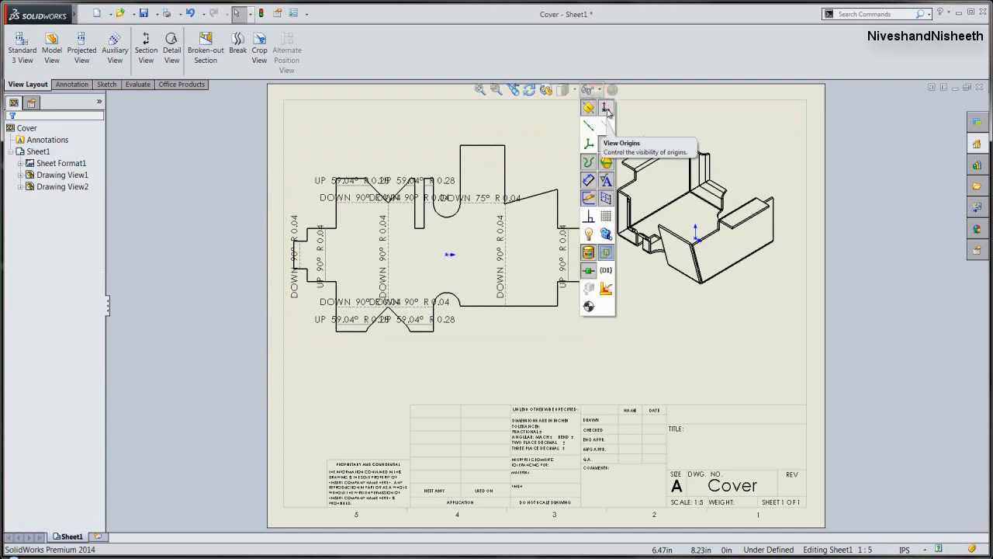
left_click(606, 108)
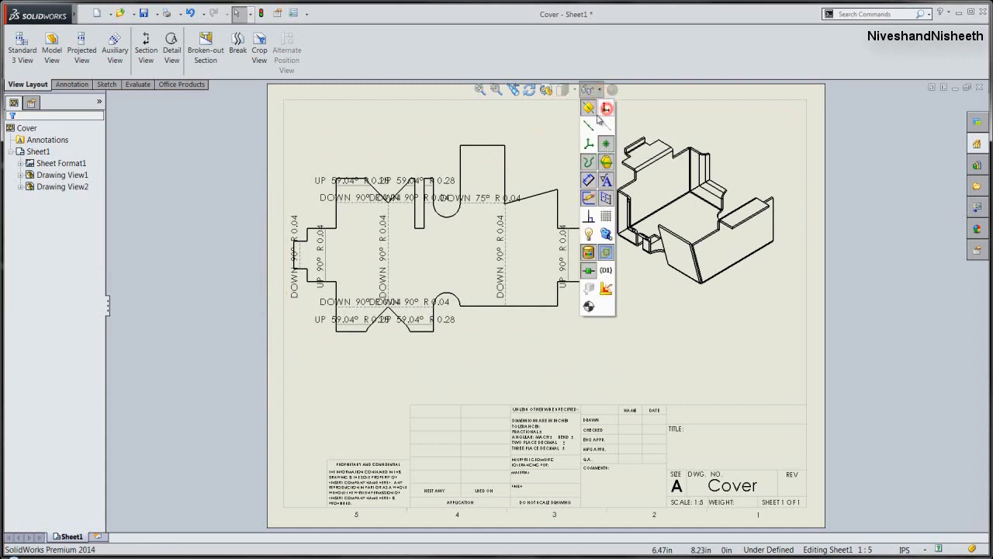
left_click(184, 200)
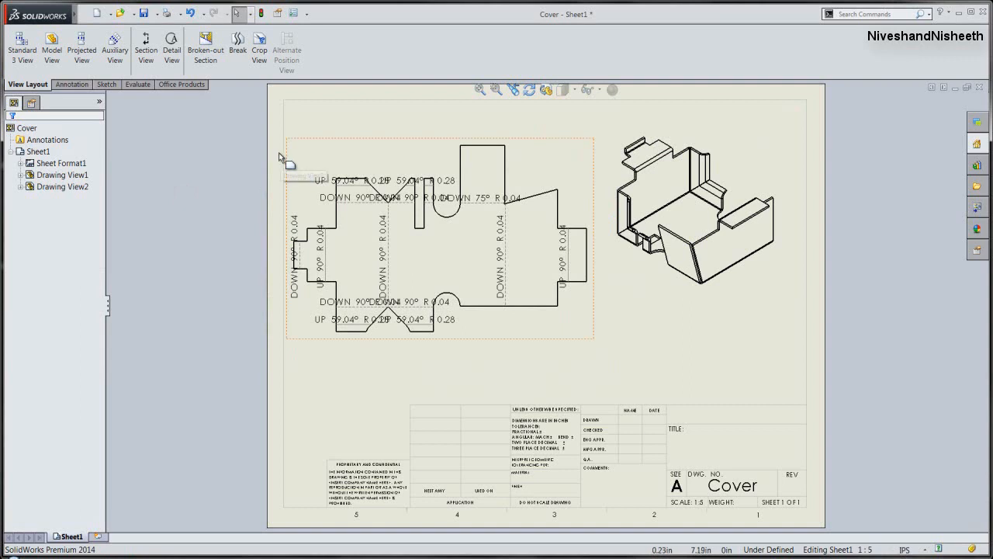
- Override the document font for all bend notes in the flat pattern view and set their text height to 9 points
left_click_drag(274, 149, 593, 339)
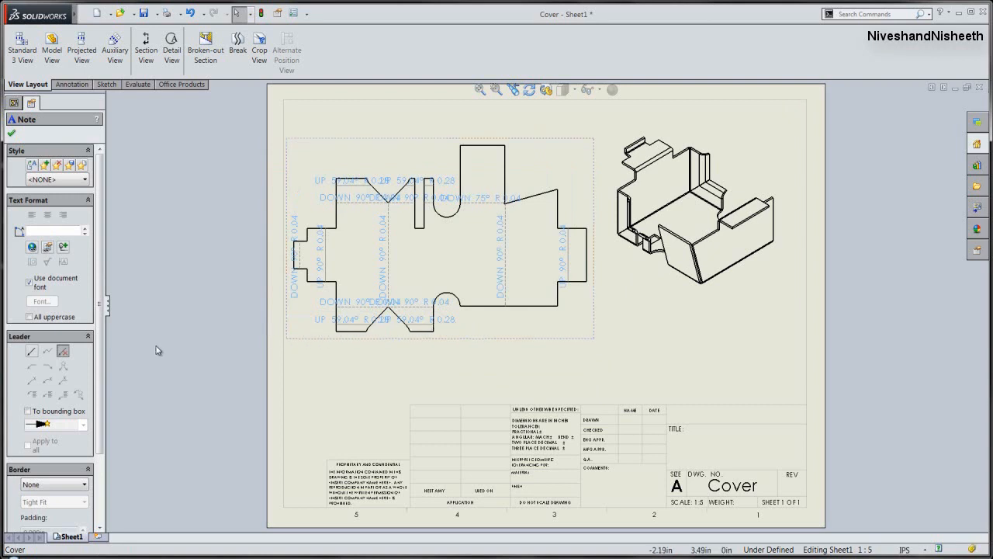
left_click(30, 283)
left_click(48, 301)
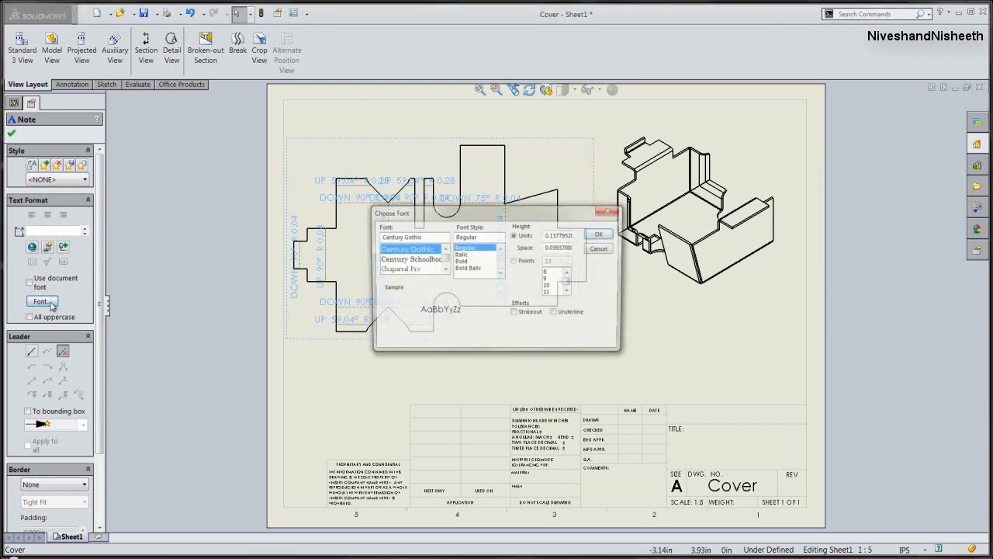
mouse_move(403, 220)
left_mouse_down()
mouse_move(112, 193)
mouse_move(45, 165)
left_mouse_up()
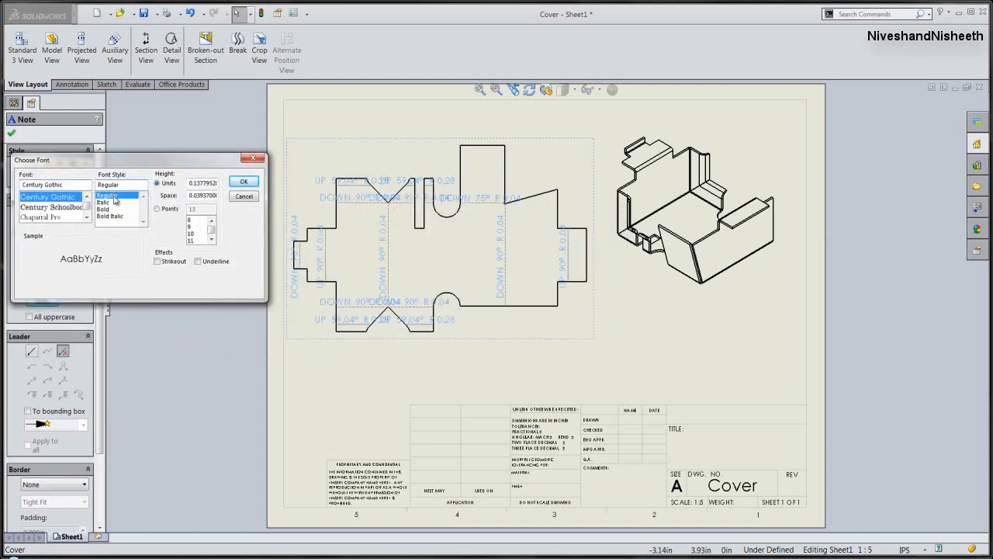
left_click(157, 210)
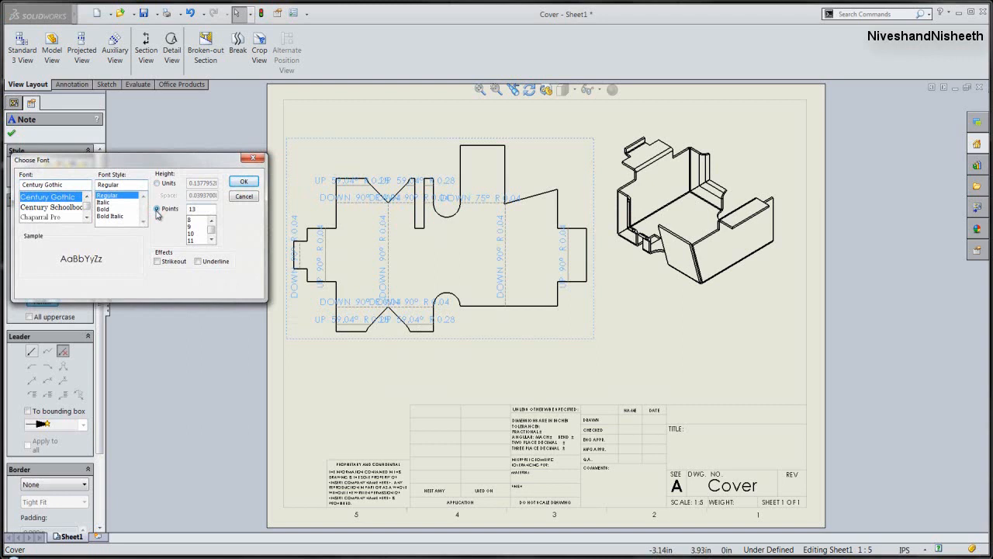
left_click(190, 227)
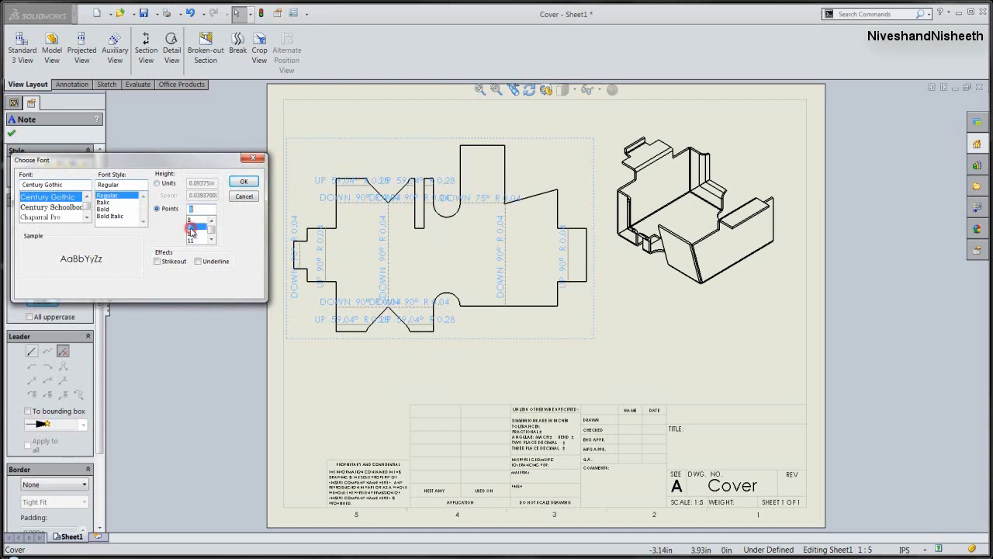
left_click(237, 185)
left_click(226, 198)
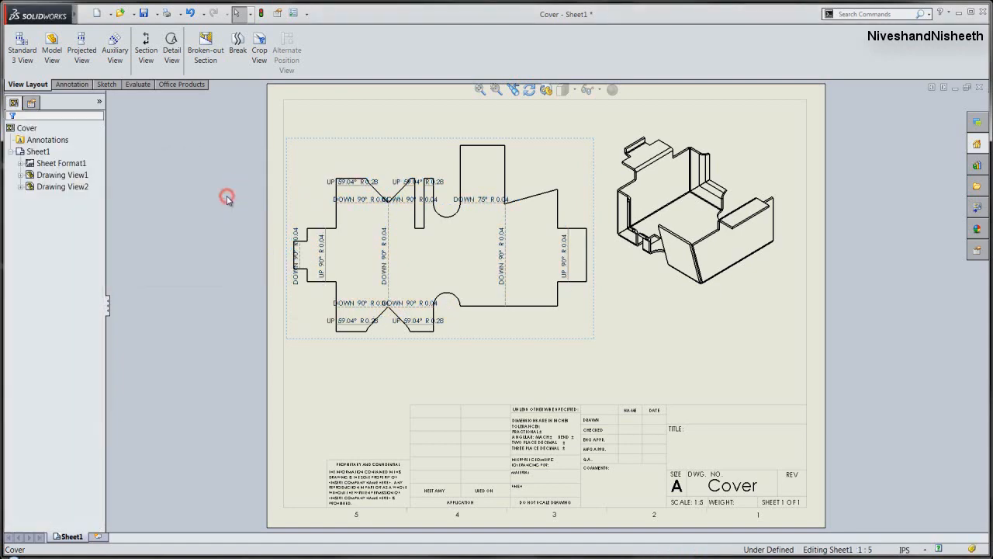
- Switch the drawing's unit system to MMGS (millimeter, gram, second) and save the drawing
scroll(388, 198, "down", 2)
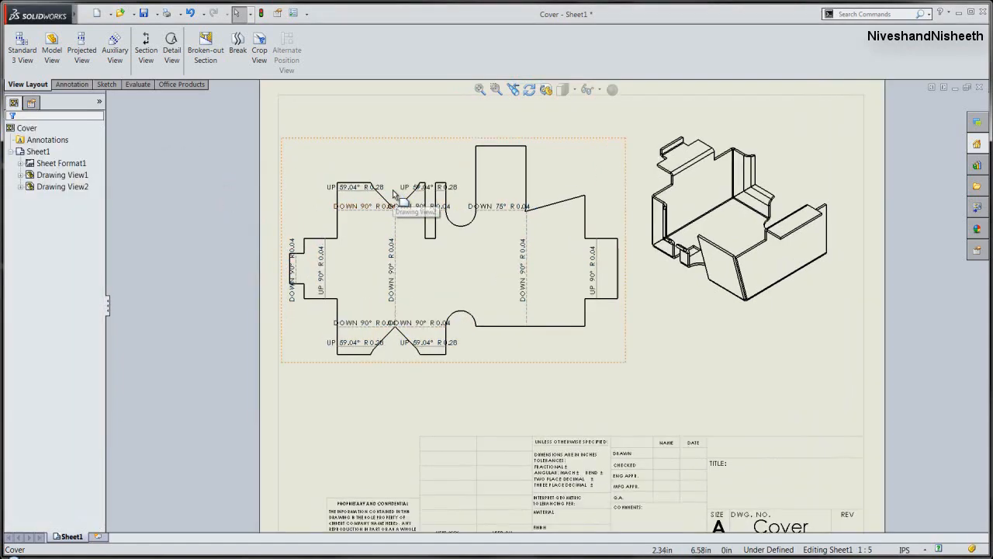
left_click(205, 250)
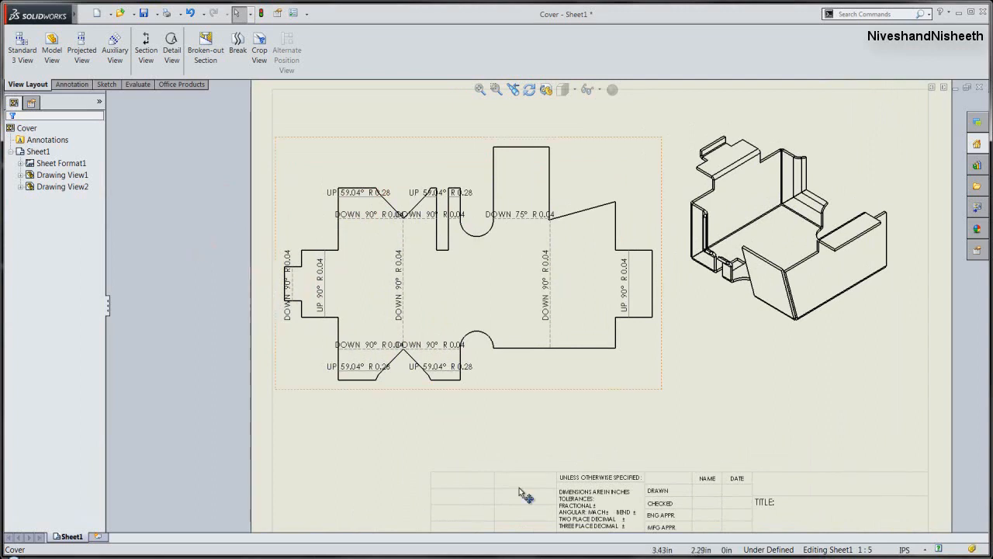
left_click(917, 550)
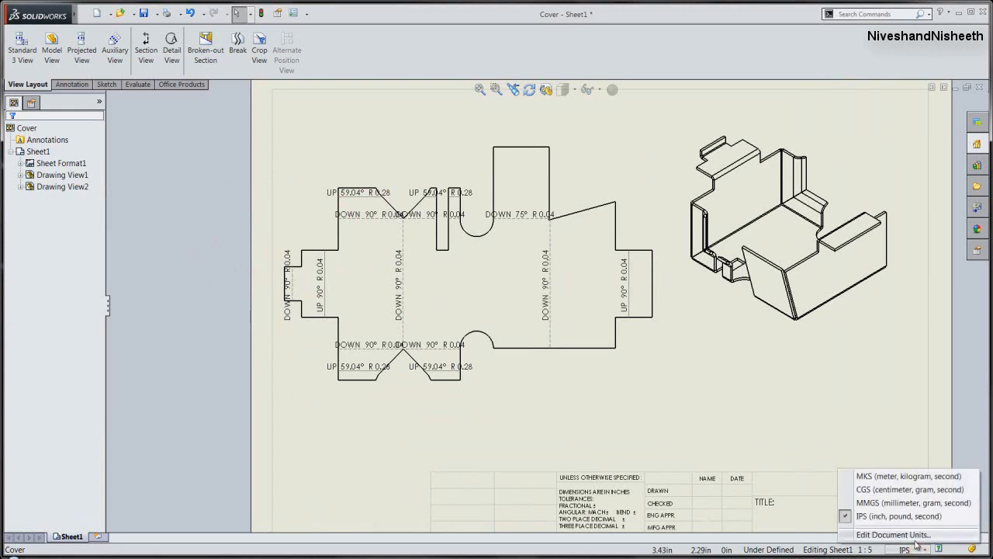
left_click(903, 504)
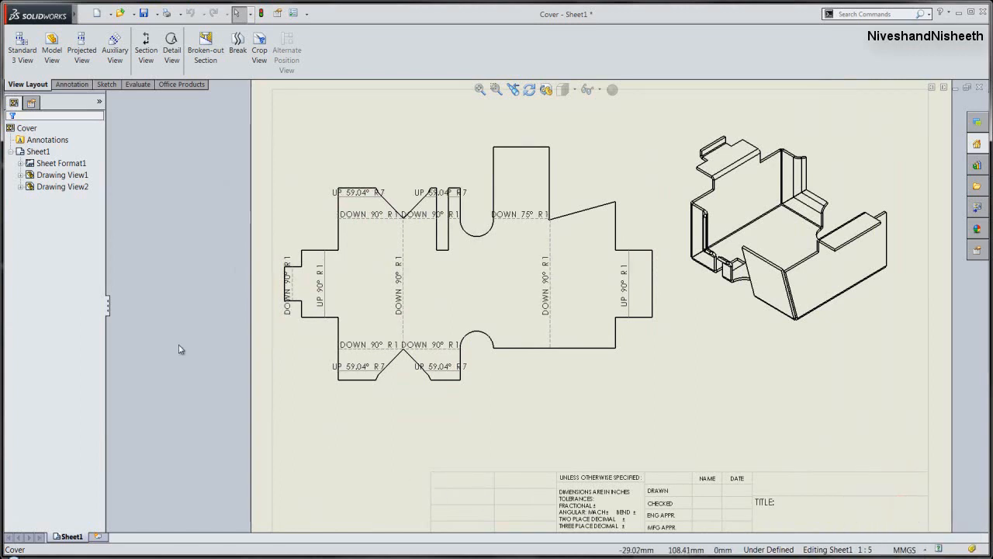
key("ctrl+s")
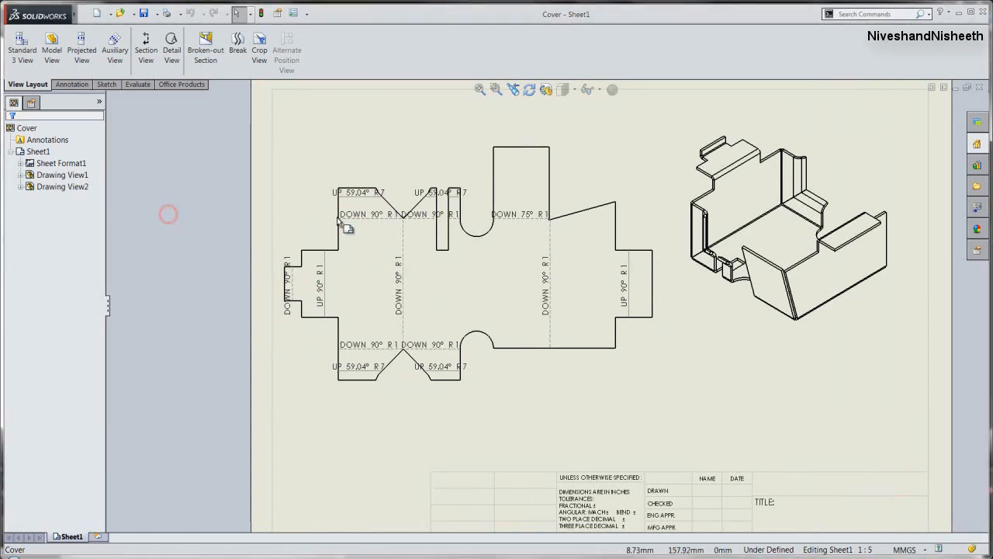
- Hide the four duplicate UP 59.04° R 7 and DOWN 90° R 1 bend notes on the flaps beside the rounded cutouts
scroll(466, 206, "down", 2)
scroll(475, 208, "down", 1)
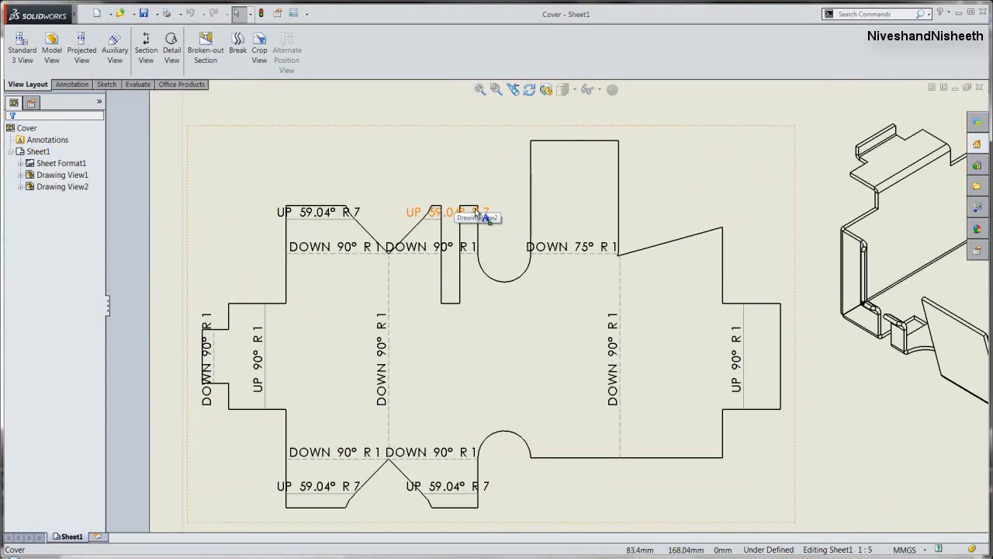
left_click(482, 215)
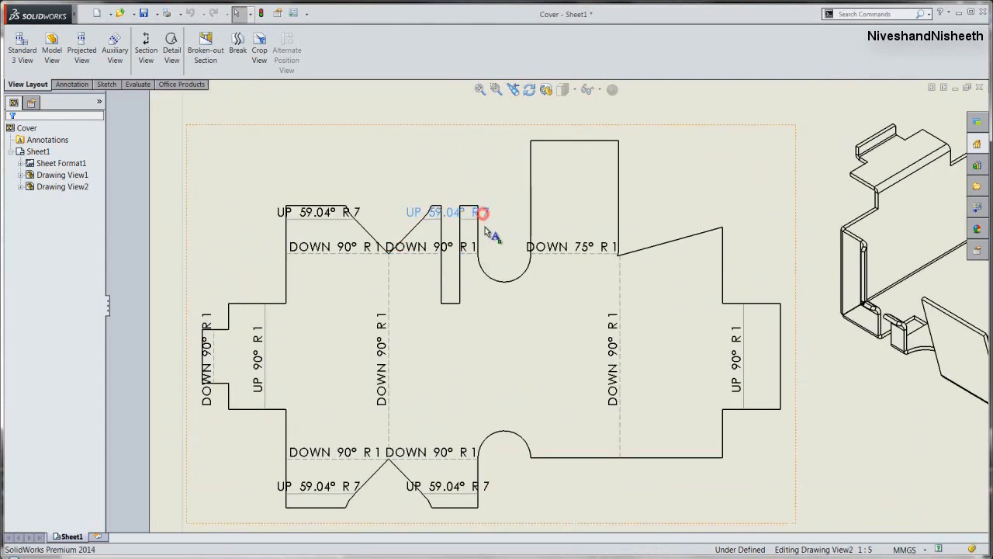
left_click(477, 251, "ctrl")
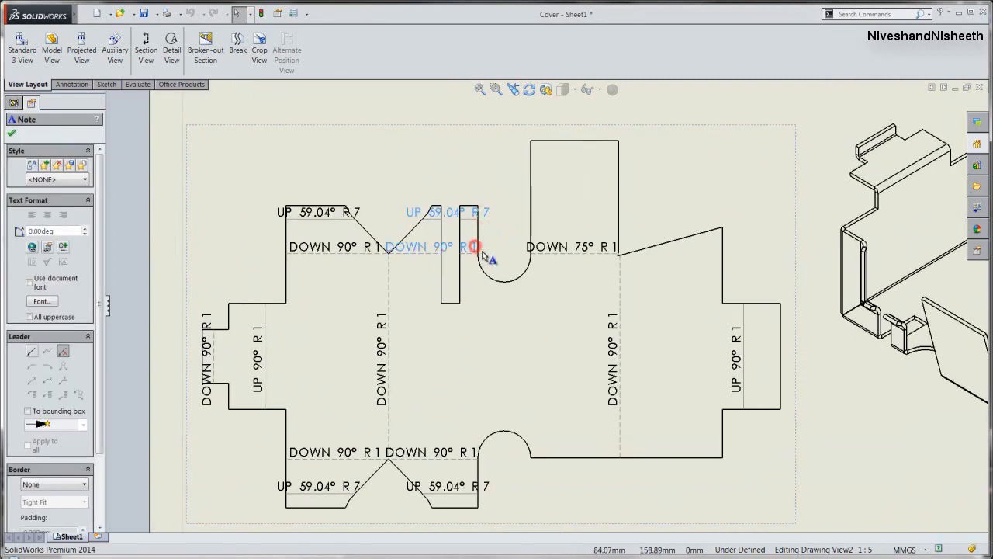
left_click(475, 453, "ctrl")
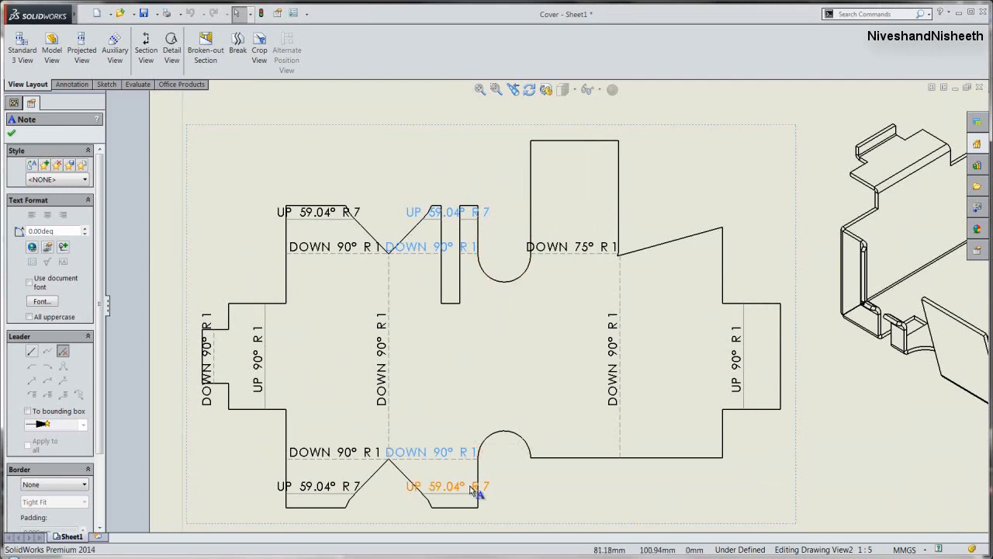
left_click(477, 487, "ctrl")
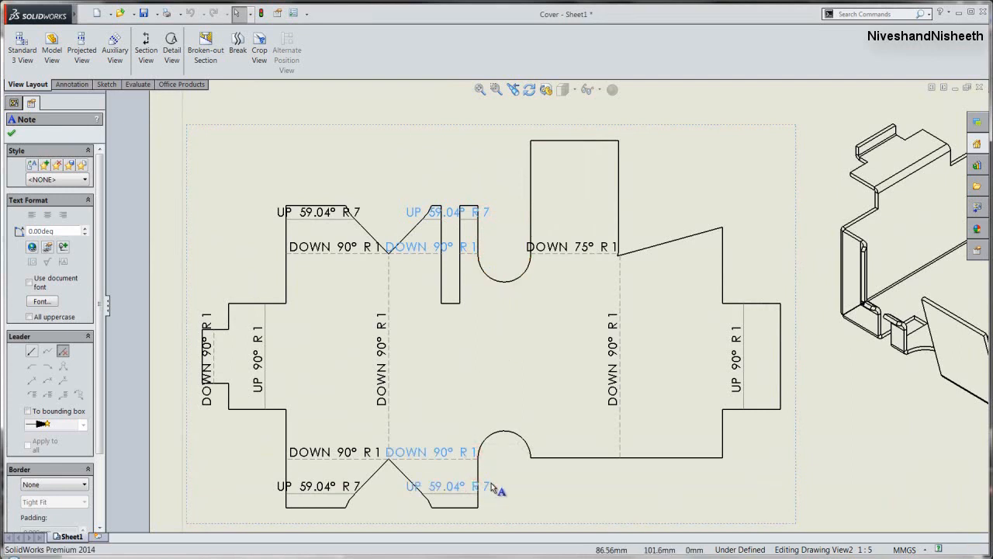
right_click(498, 453)
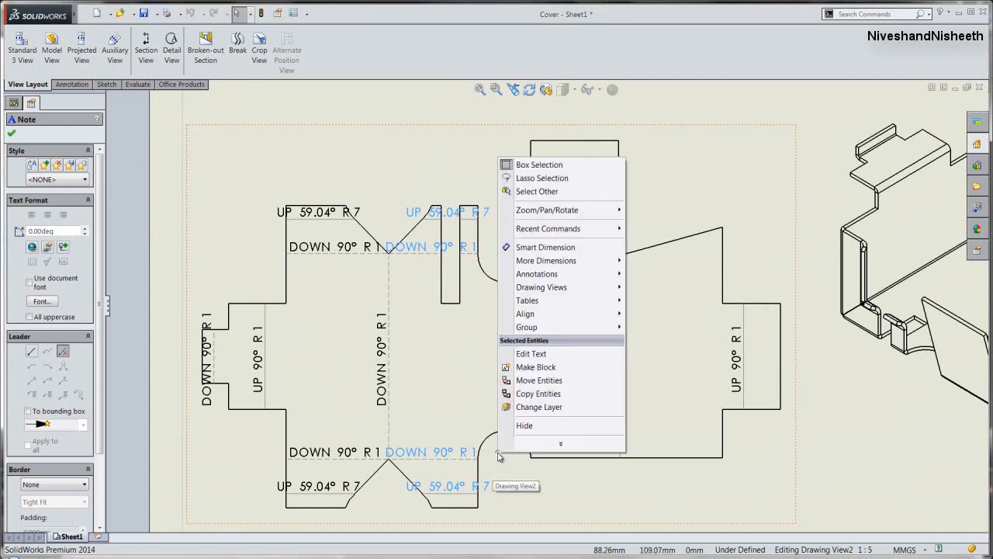
left_click(527, 426)
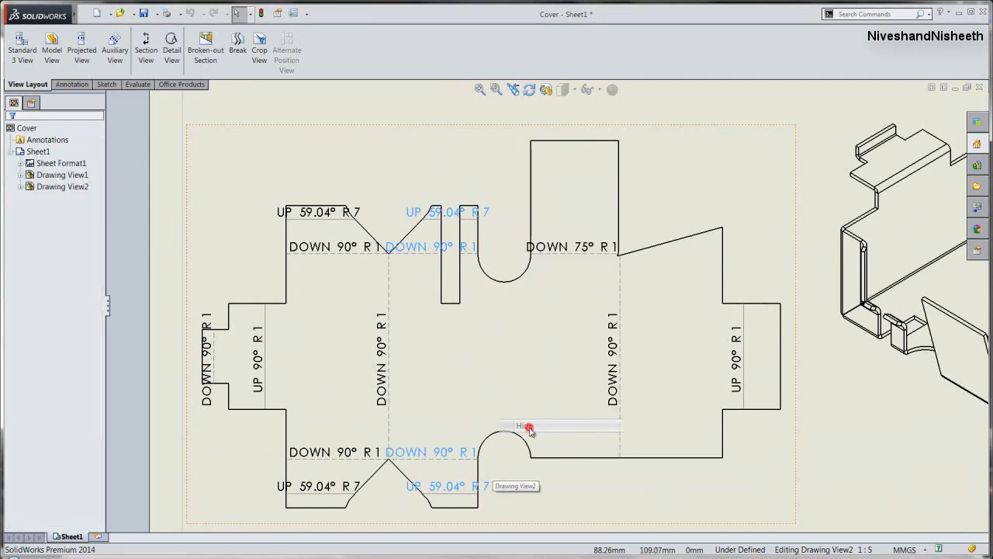
left_click(497, 471)
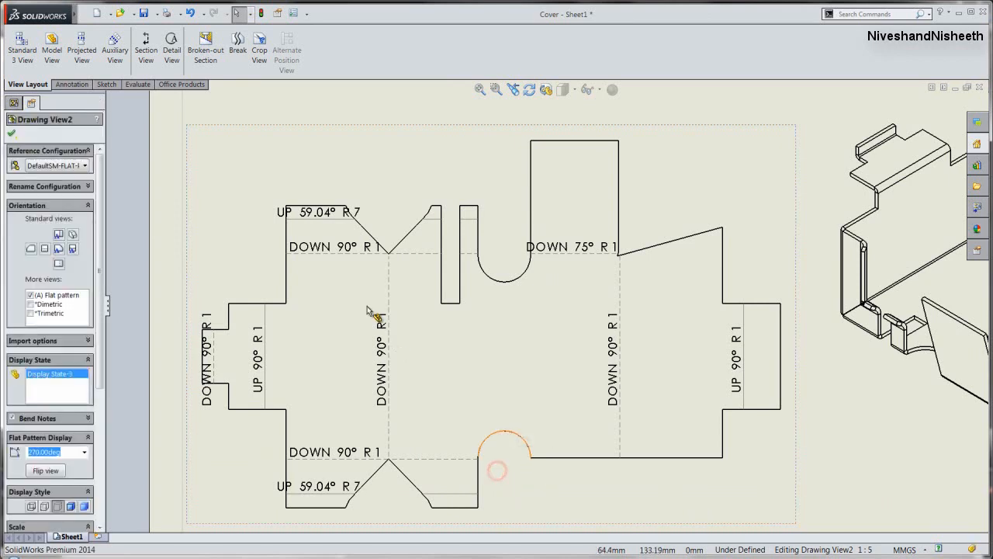
- Move the upper-left UP 59.04° R 7 and DOWN 90° R 1 notes outside the flat pattern, add leaders, and left-align them
left_click(281, 218)
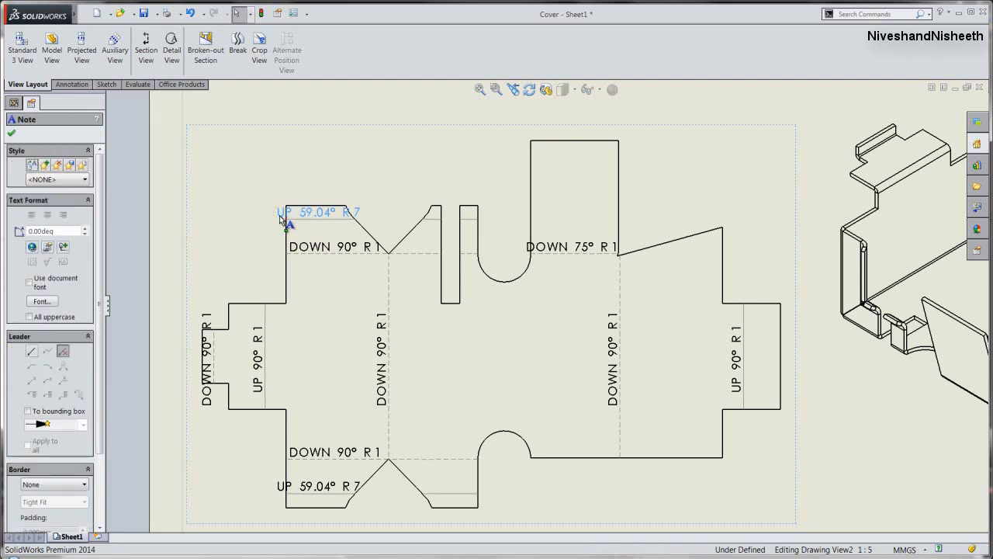
left_click_drag(281, 215, 202, 198)
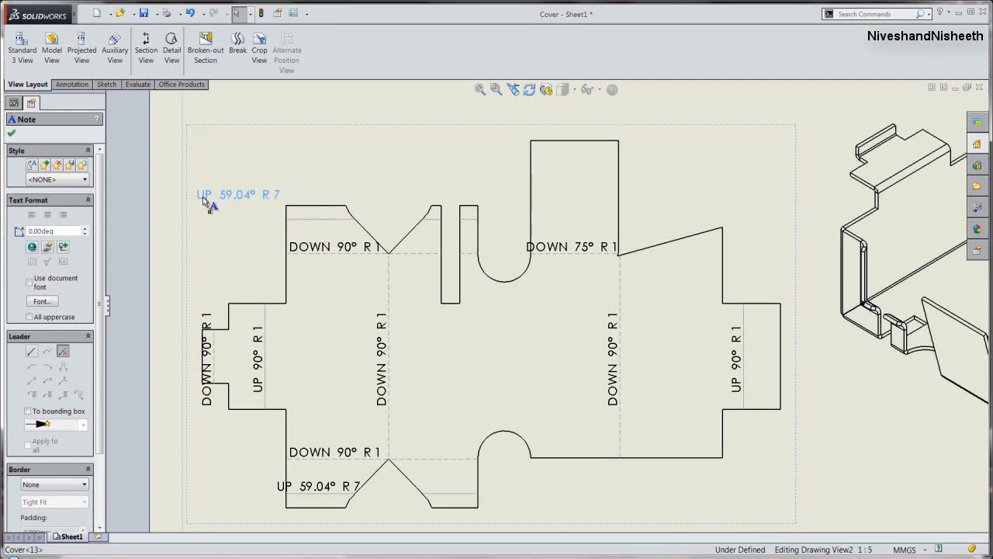
left_click(33, 353)
left_click_drag(225, 196, 217, 200)
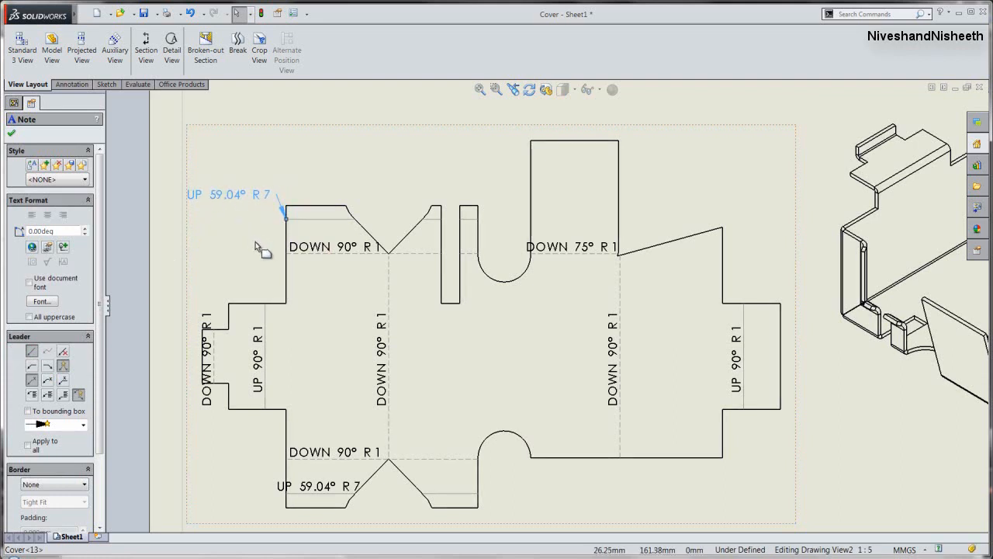
left_click_drag(308, 247, 204, 235)
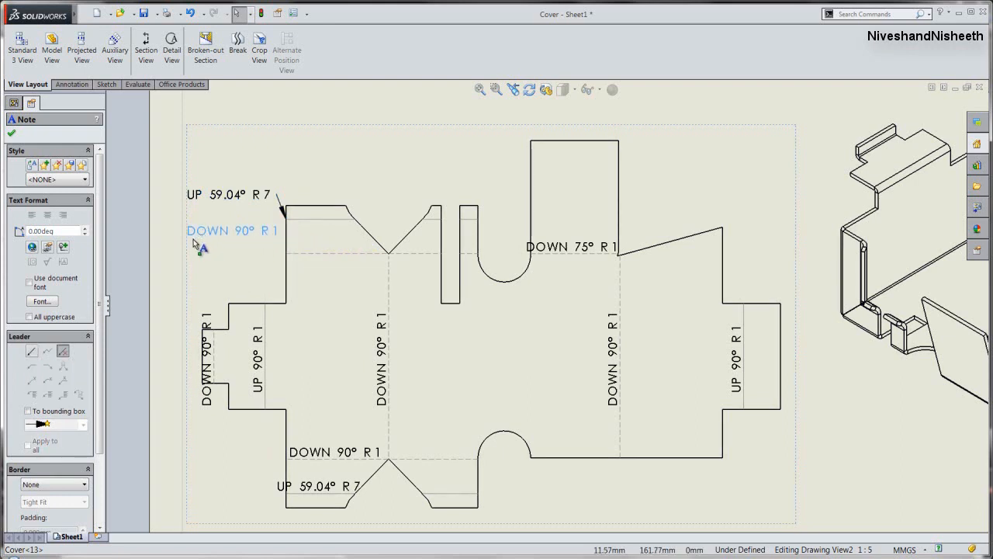
left_click(31, 352)
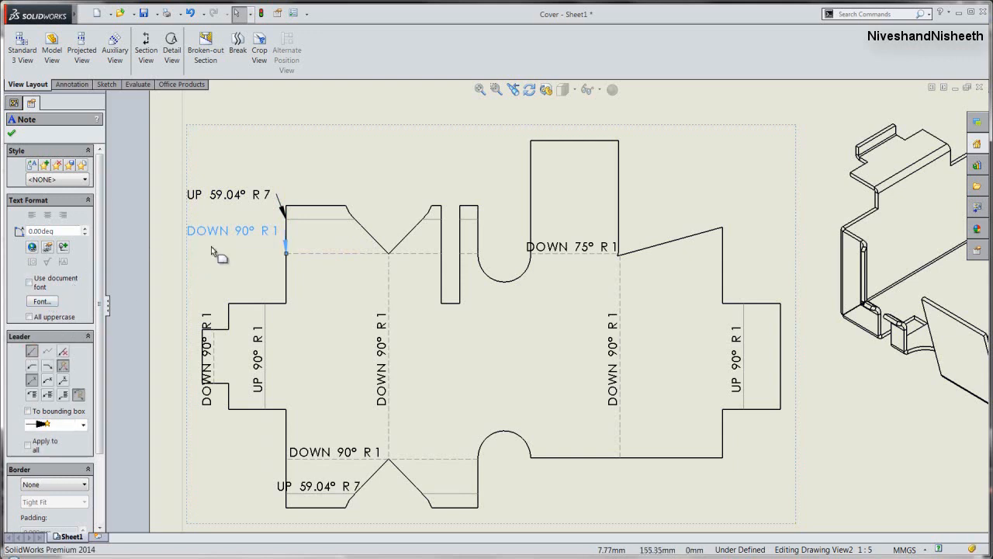
left_click_drag(220, 235, 202, 239)
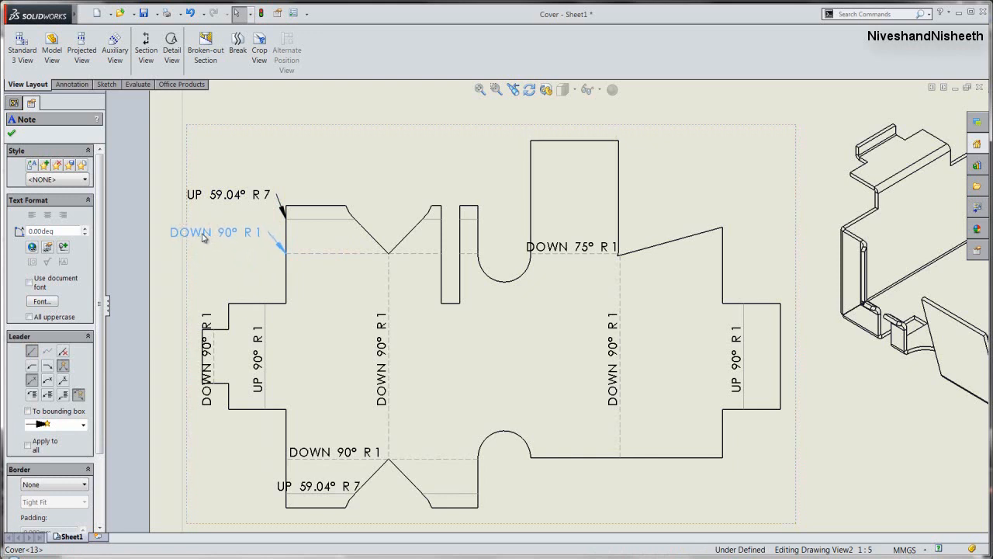
left_click_drag(217, 198, 195, 203)
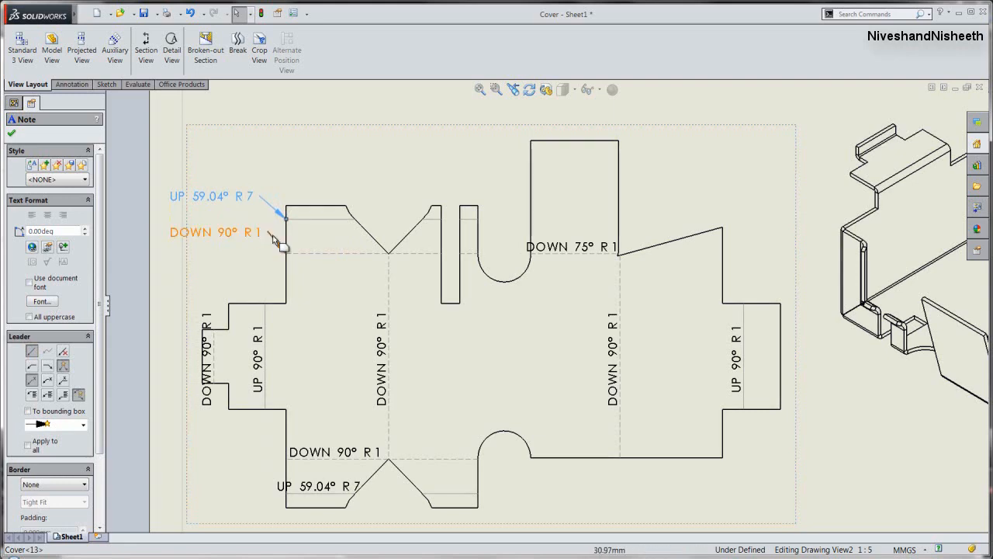
- Move the lower-left DOWN 90° R 1 and UP 59.04° R 7 notes outside the flat pattern, aligned with the upper notes, and add leaders
scroll(310, 184, "up", 1)
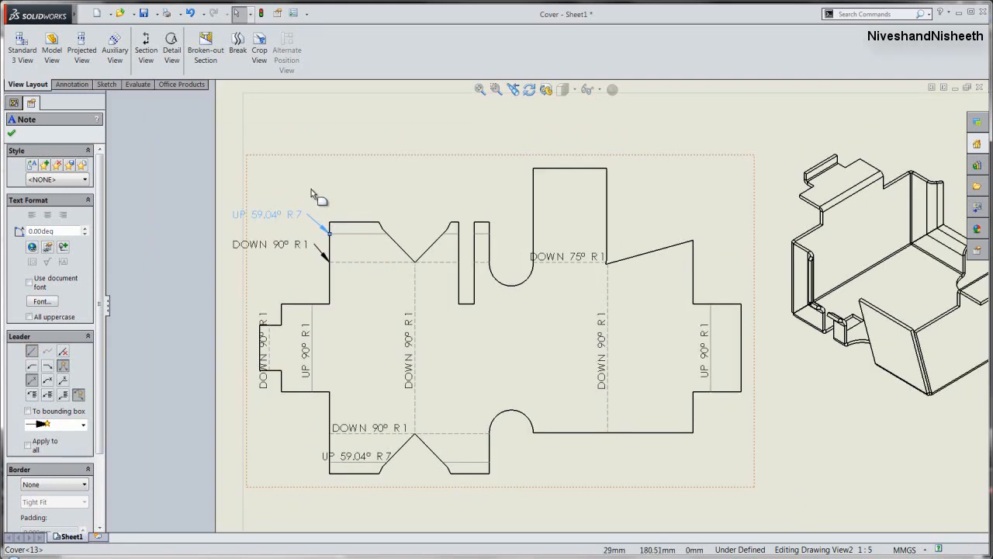
scroll(347, 457, "down", 1)
left_click(343, 410)
left_click_drag(343, 411, 236, 394)
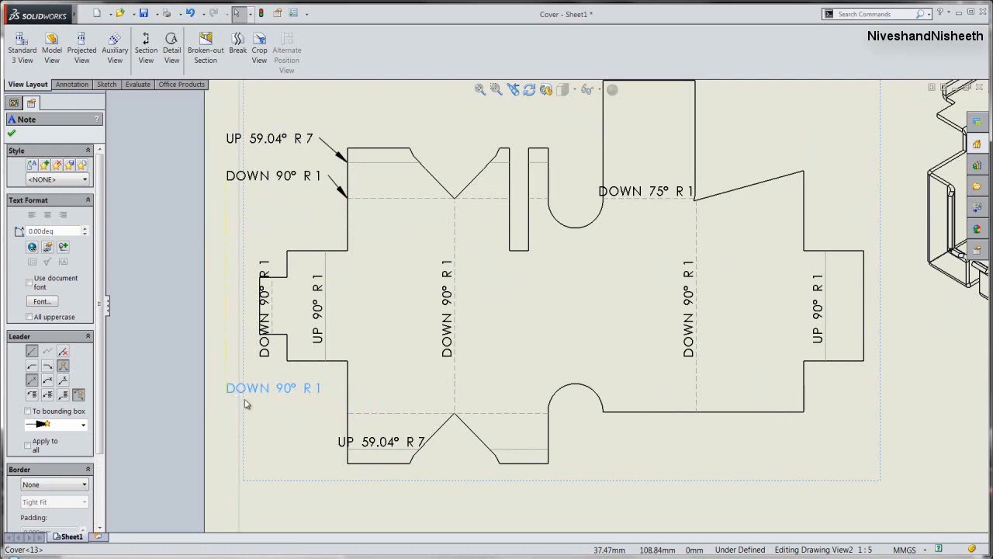
left_click(31, 354)
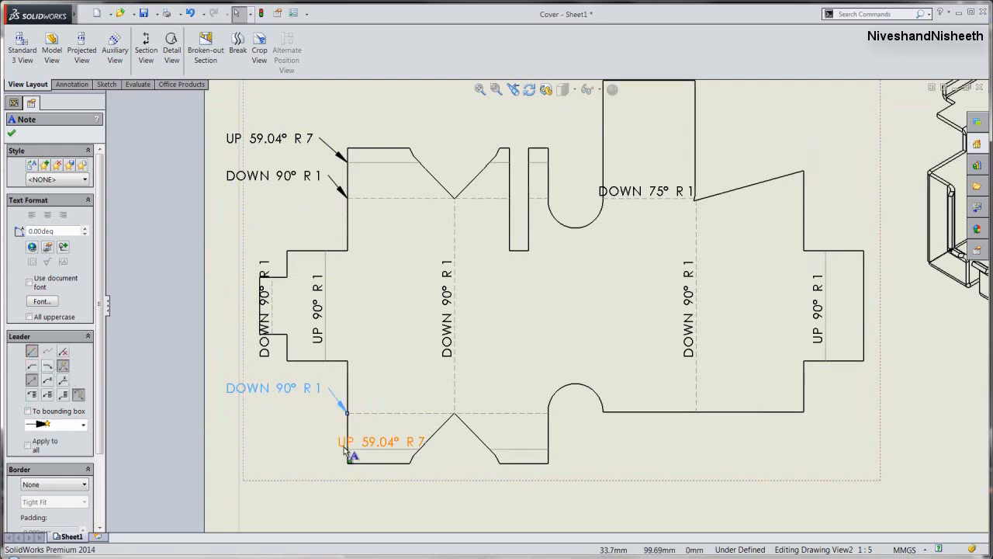
left_click_drag(346, 450, 231, 428)
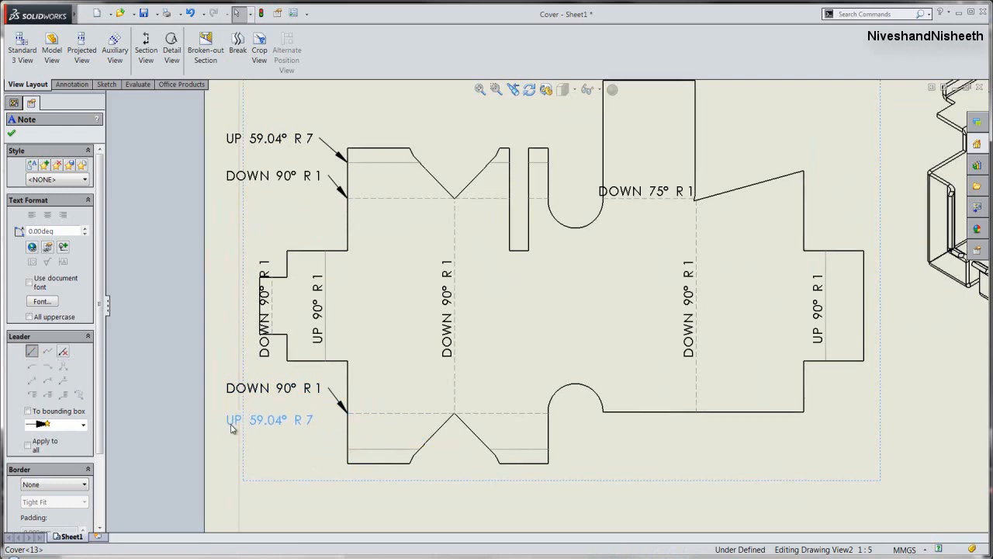
left_click(32, 353)
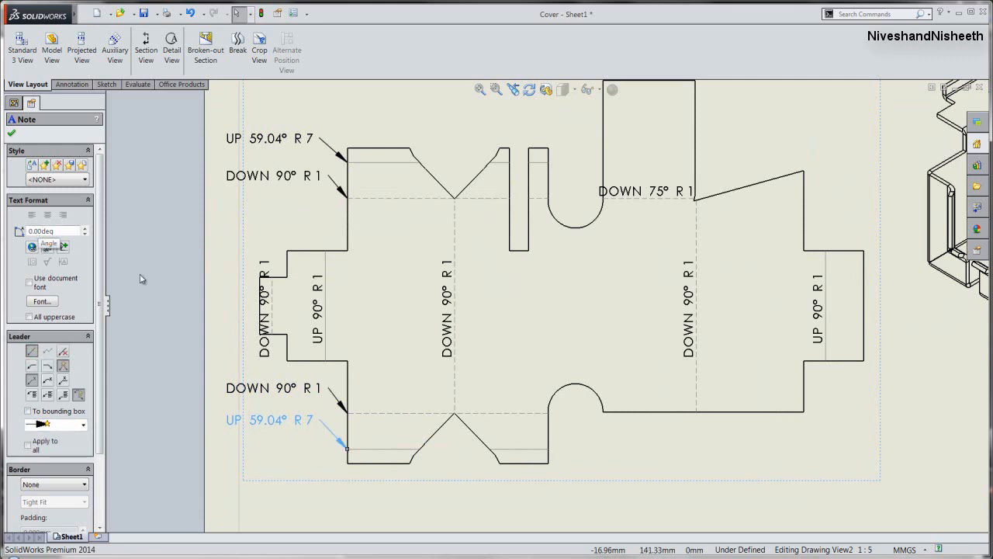
key("Escape")
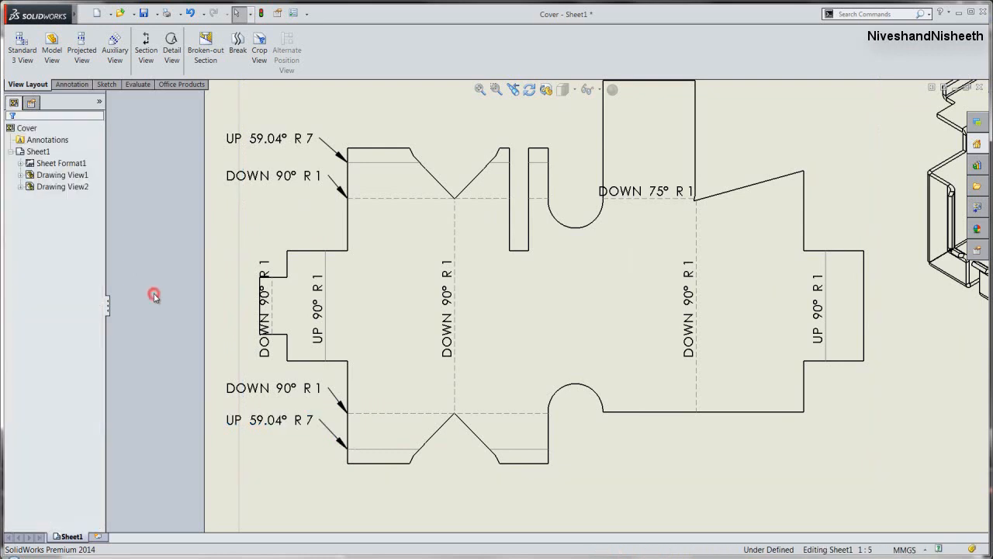
- Move the flat pattern view slightly right so that its outer bend notes lie inside the sheet border, and save the drawing
key("f")
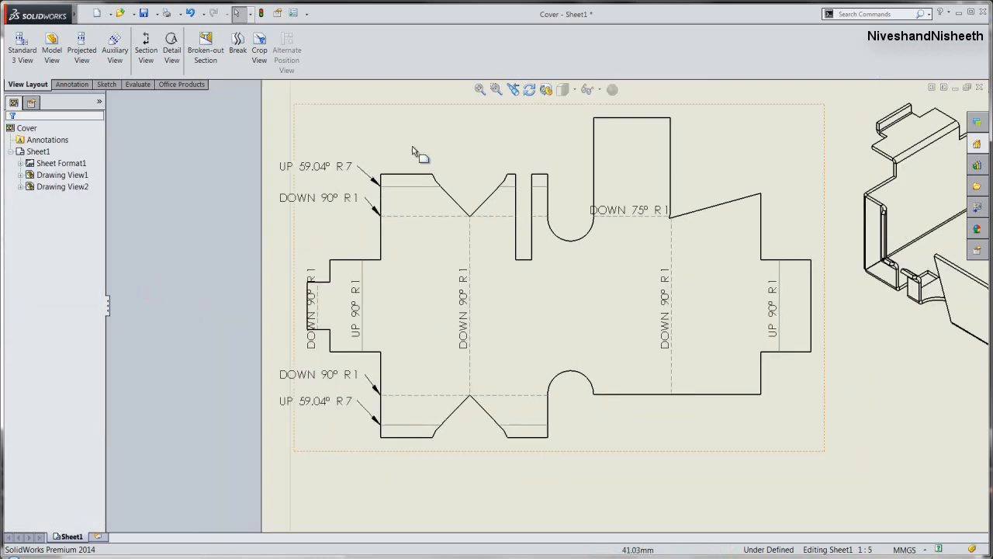
left_click(478, 91)
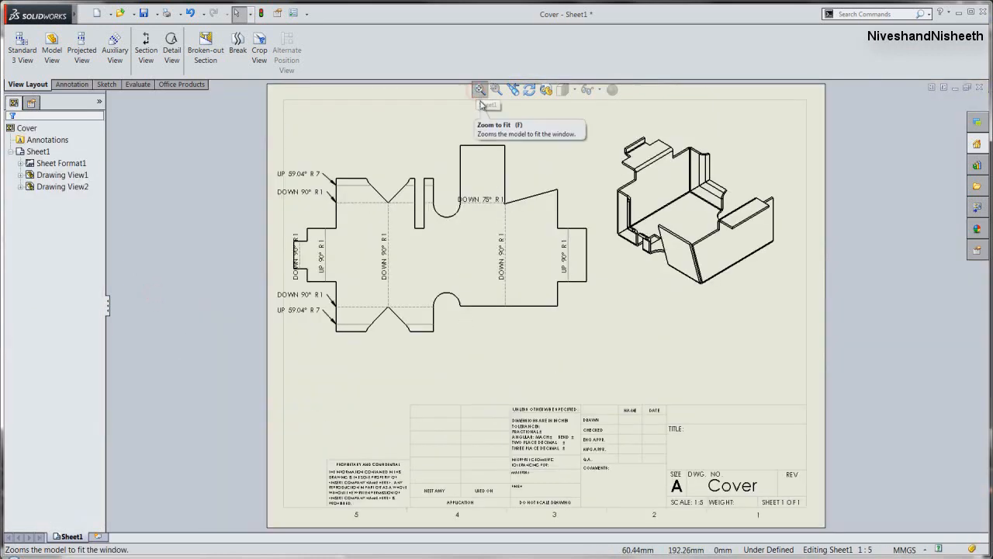
left_click(594, 344)
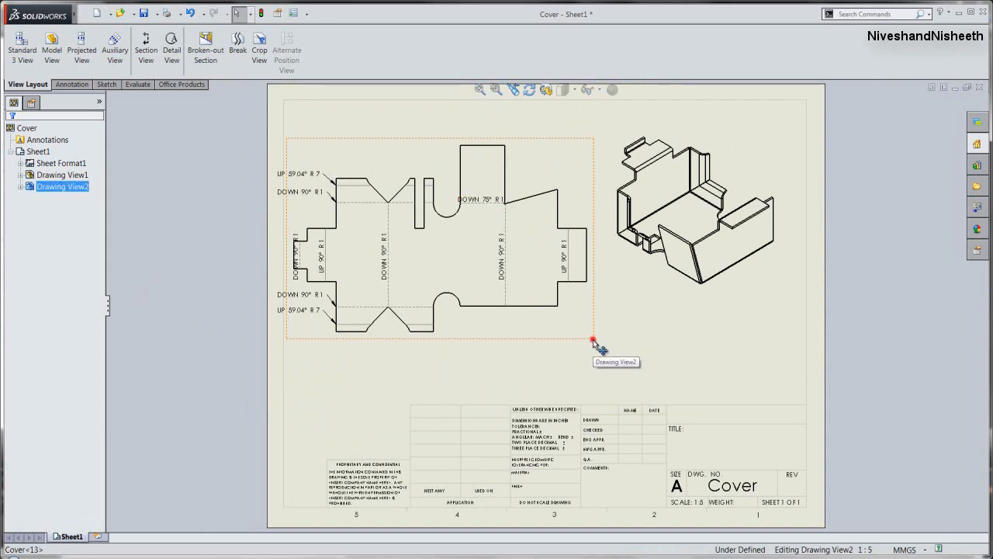
left_click_drag(595, 344, 610, 348)
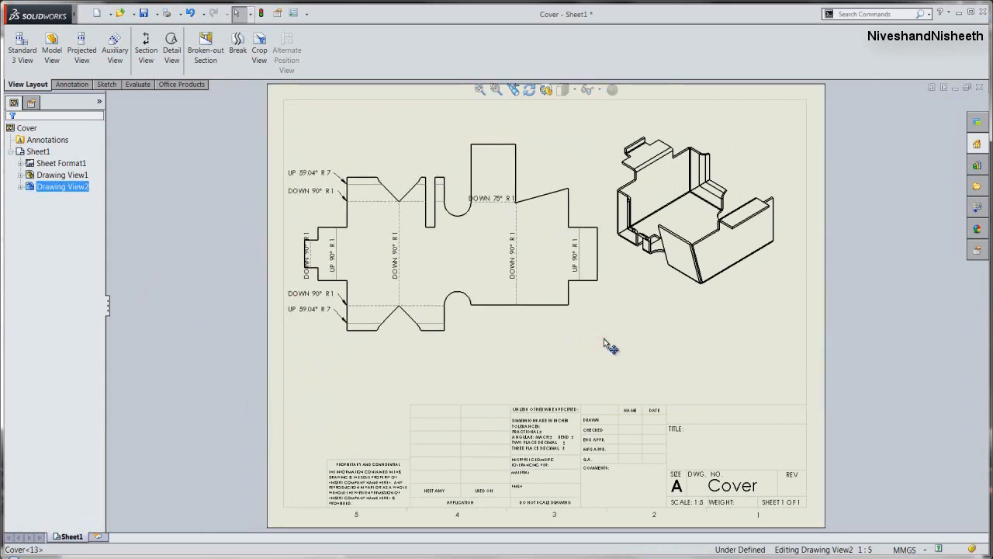
left_click(224, 265)
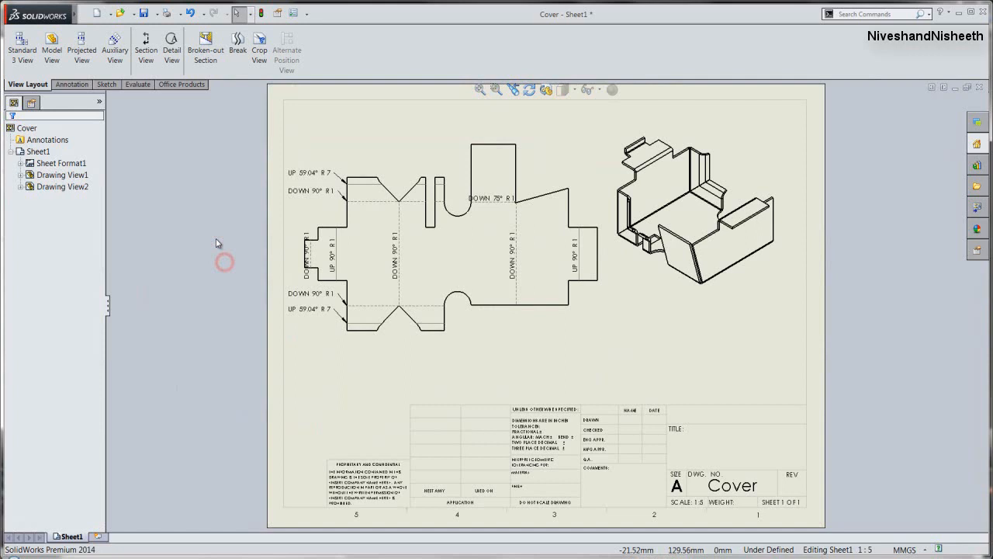
left_click(156, 157)
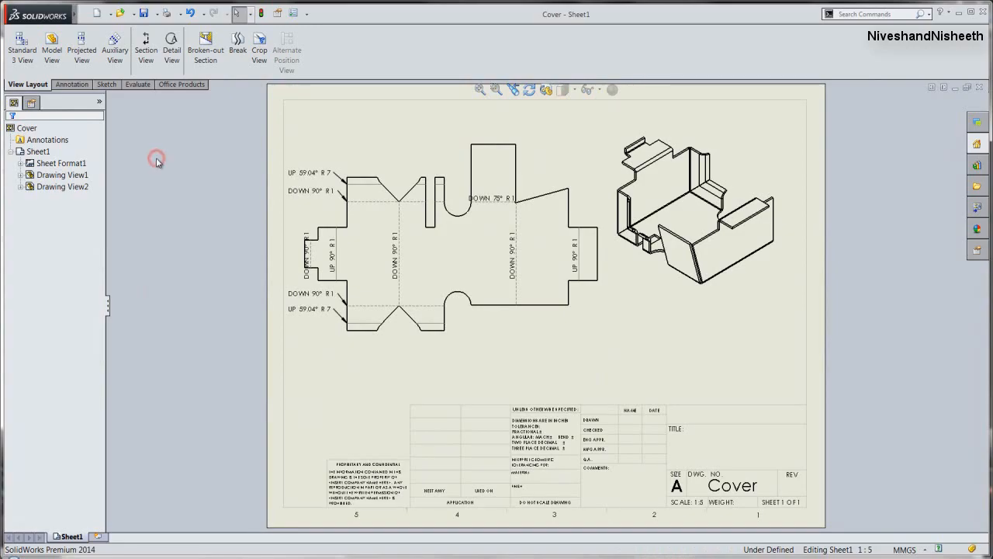